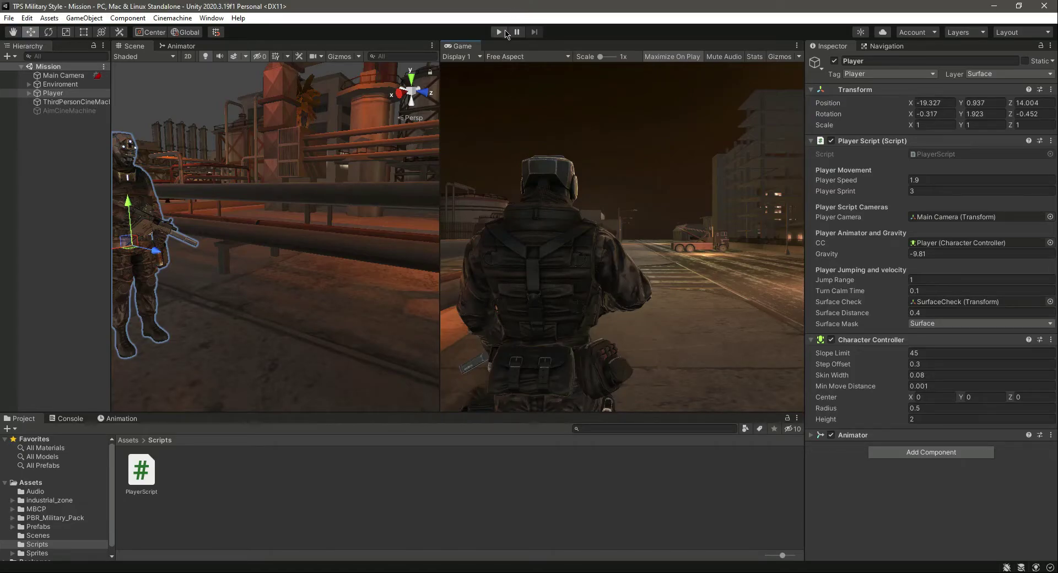
# Step: Play-test the Mission scene by walking the player character forward, and exit play mode
pyautogui.click(500, 32)
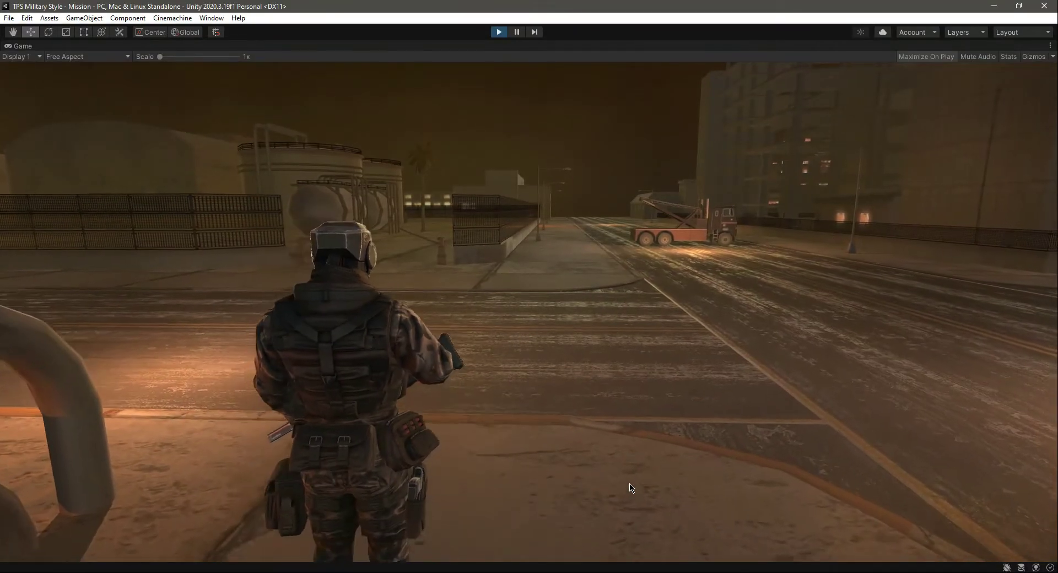
pyautogui.press('w')
pyautogui.press('w')
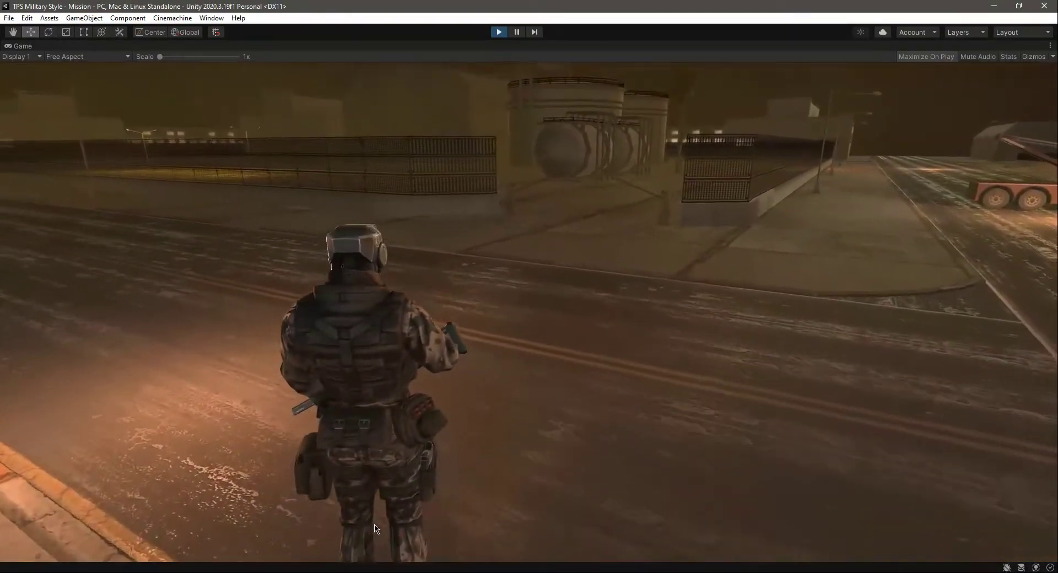
pyautogui.press('w')
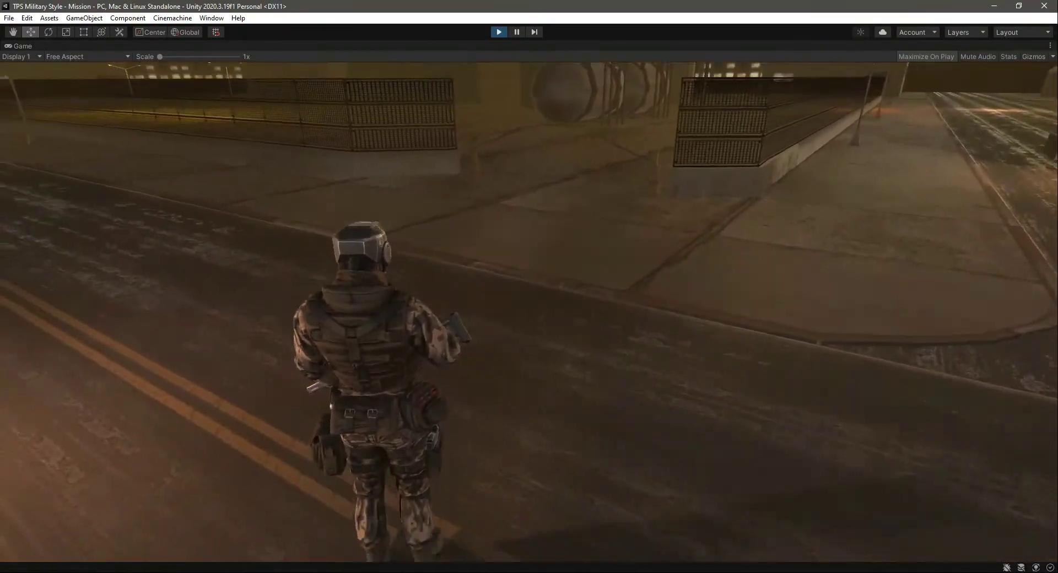
pyautogui.press('w')
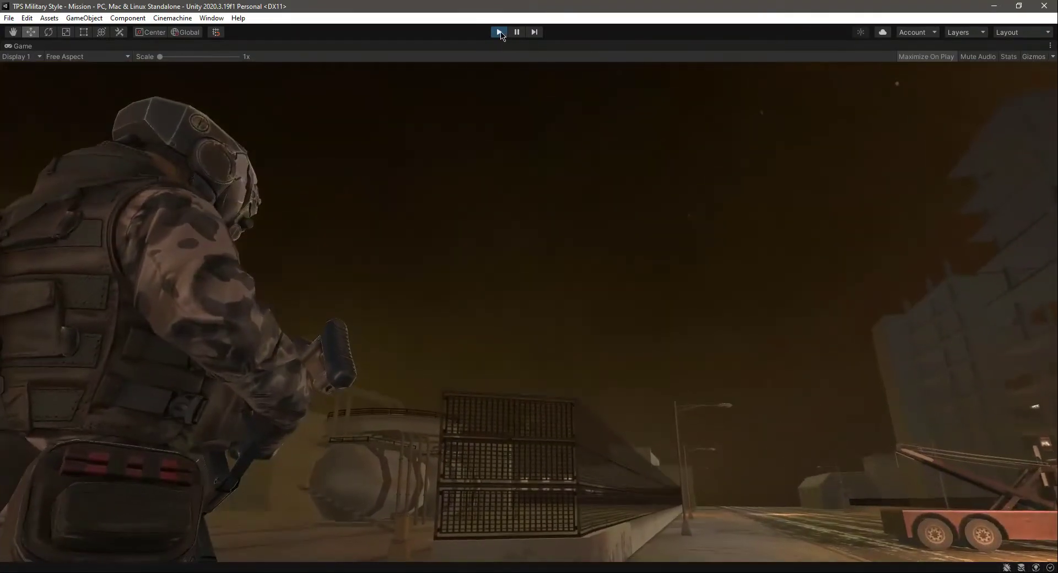
pyautogui.hotkey('ctrl', 'p')
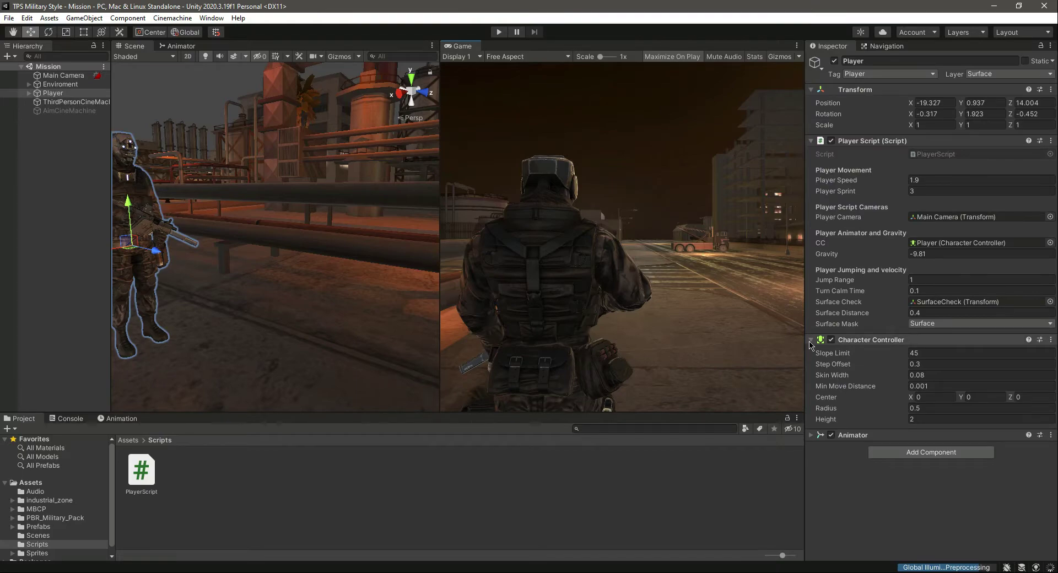
# Step: Collapse the Player's Character Controller, expand its Animator, and browse to the Animation folder of PBR_Soldier_01 in PBR_Military_Pack
pyautogui.click(812, 340)
pyautogui.click(852, 352)
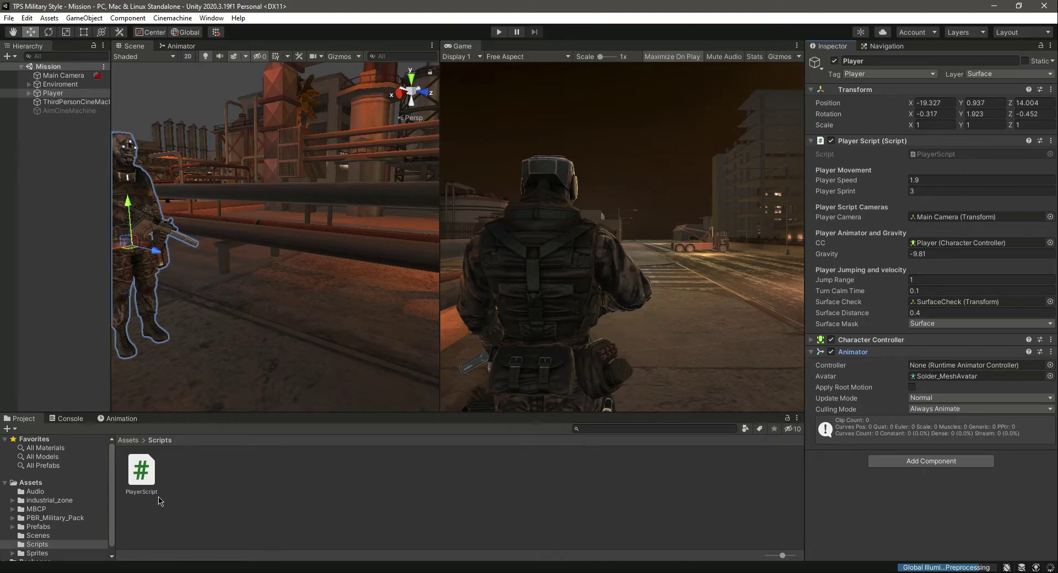
pyautogui.click(46, 519)
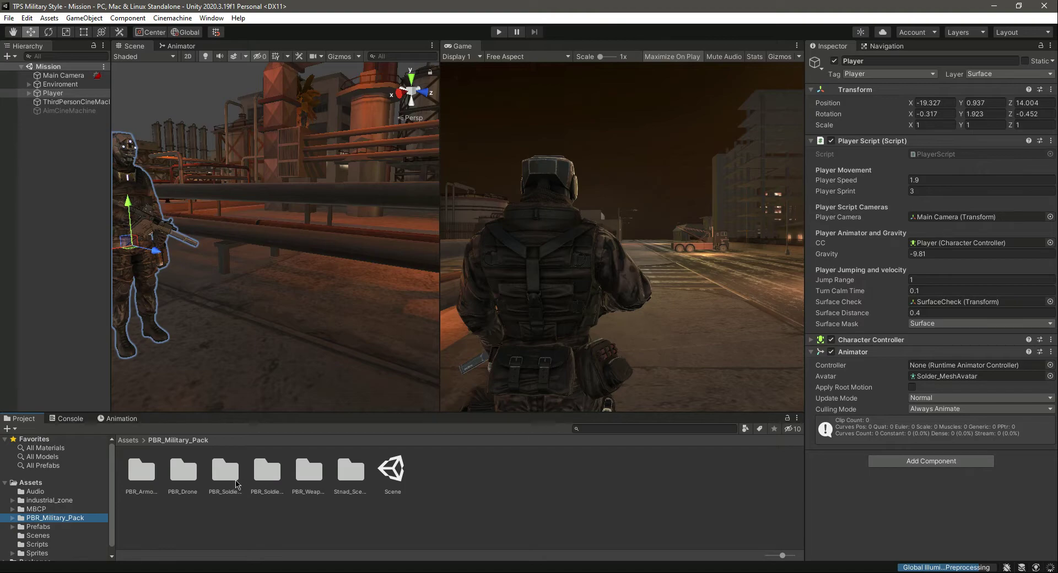
pyautogui.doubleClick(226, 471)
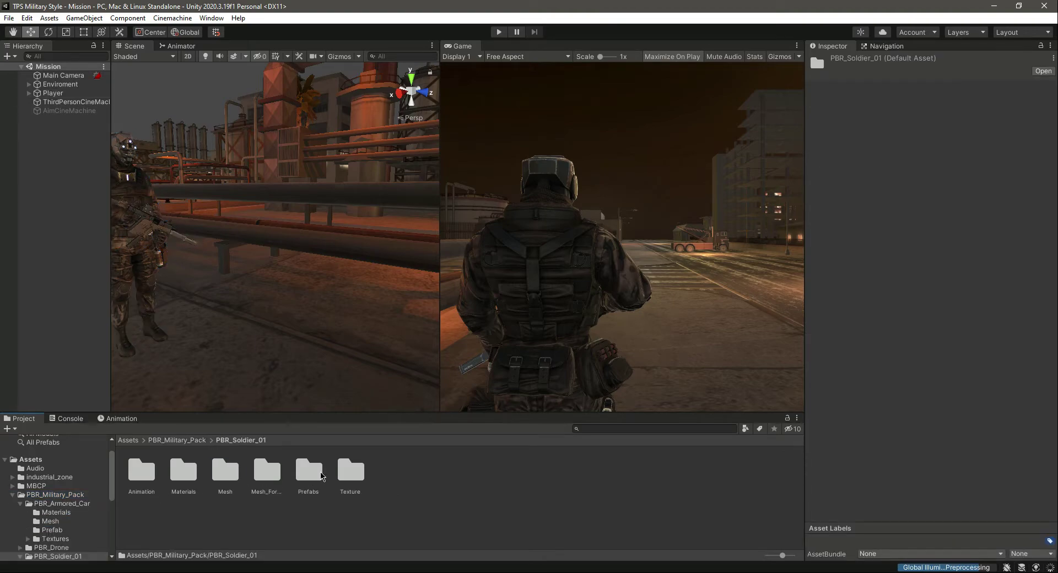
pyautogui.doubleClick(135, 486)
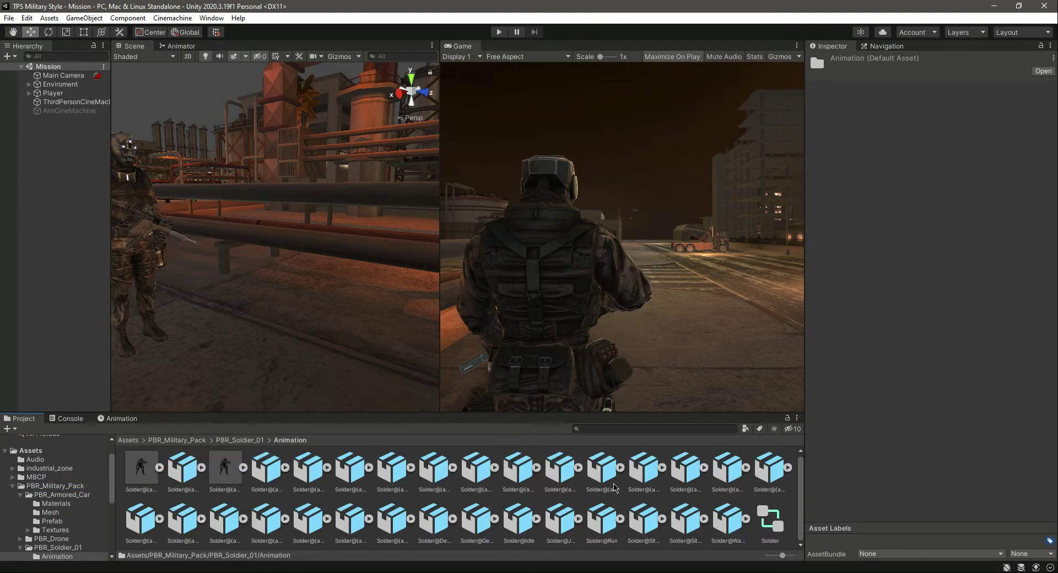
pyautogui.click(770, 521)
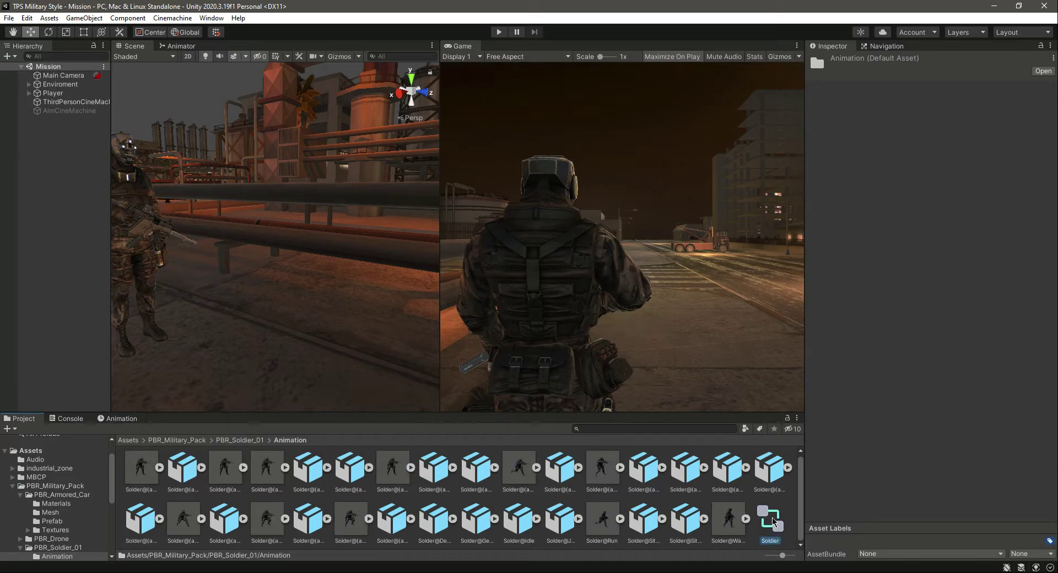
pyautogui.click(53, 93)
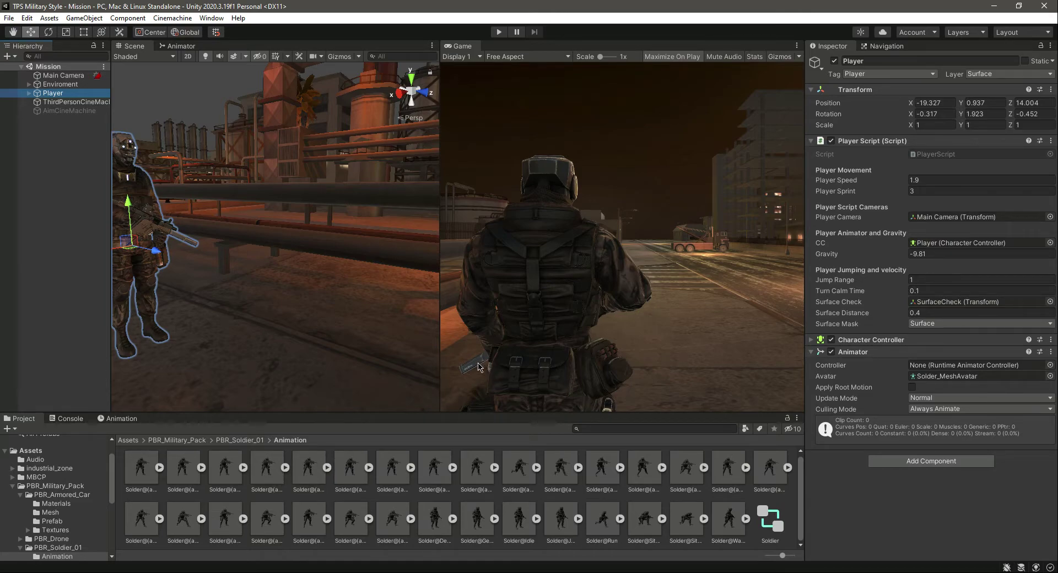
# Step: Create an Animator Controller named PlayerController in the PBR_Soldier_01 Animation folder
pyautogui.click(793, 521)
pyautogui.rightClick(793, 521)
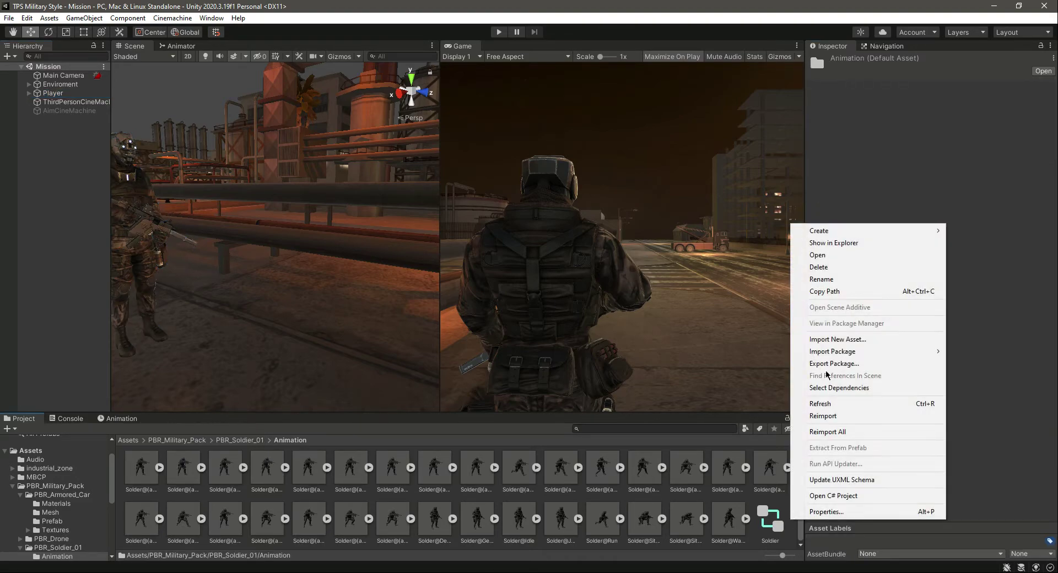
pyautogui.moveTo(838, 232)
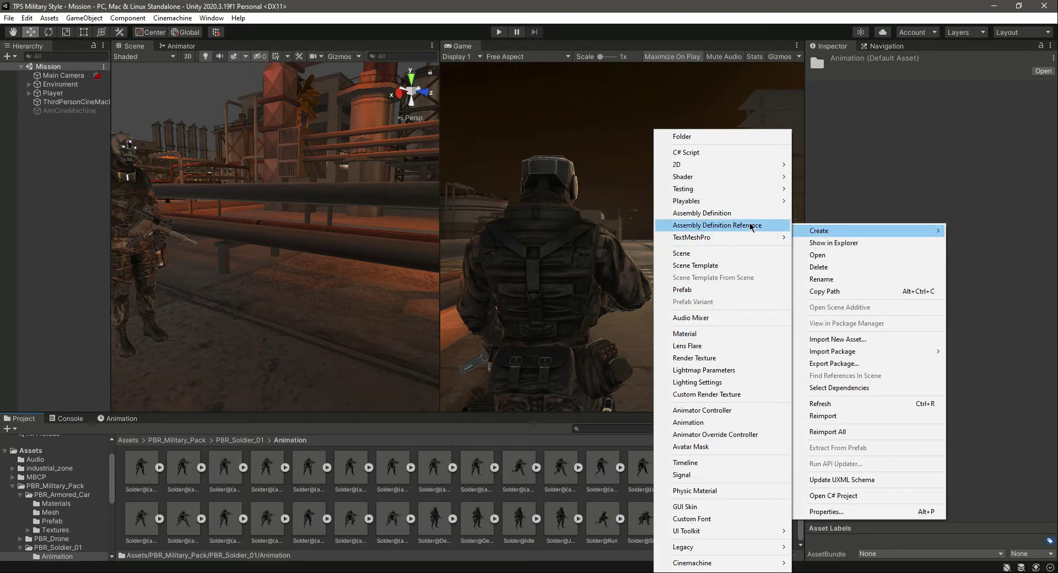
pyautogui.click(734, 410)
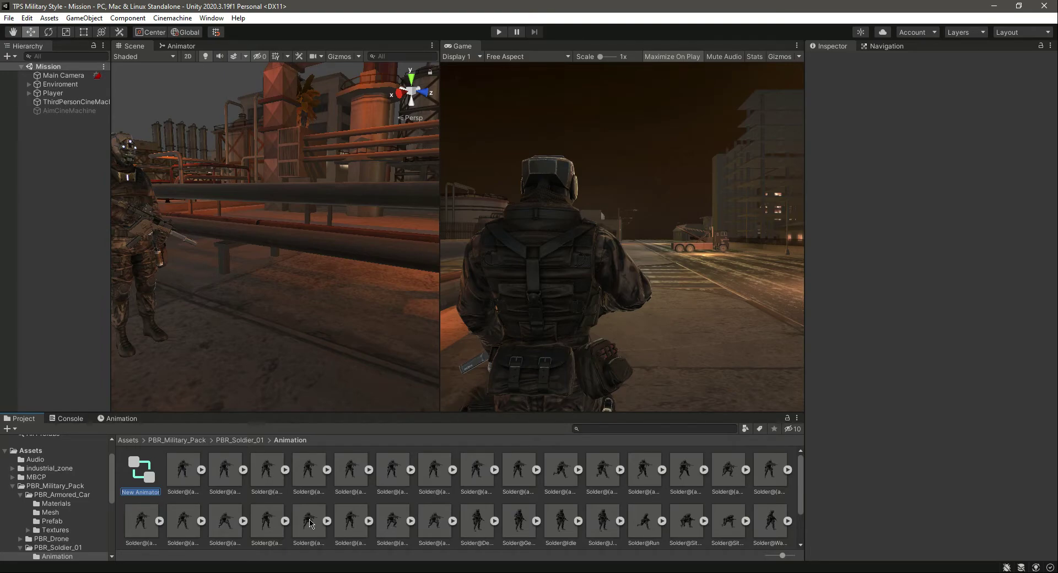
pyautogui.write('P')
pyautogui.write('layerCOntroller')
pyautogui.press('Home')
pyautogui.press('Return')
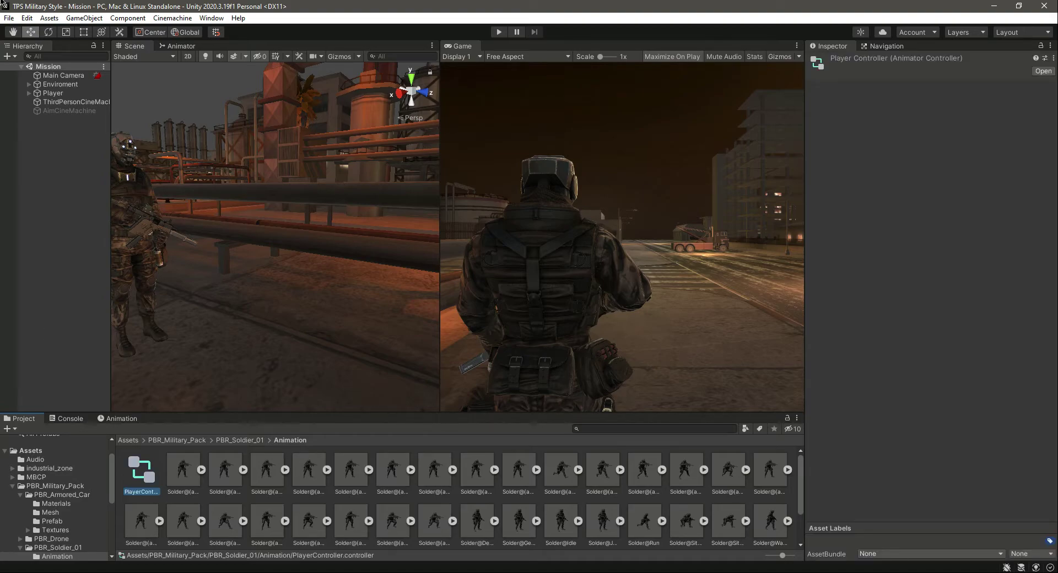
# Step: Assign PlayerController as the controller of the Player's Animator component
pyautogui.click(59, 93)
pyautogui.moveTo(145, 480); pyautogui.dragTo(940, 365)
pyautogui.click(951, 365)
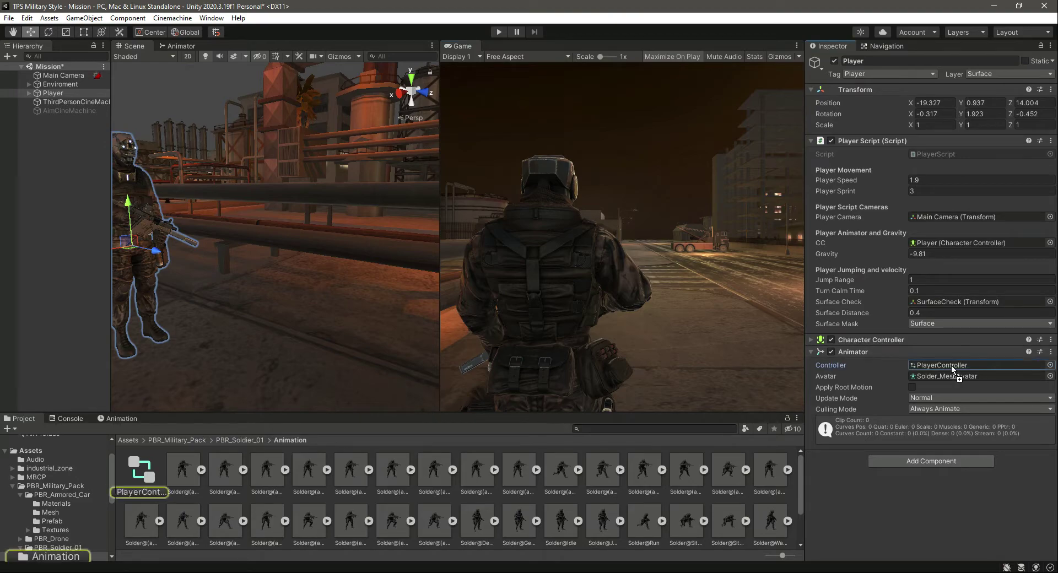
# Step: Open PlayerController in the Animator and float the Animator as a large separate window
pyautogui.doubleClick(142, 473)
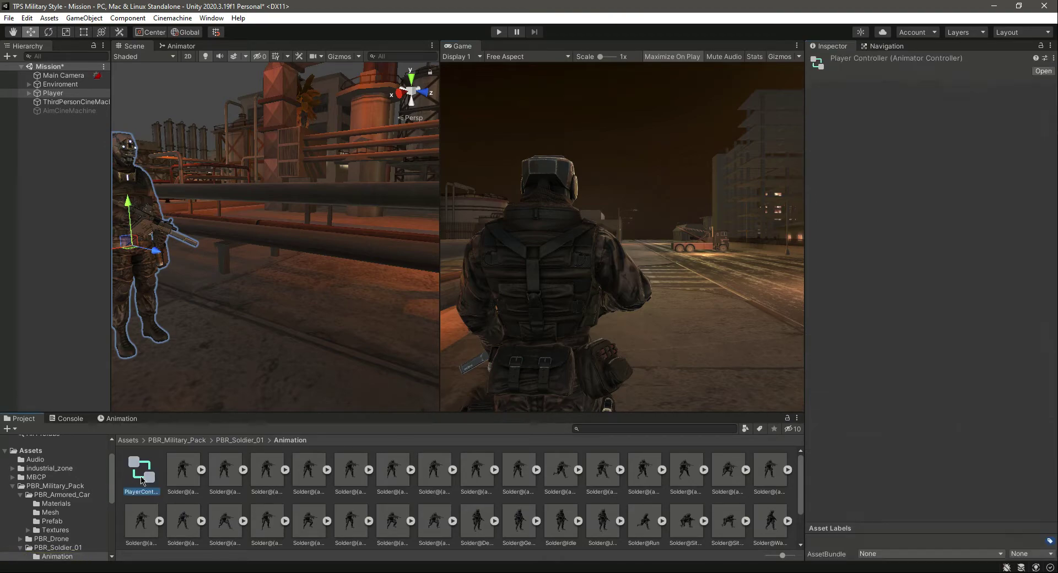
pyautogui.moveTo(194, 51); pyautogui.dragTo(490, 287)
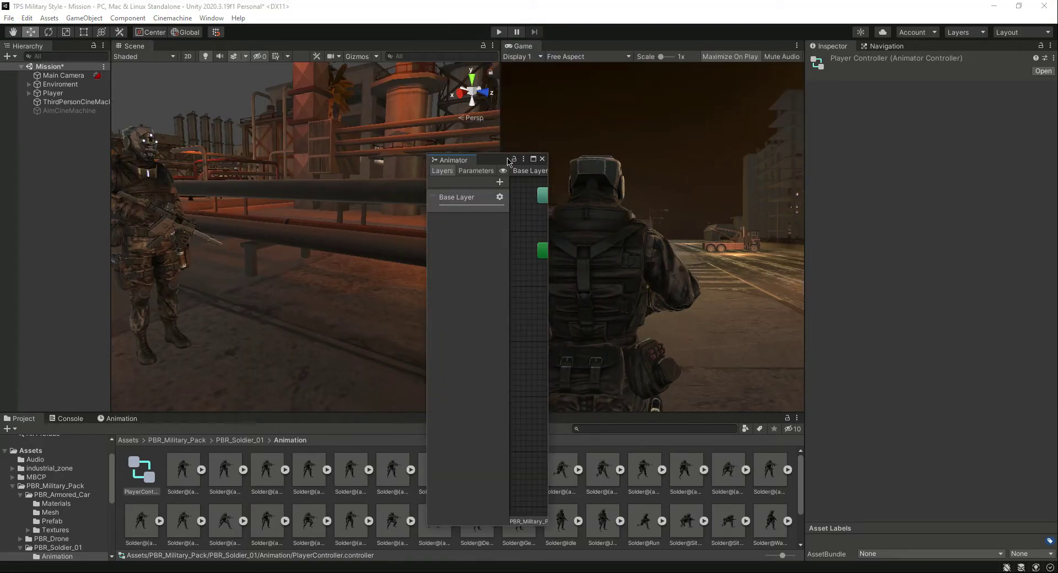
pyautogui.moveTo(550, 250); pyautogui.dragTo(892, 250)
pyautogui.moveTo(427, 303); pyautogui.dragTo(140, 303)
pyautogui.moveTo(541, 155); pyautogui.dragTo(568, 70)
pyautogui.moveTo(893, 261); pyautogui.dragTo(956, 263)
# Step: Stack the Any State, Exit and Entry nodes vertically in the upper middle of the Base Layer graph
pyautogui.moveTo(317, 110); pyautogui.dragTo(589, 99)
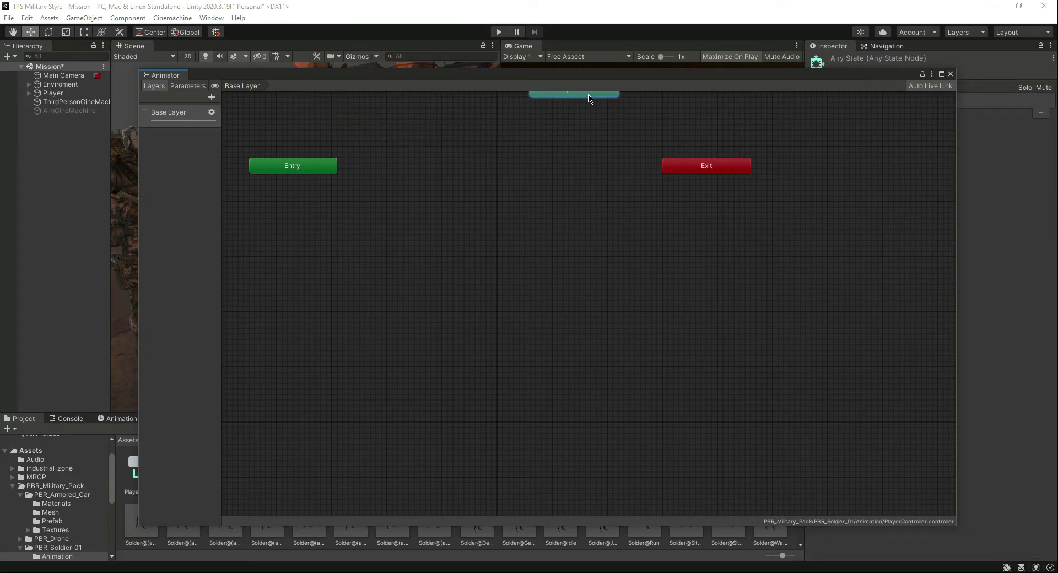
pyautogui.moveTo(689, 168); pyautogui.dragTo(577, 119)
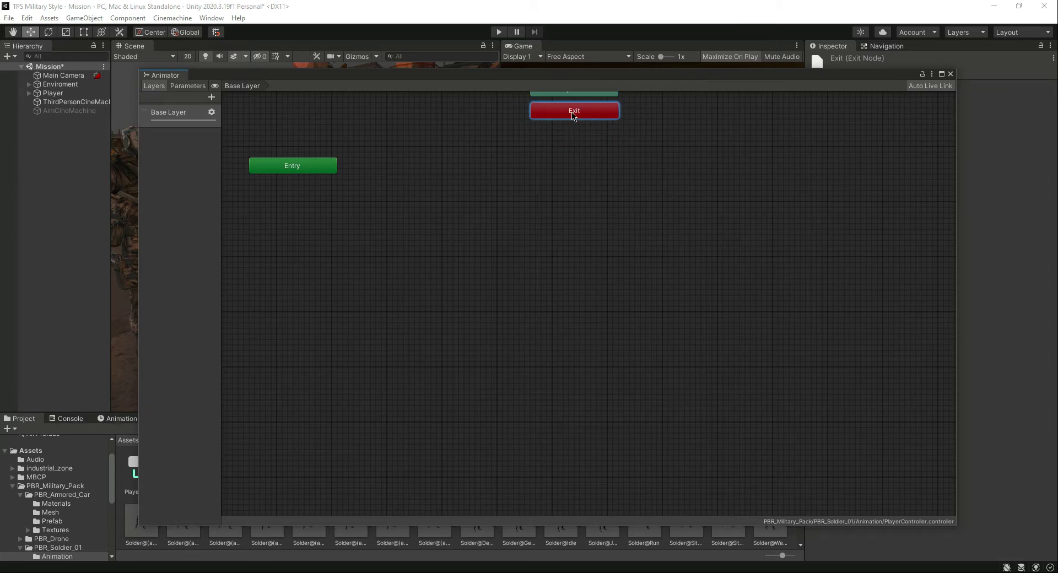
pyautogui.moveTo(287, 170); pyautogui.dragTo(569, 141)
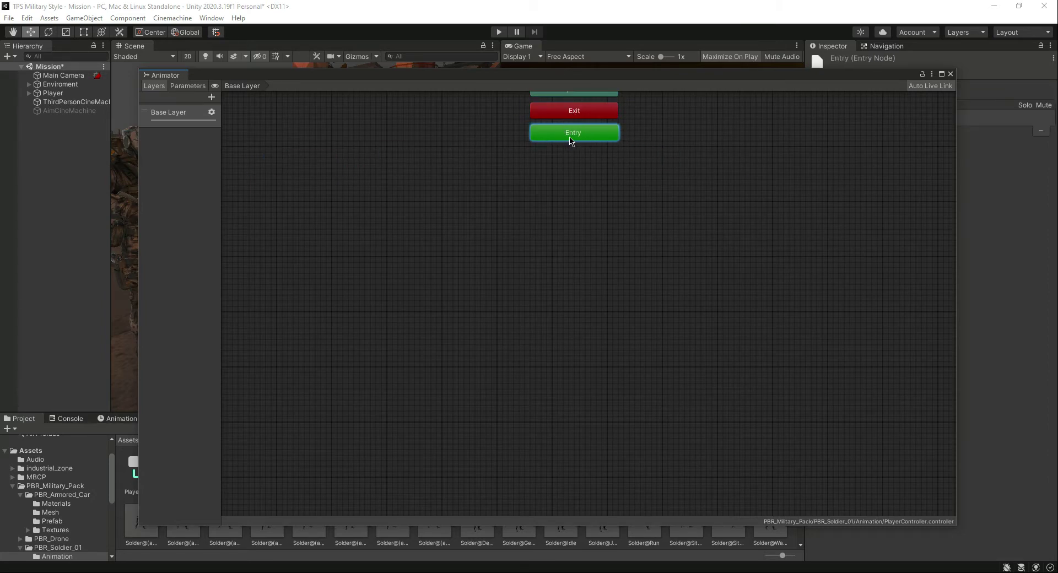
pyautogui.click(574, 165)
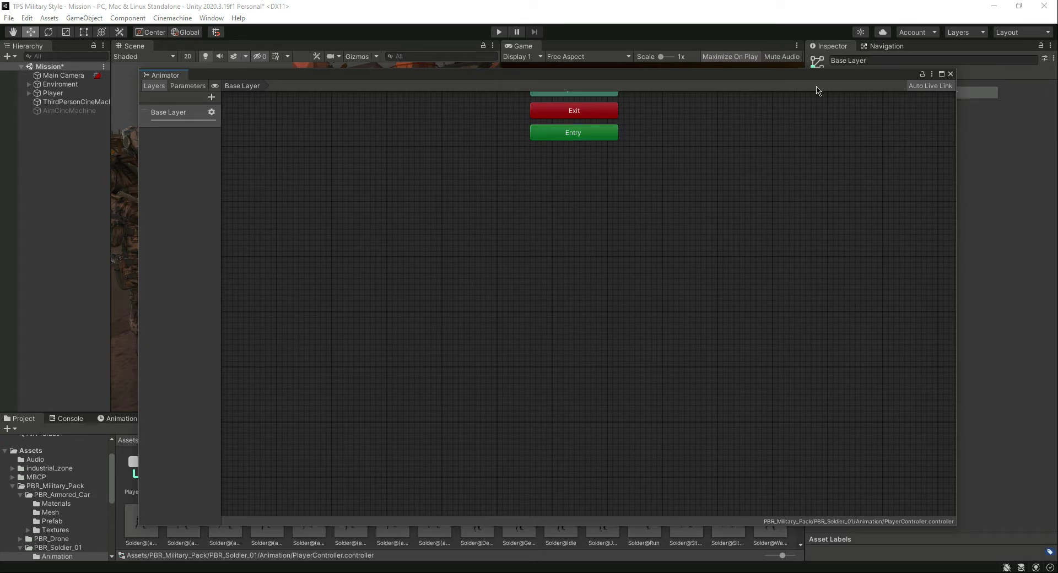
# Step: Shrink the floating Animator window and dock it back beside the Scene view
pyautogui.moveTo(616, 80); pyautogui.dragTo(584, 66)
pyautogui.moveTo(829, 516); pyautogui.dragTo(854, 364)
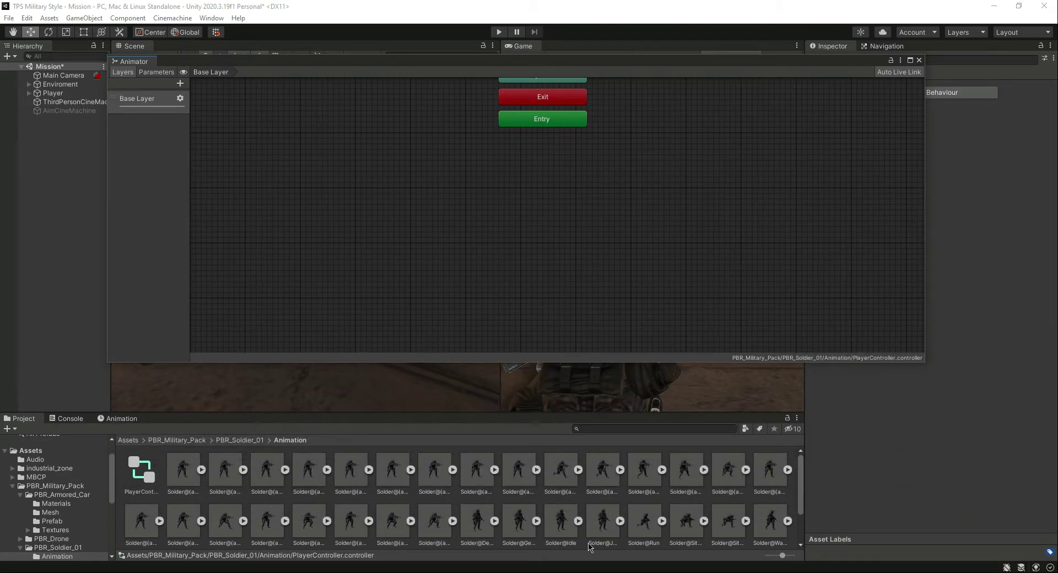
pyautogui.click(183, 477)
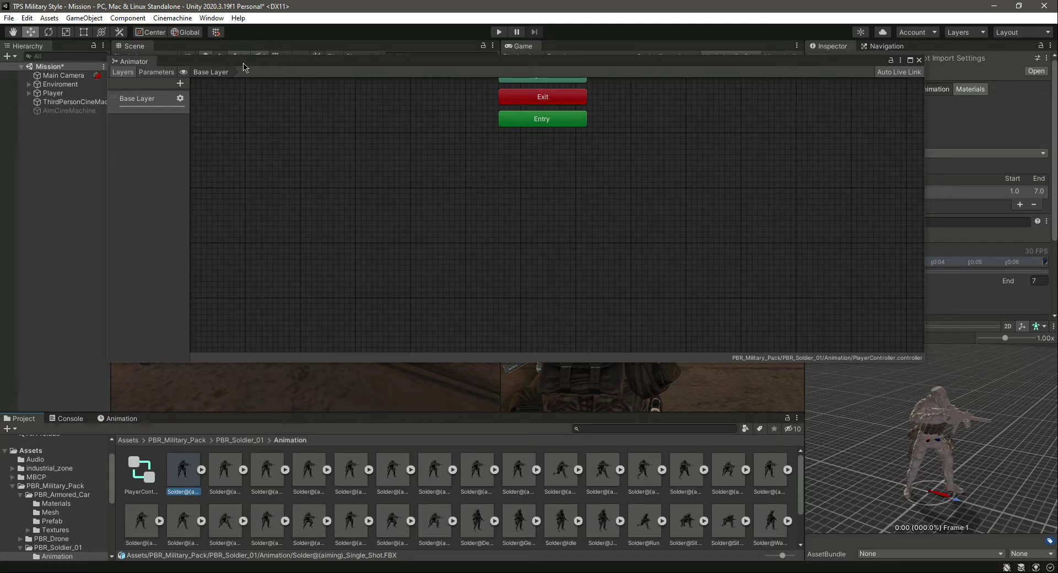
pyautogui.moveTo(132, 65); pyautogui.dragTo(427, 48)
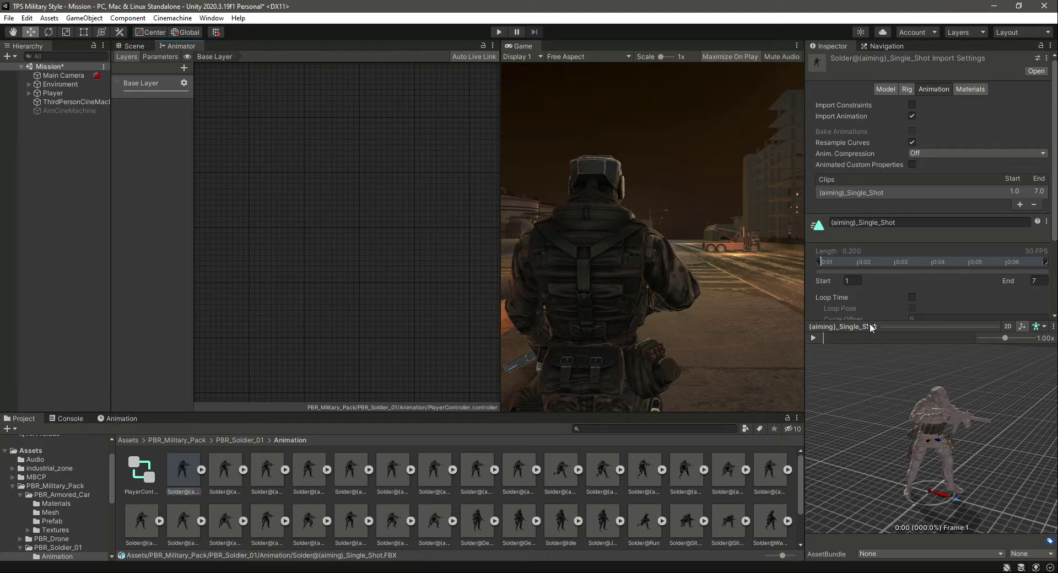
# Step: Browse through the soldier animation clips in the Animation folder until the Solder@Idle clip is selected
pyautogui.click(234, 474)
pyautogui.press('Right')
pyautogui.press('Right')
pyautogui.press('Right')
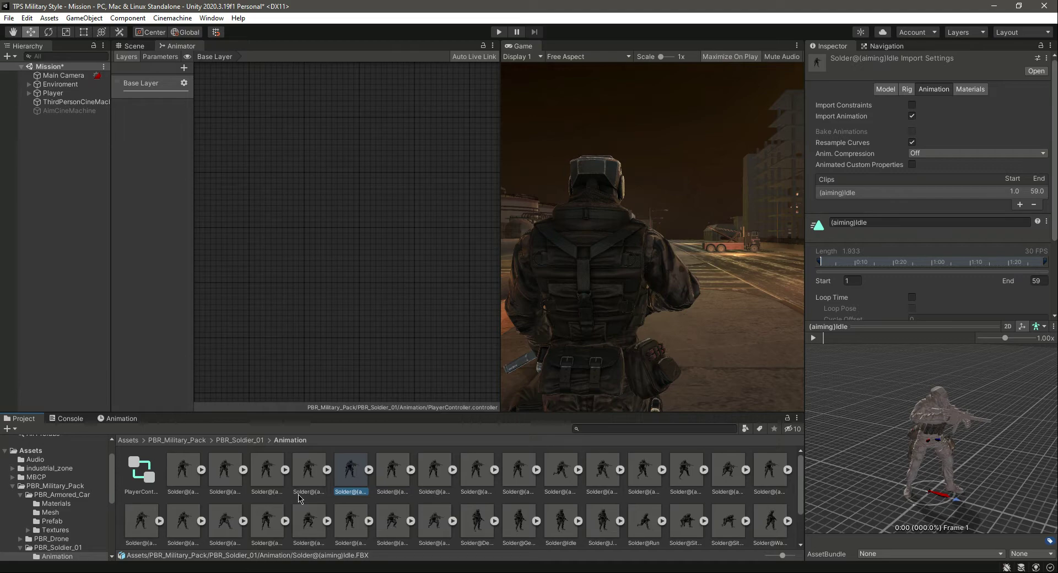
pyautogui.press('Right')
pyautogui.press('Right')
pyautogui.press('Right')
pyautogui.press('Right')
pyautogui.press('Right')
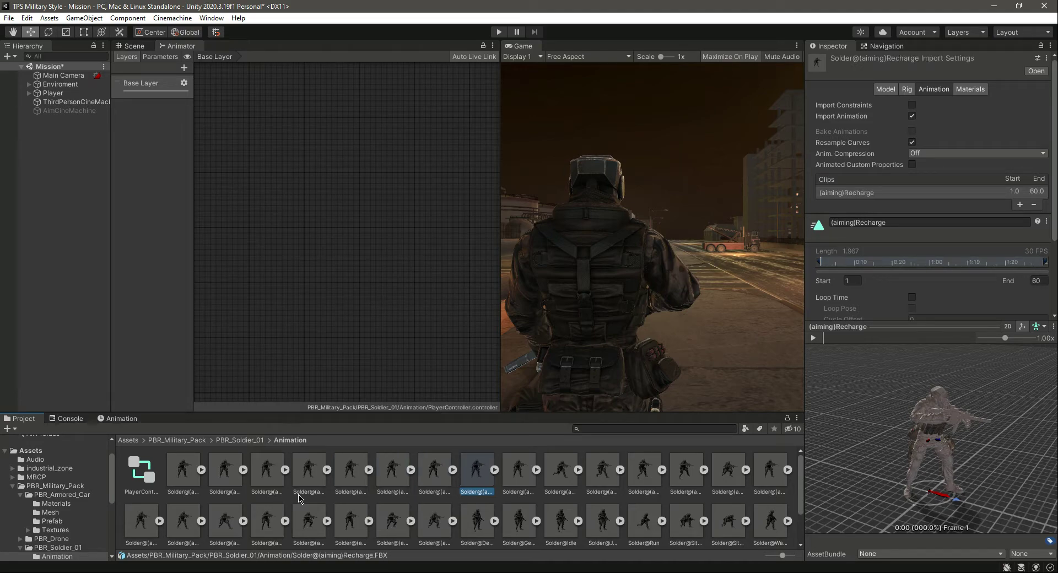
pyautogui.press('Right')
pyautogui.press('Right')
pyautogui.press('Right')
pyautogui.press('Right')
pyautogui.press('Right')
pyautogui.press('Right')
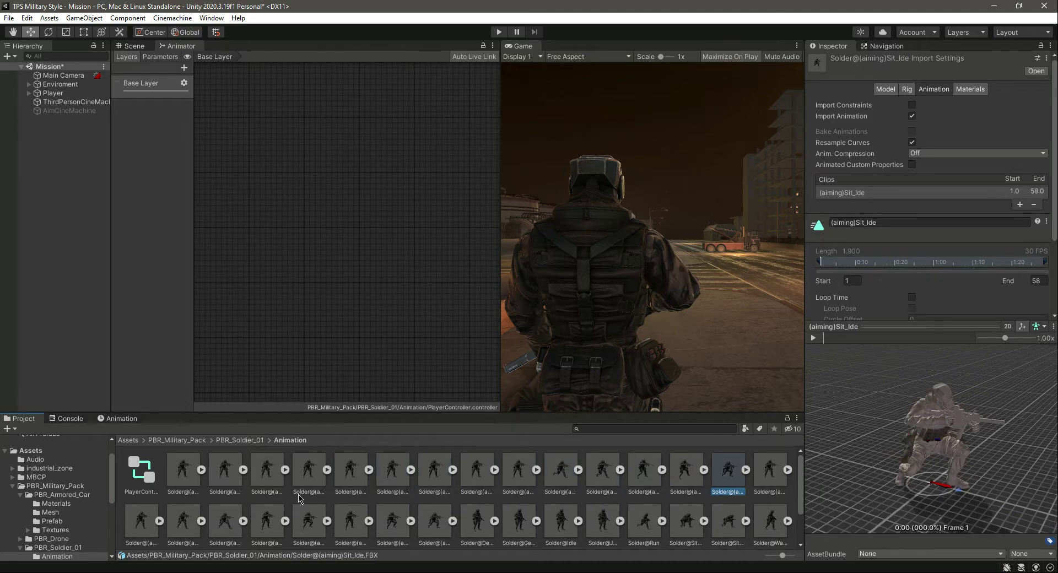
pyautogui.press('Right')
pyautogui.press('Right')
pyautogui.press('Right')
pyautogui.press('Right')
pyautogui.press('Right')
pyautogui.press('Right')
pyautogui.press('Right')
pyautogui.press('Right')
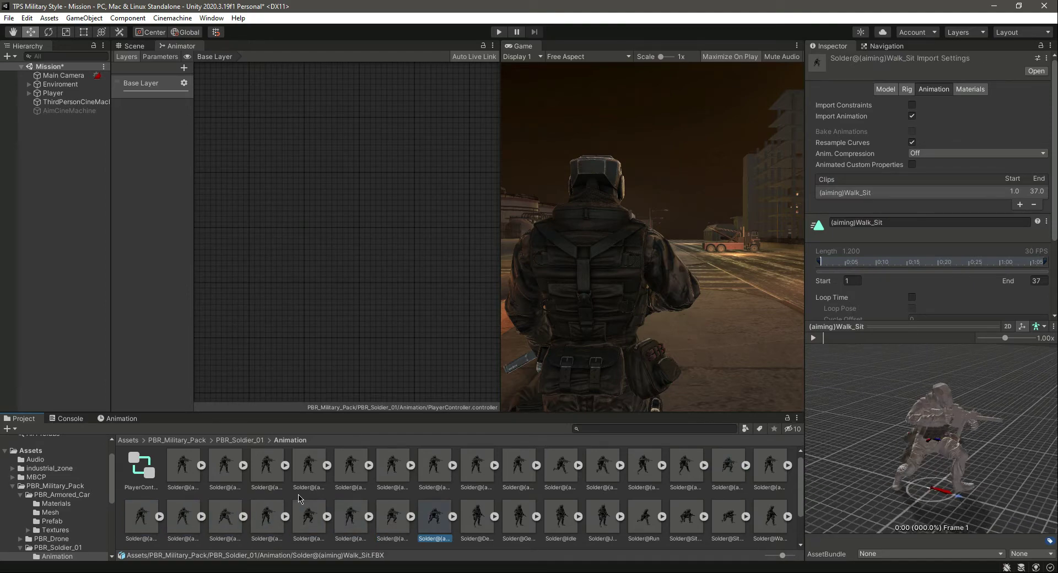
pyautogui.press('Right')
pyautogui.press('Right')
pyautogui.press('Right')
pyautogui.press('Left')
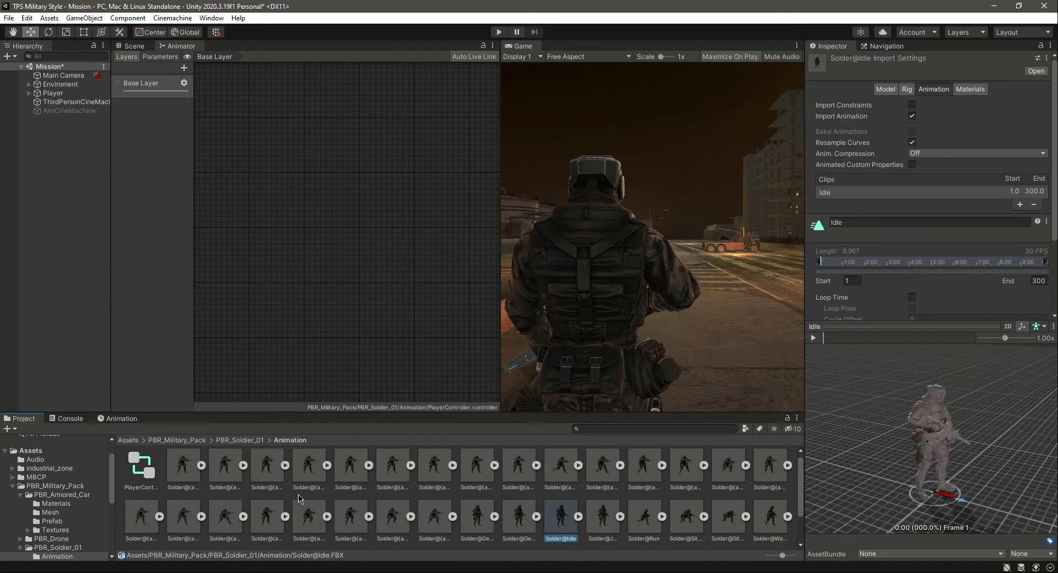
# Step: Preview the Idle clip's playback and pause it, closing the external 3D Viewer
pyautogui.click(812, 338)
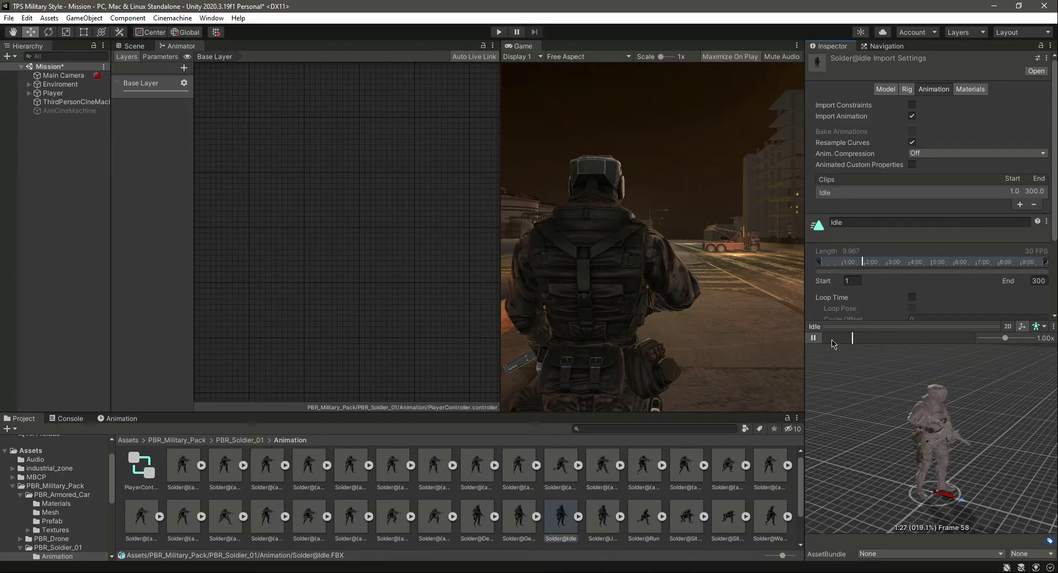
pyautogui.click(813, 338)
pyautogui.doubleClick(566, 513)
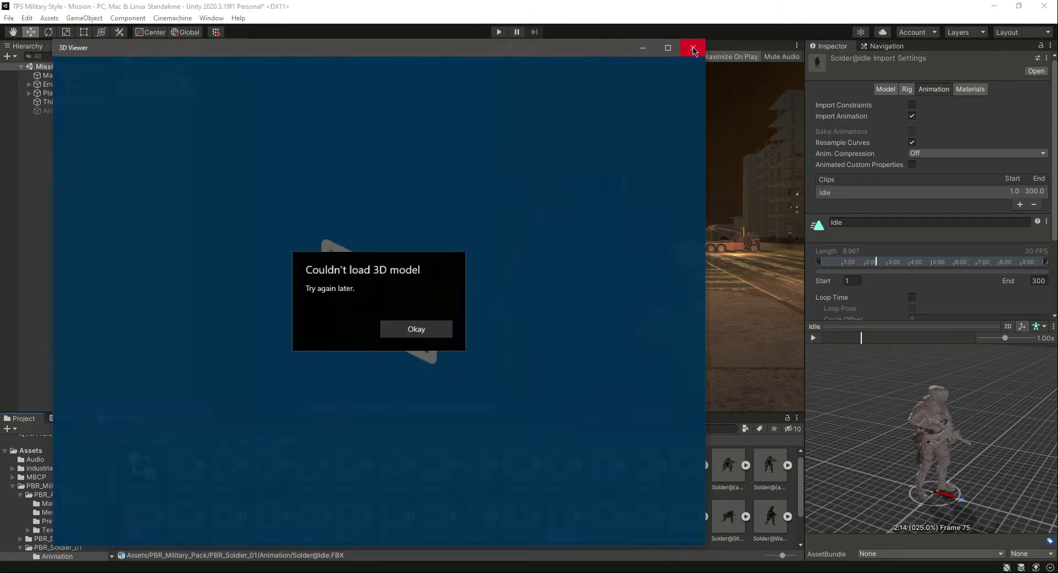
pyautogui.click(693, 49)
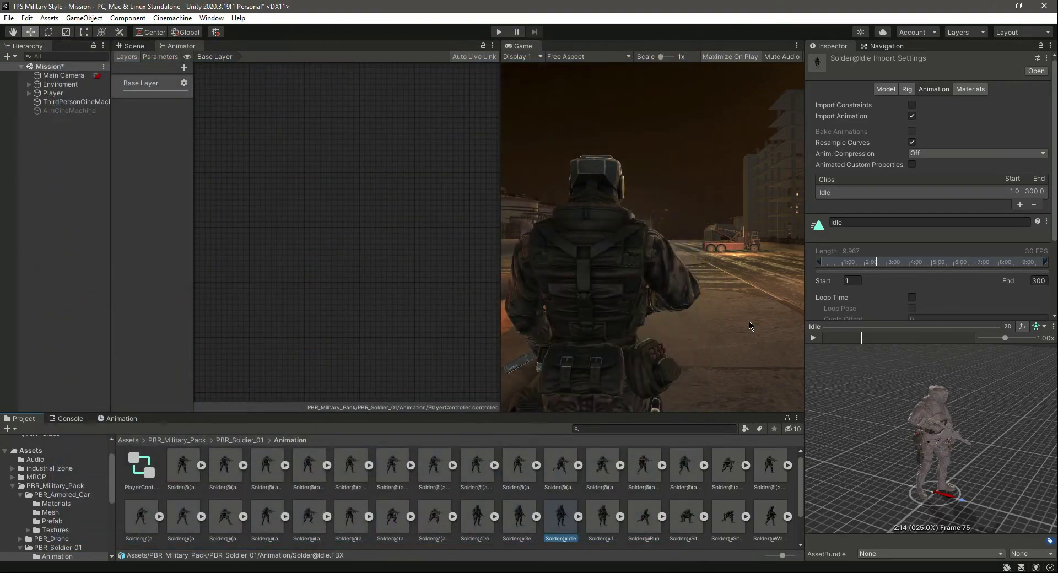
# Step: Enable Loop Time on the Idle clip and apply the import settings
pyautogui.scroll(-3, 931, 268)
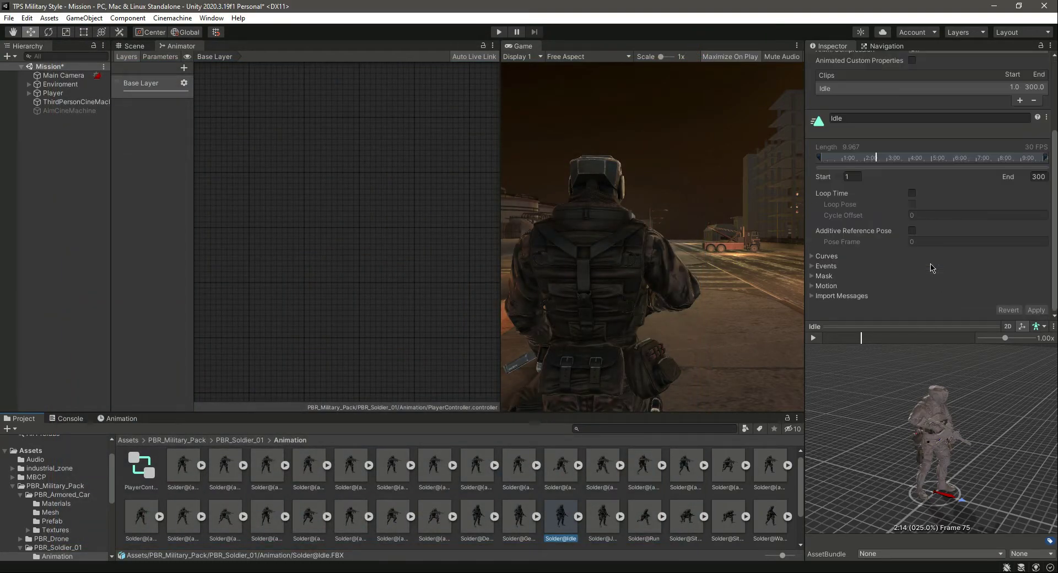
pyautogui.click(912, 194)
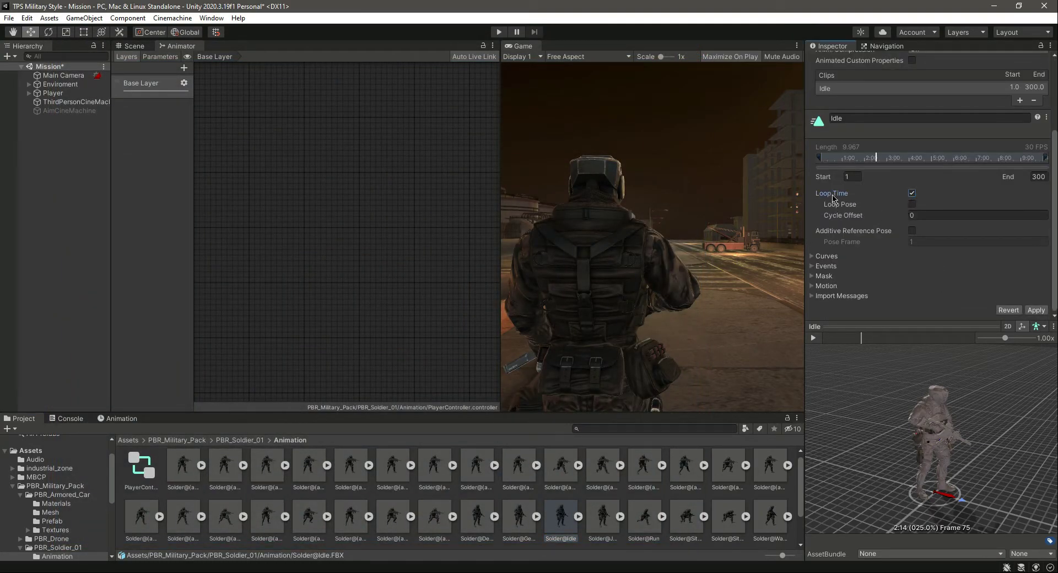
pyautogui.click(1035, 310)
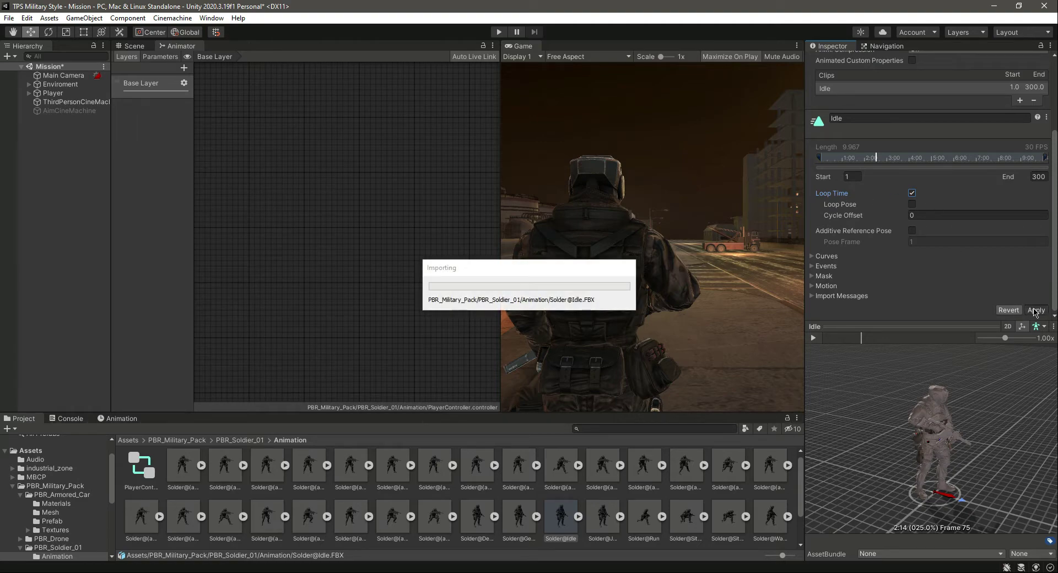
# Step: Widen the Animator view and add the Solder@Idle clip to the graph as the Idle state just below Entry
pyautogui.click(564, 520)
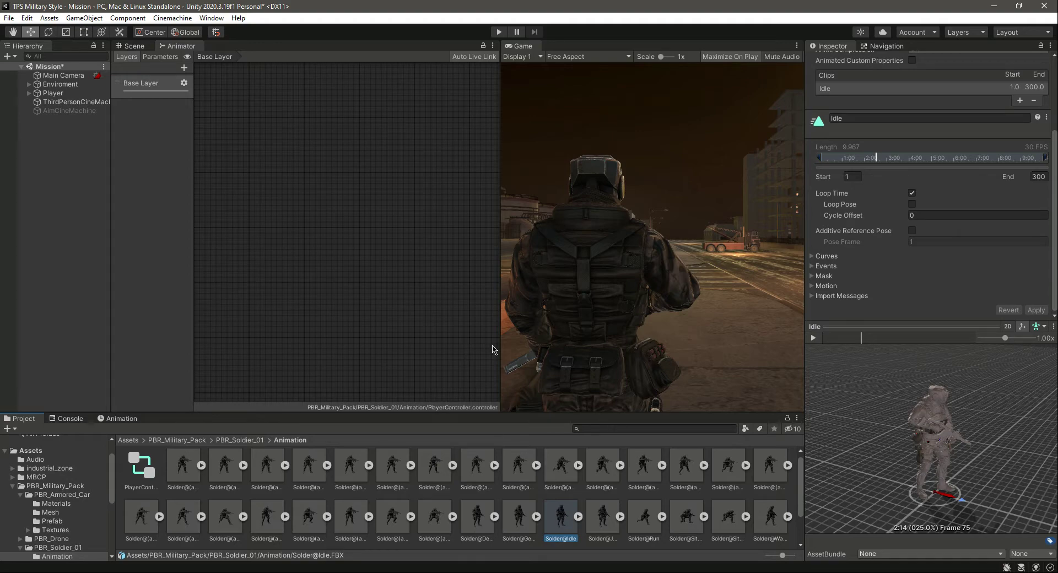
pyautogui.moveTo(503, 350); pyautogui.dragTo(676, 326)
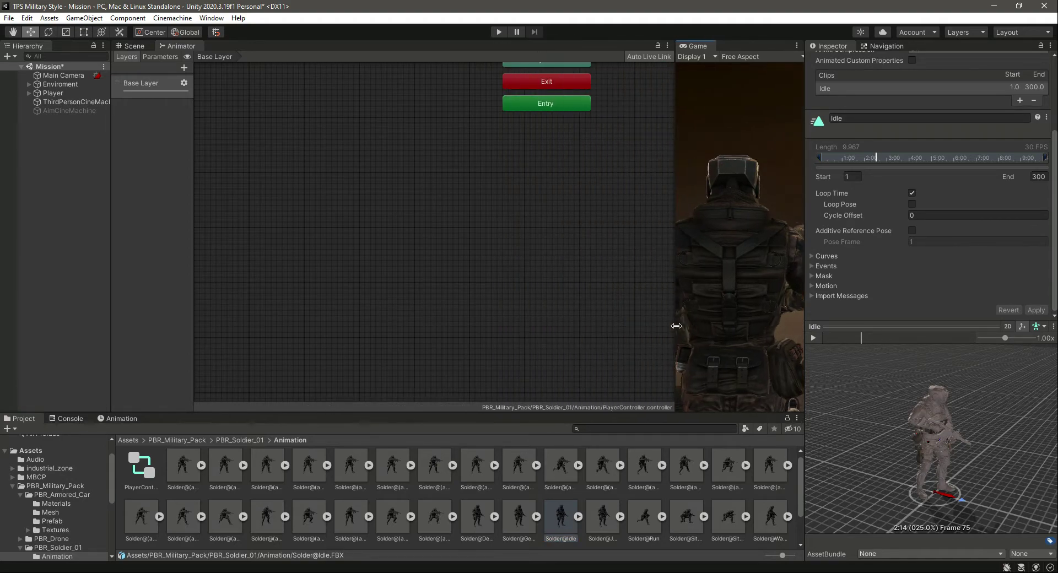
pyautogui.moveTo(568, 533); pyautogui.dragTo(543, 144)
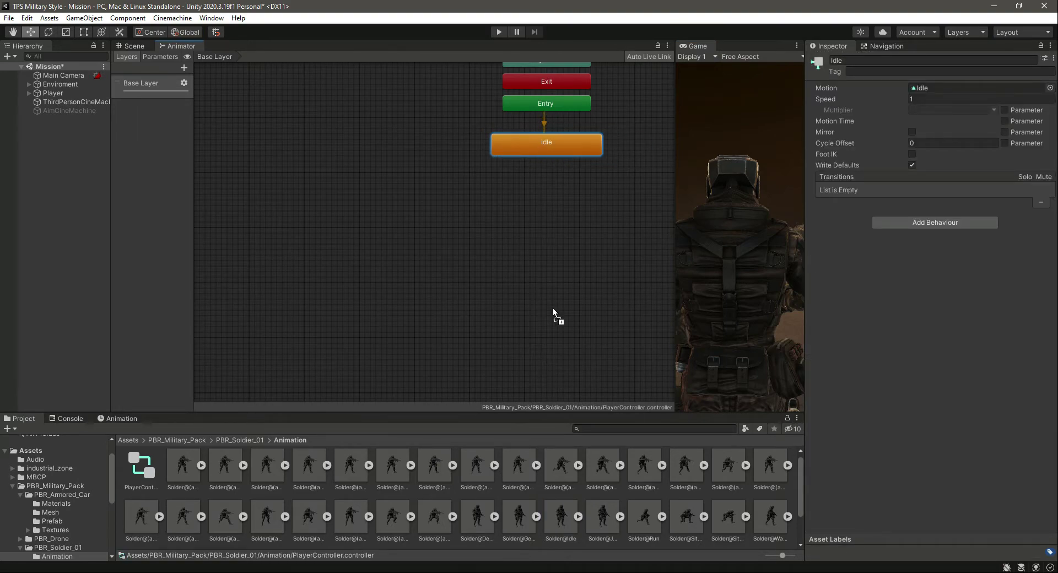
# Step: Save the scene and briefly run the game to test the Idle animation
pyautogui.hotkey('ctrl', 's')
pyautogui.click(498, 32)
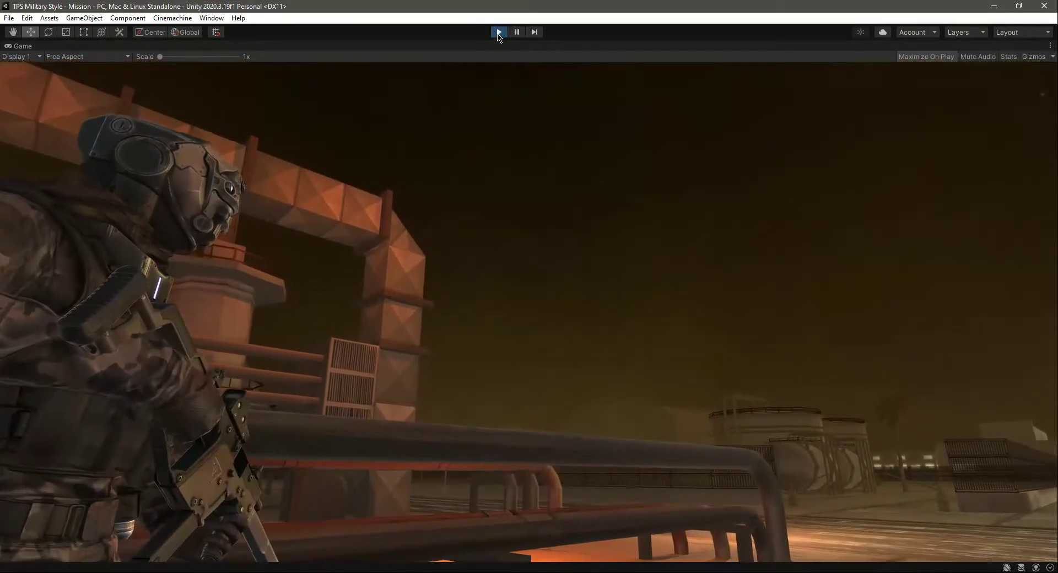
pyautogui.click(499, 33)
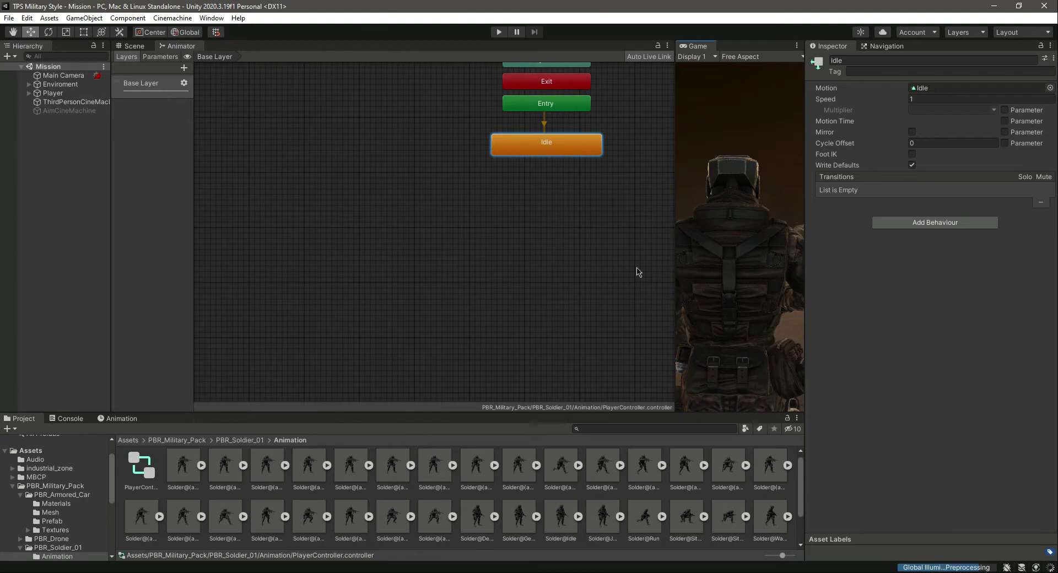
# Step: Find and preview the soldier's Jump clip, and add it to the Base Layer graph as a state left of Idle
pyautogui.click(514, 519)
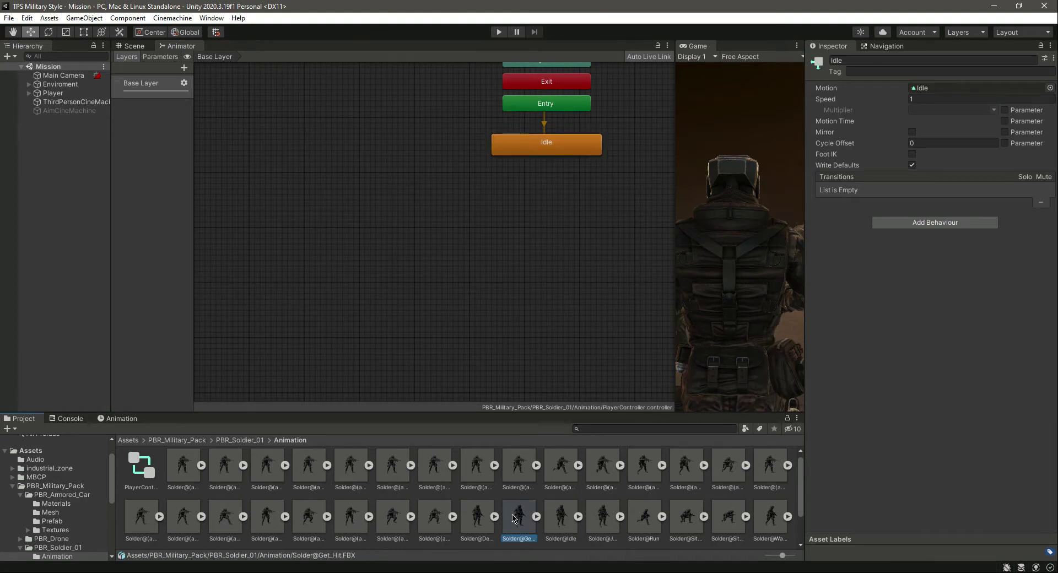
pyautogui.press('Right')
pyautogui.press('Right')
pyautogui.press('Right')
pyautogui.press('Left')
pyautogui.click(813, 339)
pyautogui.click(813, 339)
pyautogui.moveTo(603, 517); pyautogui.dragTo(395, 172)
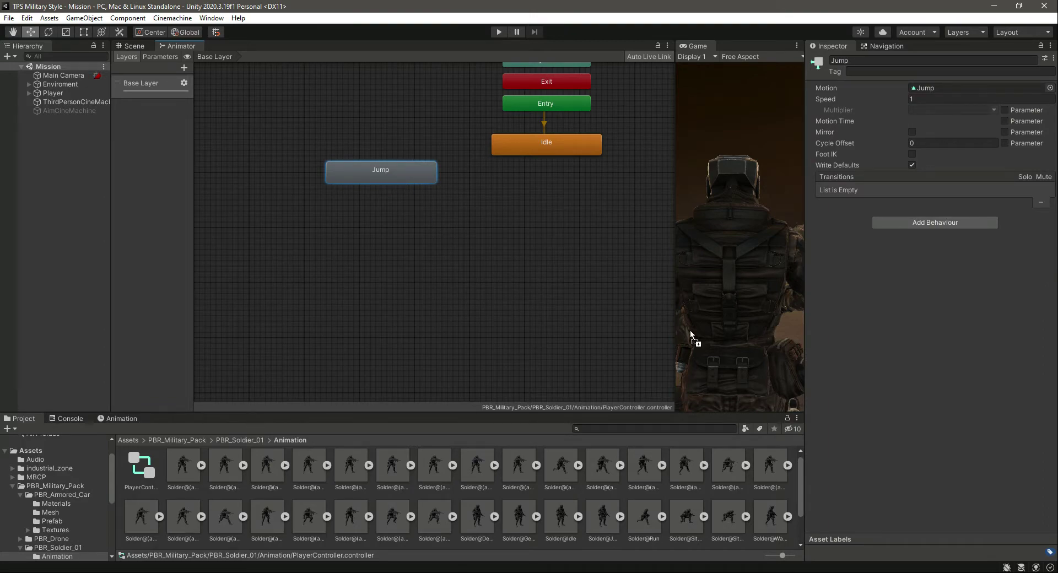
# Step: Scrub through the Solder@Walk clip and add it as a Walk state to the right of Idle
pyautogui.moveTo(784, 515); pyautogui.dragTo(808, 462)
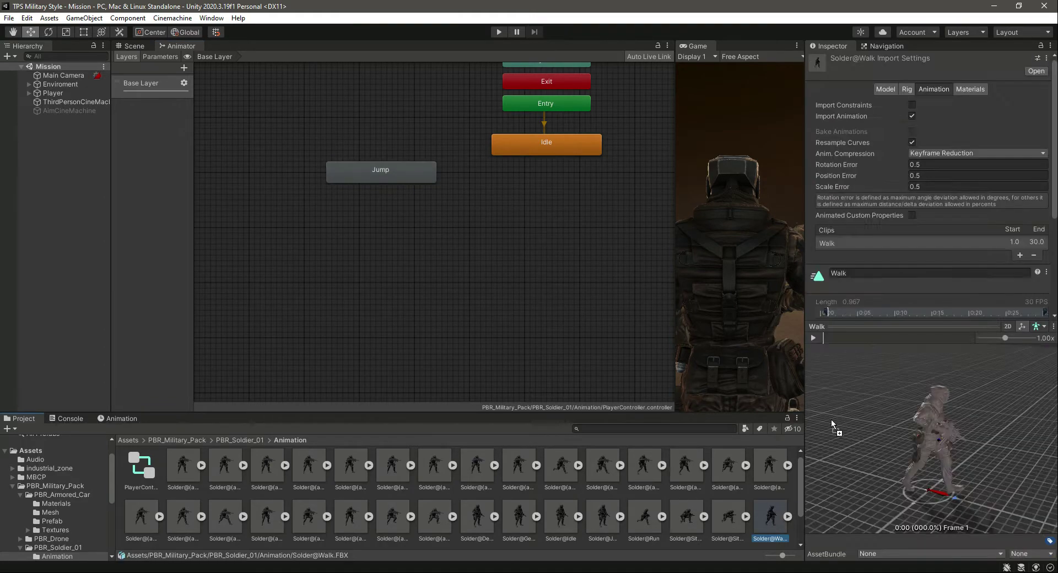
pyautogui.moveTo(822, 339); pyautogui.dragTo(834, 338)
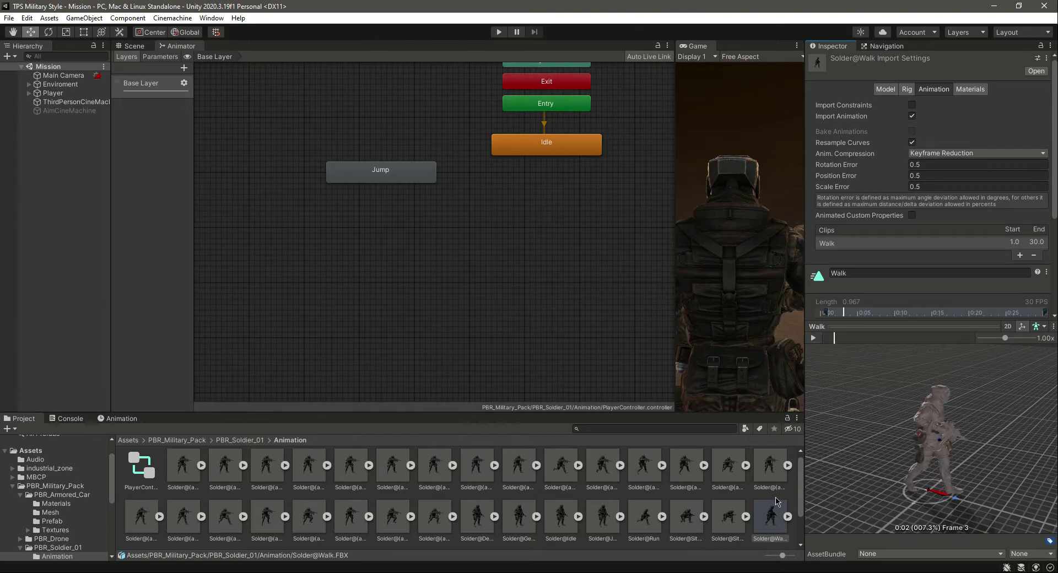
pyautogui.moveTo(767, 529); pyautogui.dragTo(656, 177)
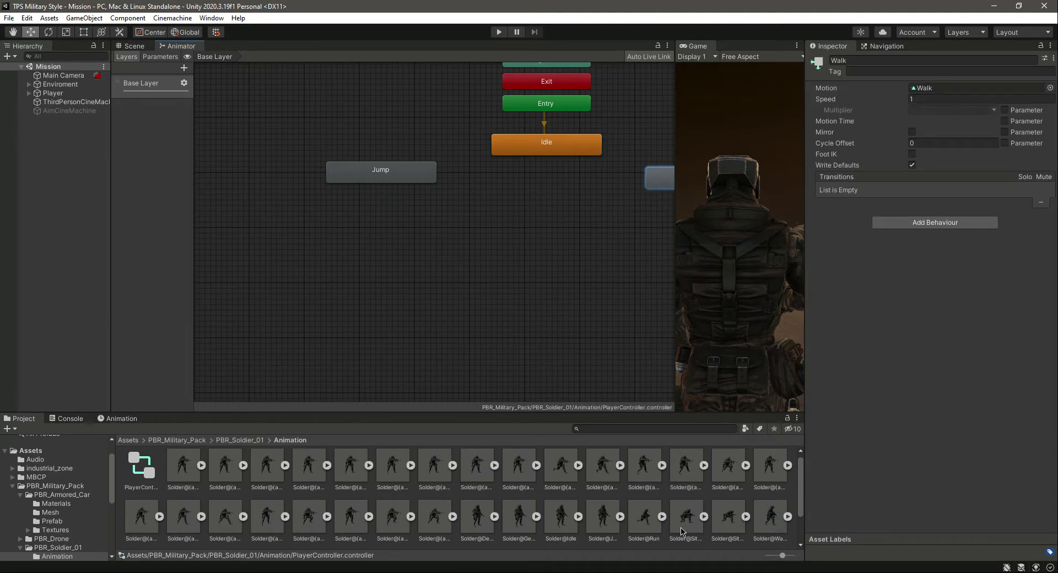
# Step: Preview the Solder@Run clip and add it as a Run state directly below Walk
pyautogui.click(643, 518)
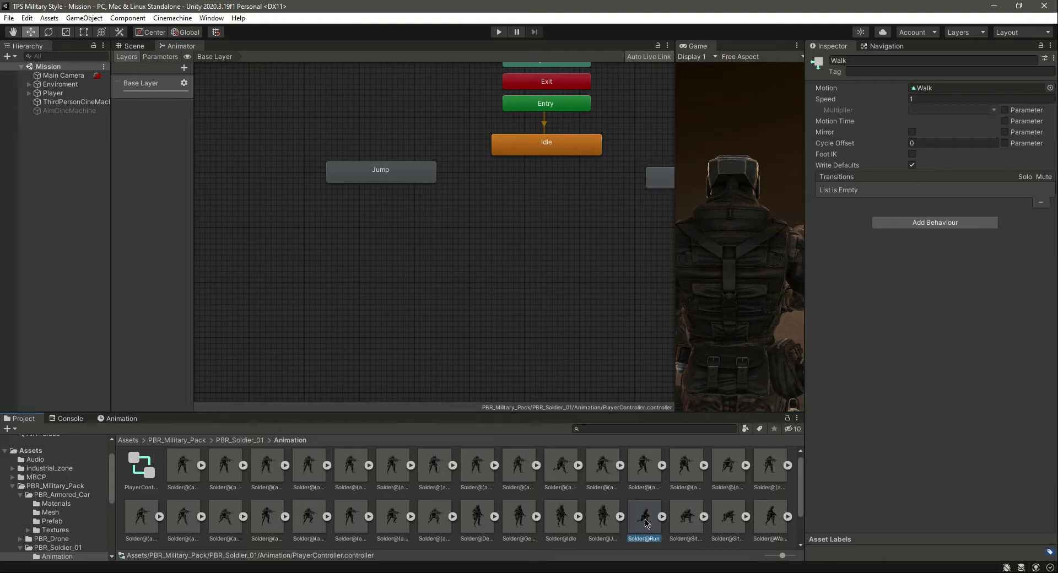
pyautogui.click(813, 338)
pyautogui.moveTo(644, 518); pyautogui.dragTo(656, 252)
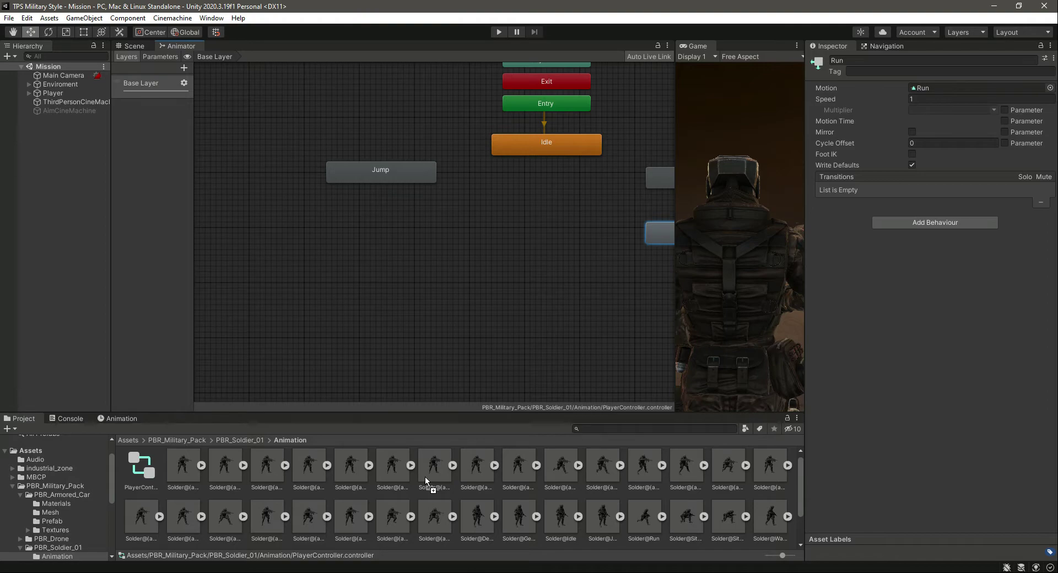
# Step: Preview the (aiming)Idle clip, add it as a state below Idle and Jump, and line Jump up level with Idle
pyautogui.click(186, 479)
pyautogui.press('Right')
pyautogui.press('Right')
pyautogui.press('Right')
pyautogui.press('Right')
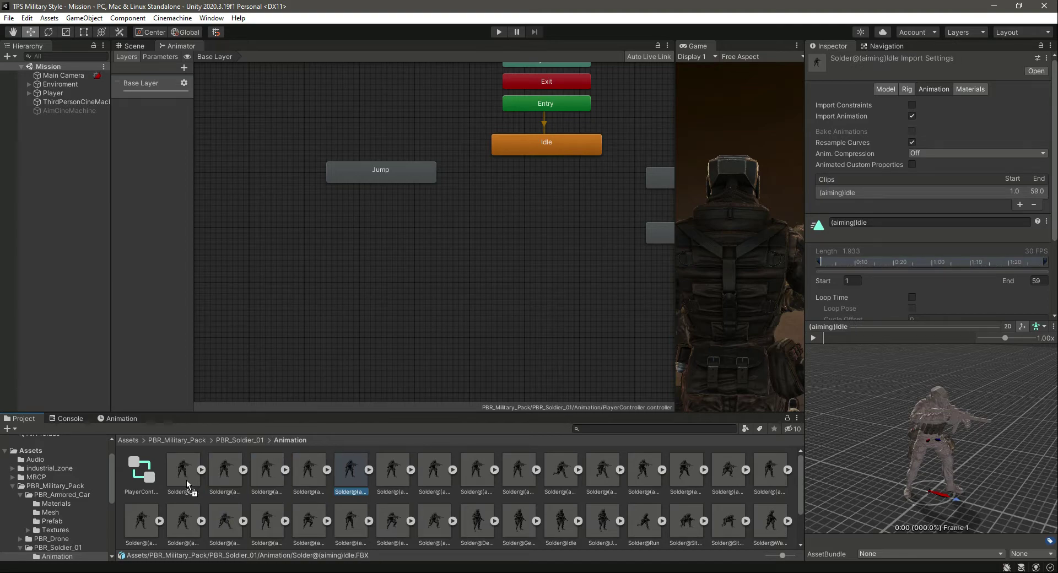
pyautogui.click(813, 337)
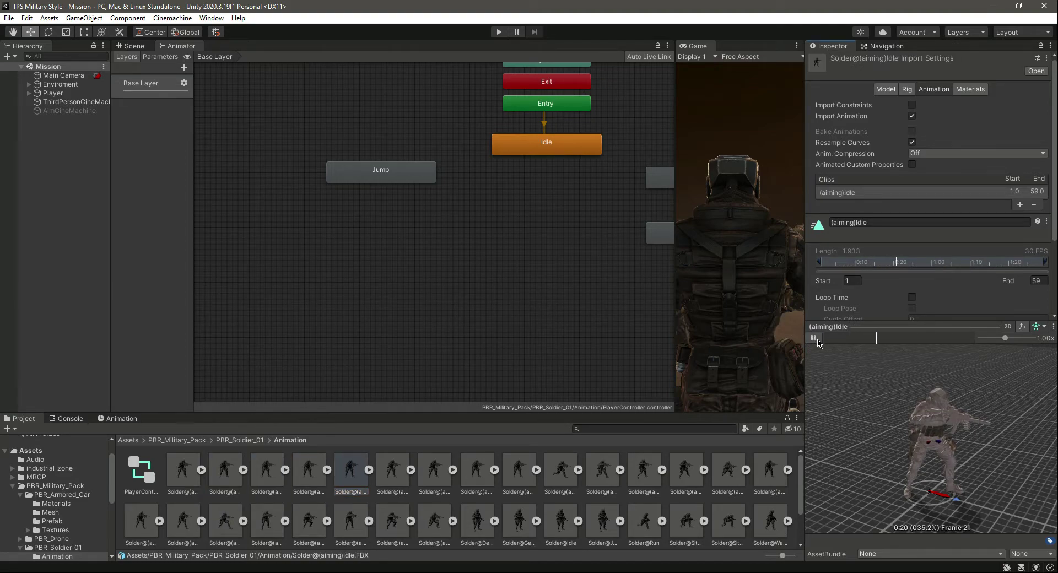
pyautogui.moveTo(356, 475); pyautogui.dragTo(455, 236)
pyautogui.moveTo(403, 175); pyautogui.dragTo(391, 147)
pyautogui.moveTo(496, 251); pyautogui.dragTo(426, 217)
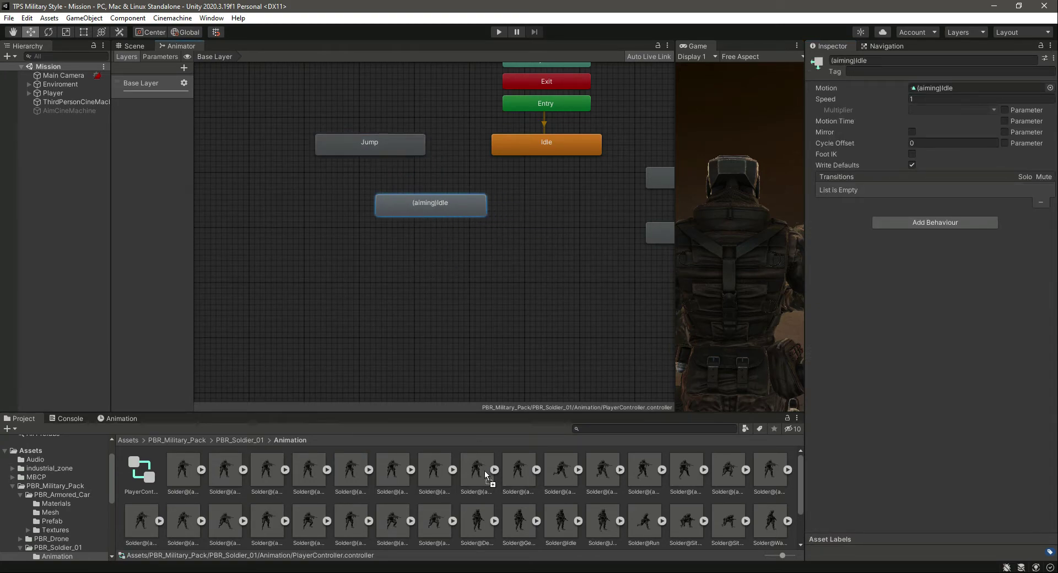
# Step: Inspect the (aiming)Jump, (aiming)_Single_Shot and (aiming)Get_Hit clips, playing back the single shot
pyautogui.click(394, 470)
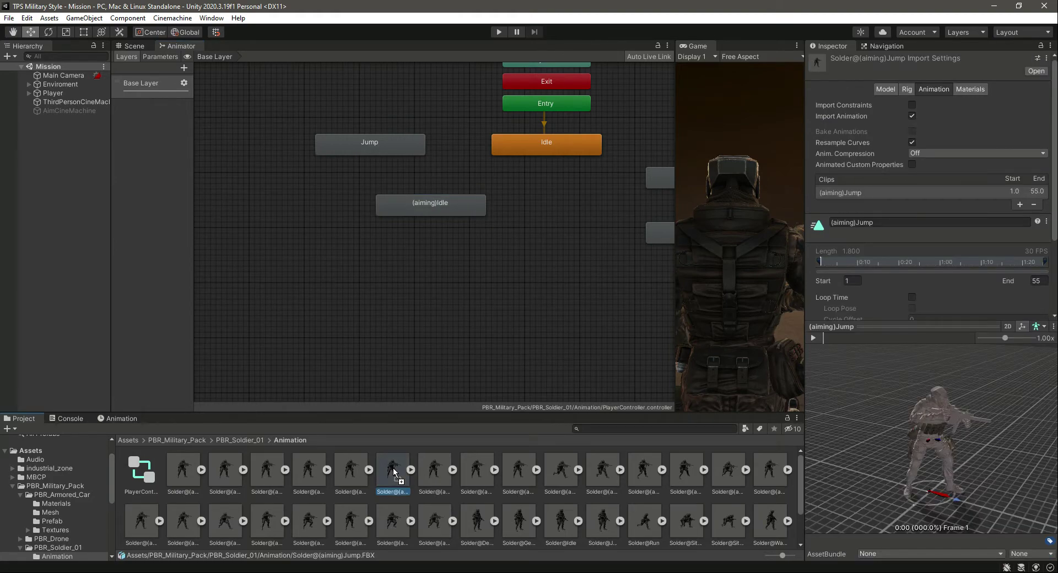
pyautogui.click(185, 480)
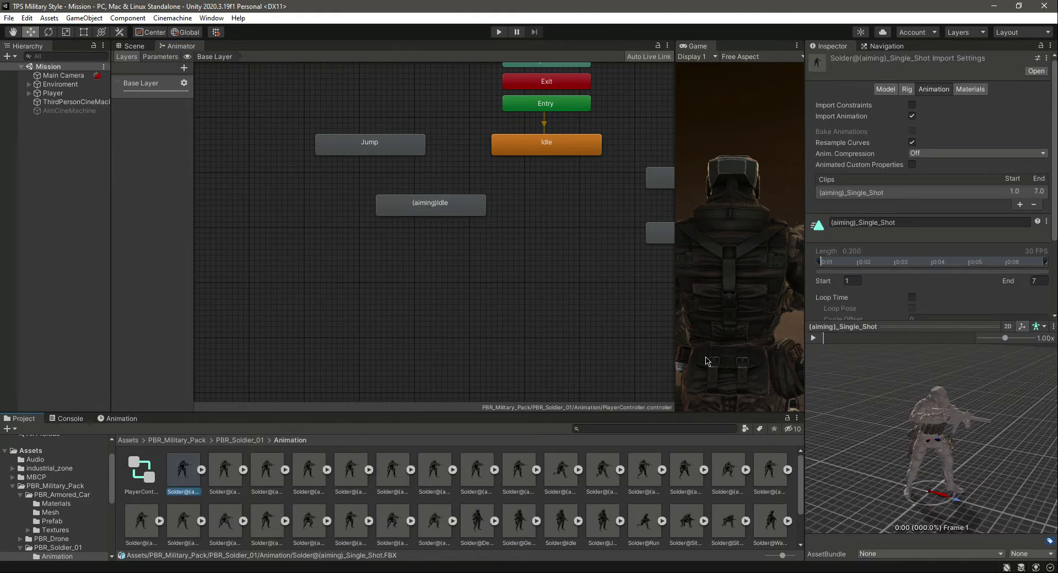
pyautogui.click(819, 340)
pyautogui.click(815, 338)
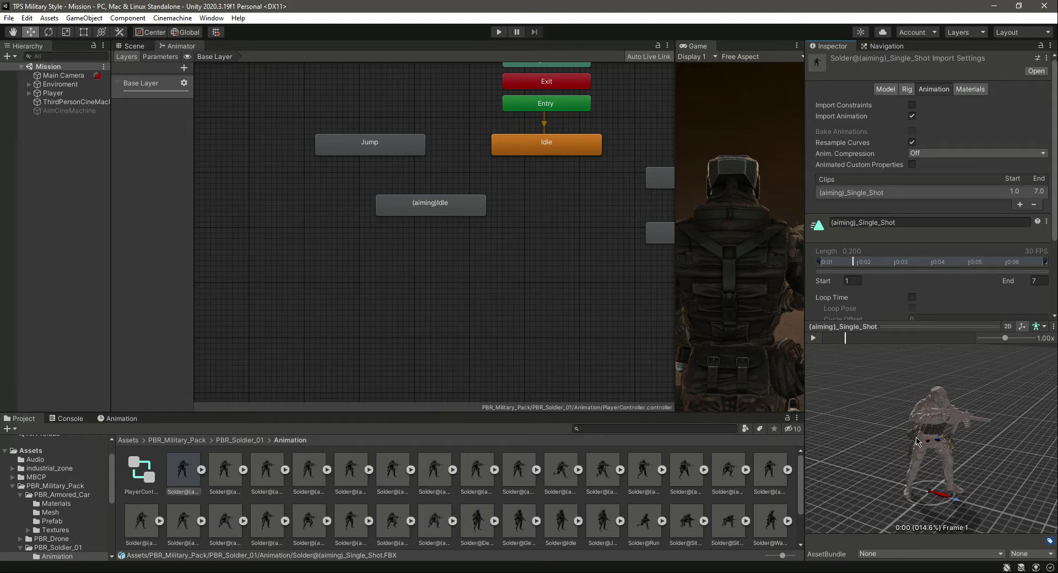
pyautogui.click(813, 338)
pyautogui.click(311, 476)
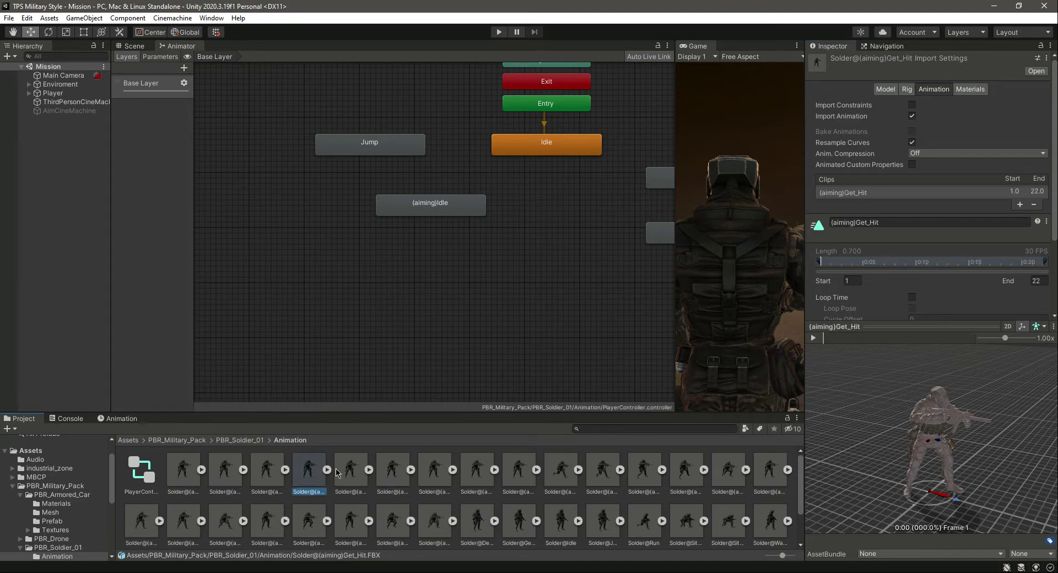
# Step: Preview (aiming)Idle, add it again as a second state below the existing one, and rename the new state Shoot
pyautogui.click(352, 475)
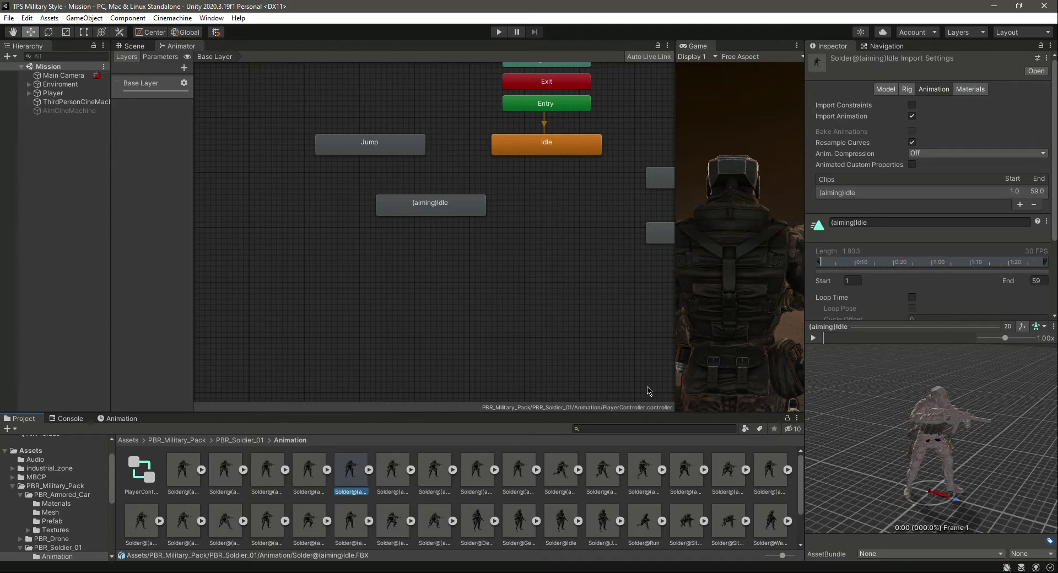
pyautogui.click(813, 338)
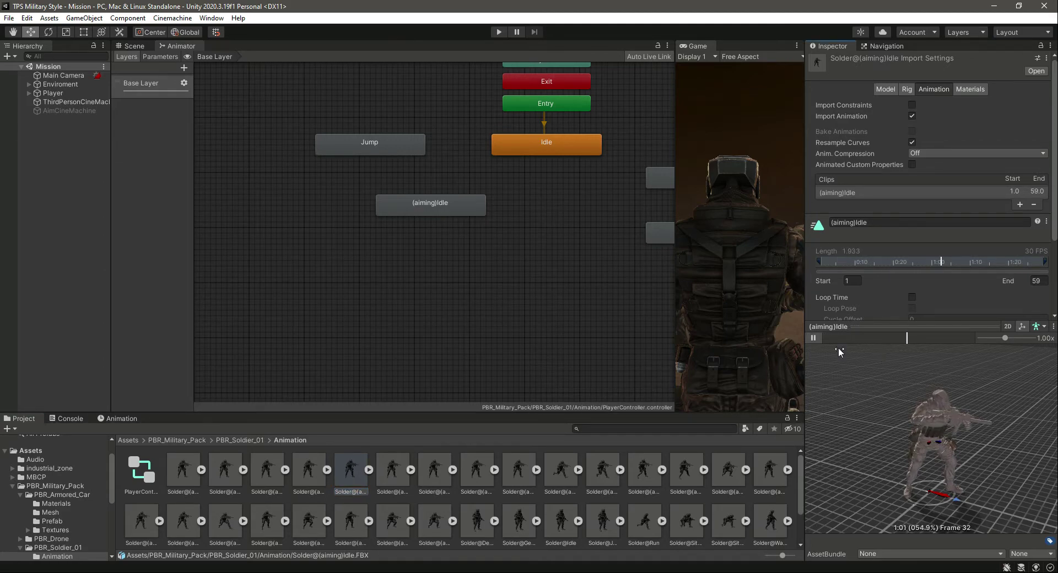
pyautogui.moveTo(386, 415); pyautogui.dragTo(418, 281)
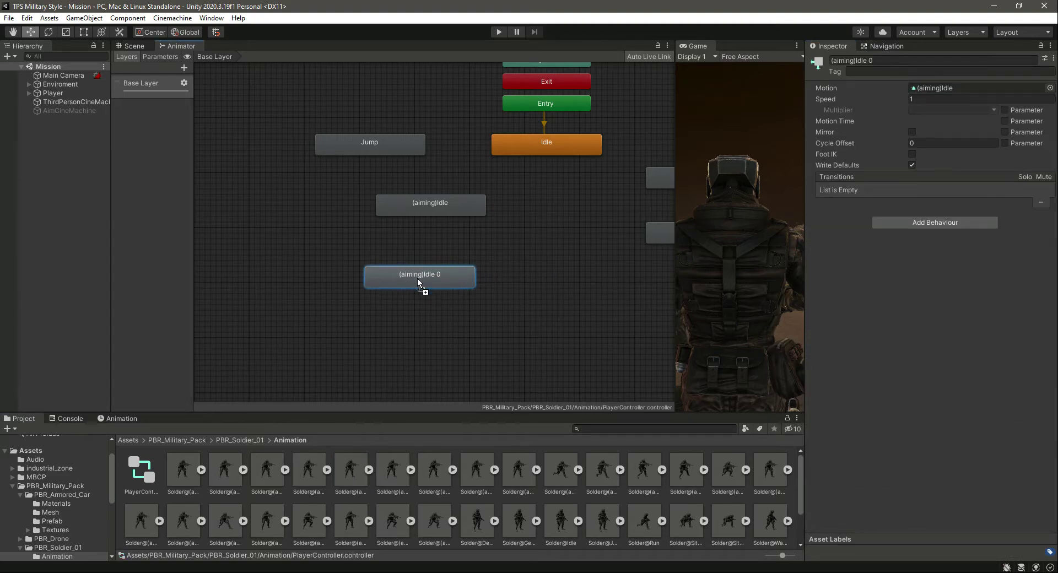
pyautogui.click(890, 59)
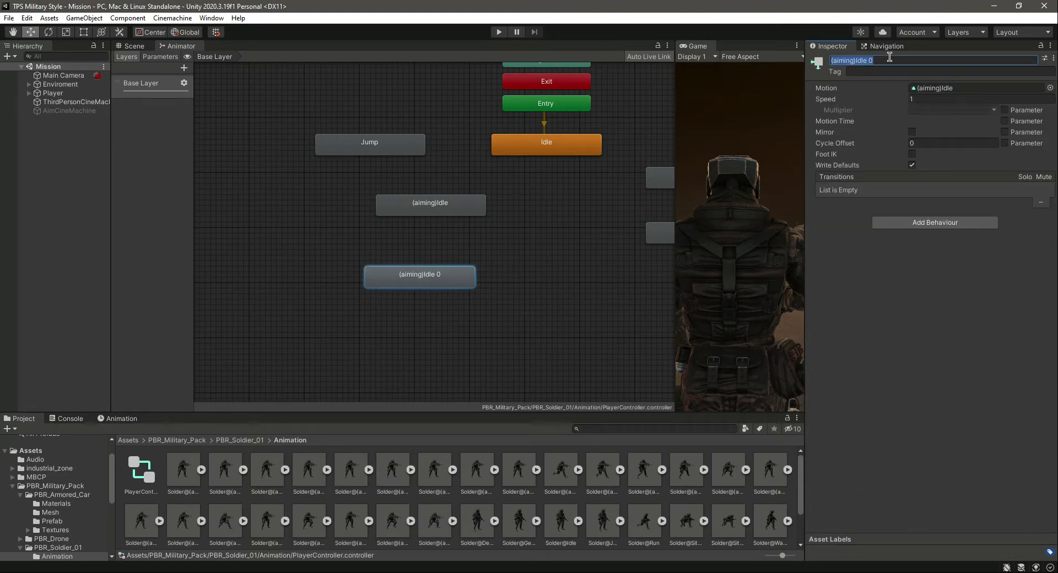
pyautogui.write('Shoot')
pyautogui.press('Return')
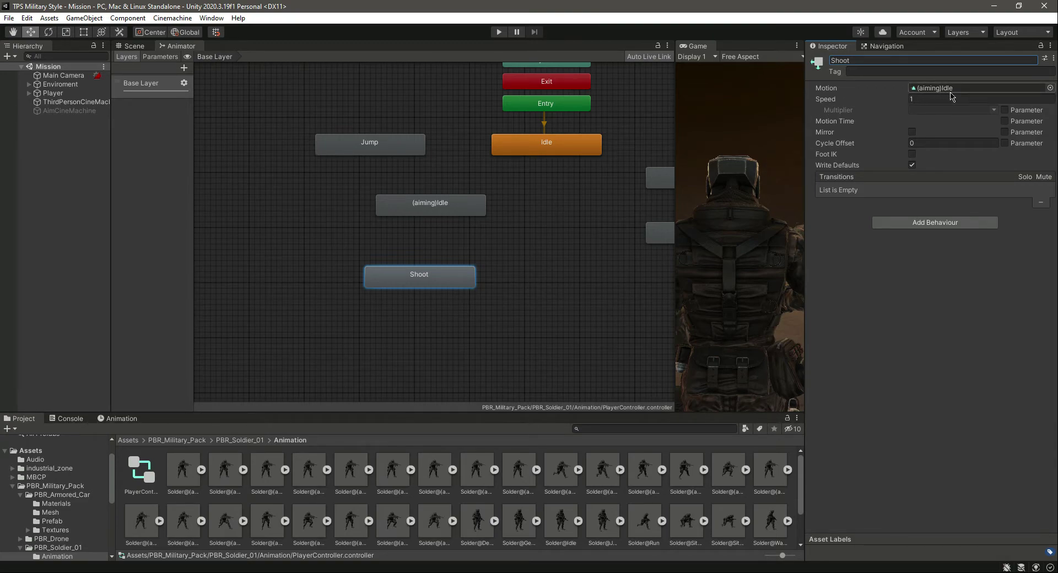
pyautogui.click(530, 322)
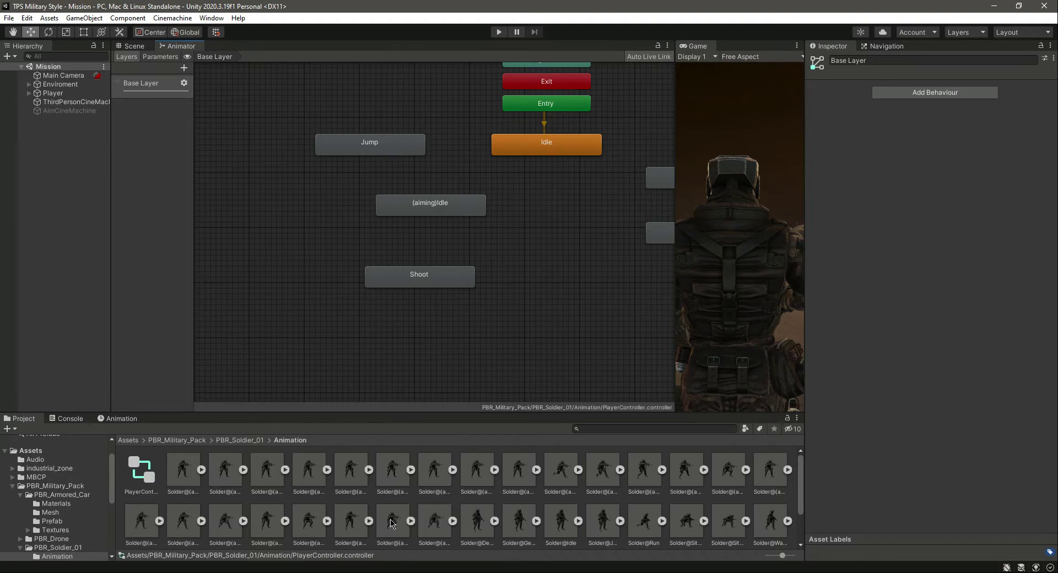
# Step: Browse through the aiming clips in the Animation folder until the (aiming)Walk clip is selected
pyautogui.click(356, 478)
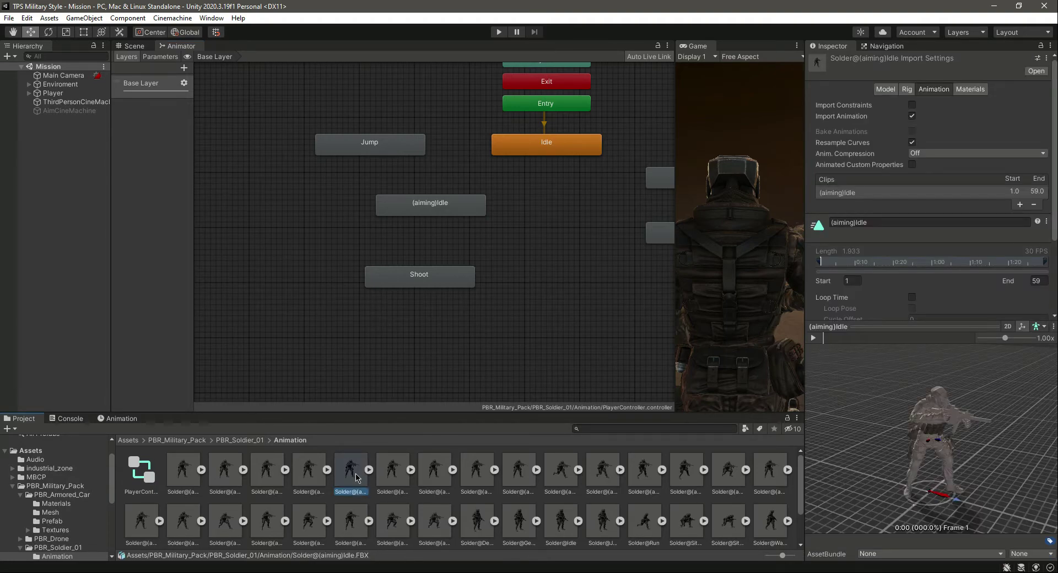
pyautogui.press('Right')
pyautogui.press('Left')
pyautogui.press('Left')
pyautogui.press('Left')
pyautogui.press('Right')
pyautogui.press('Right')
pyautogui.press('Right')
pyautogui.press('Right')
pyautogui.press('Right')
pyautogui.press('Right')
pyautogui.press('Right')
pyautogui.press('Right')
pyautogui.press('Right')
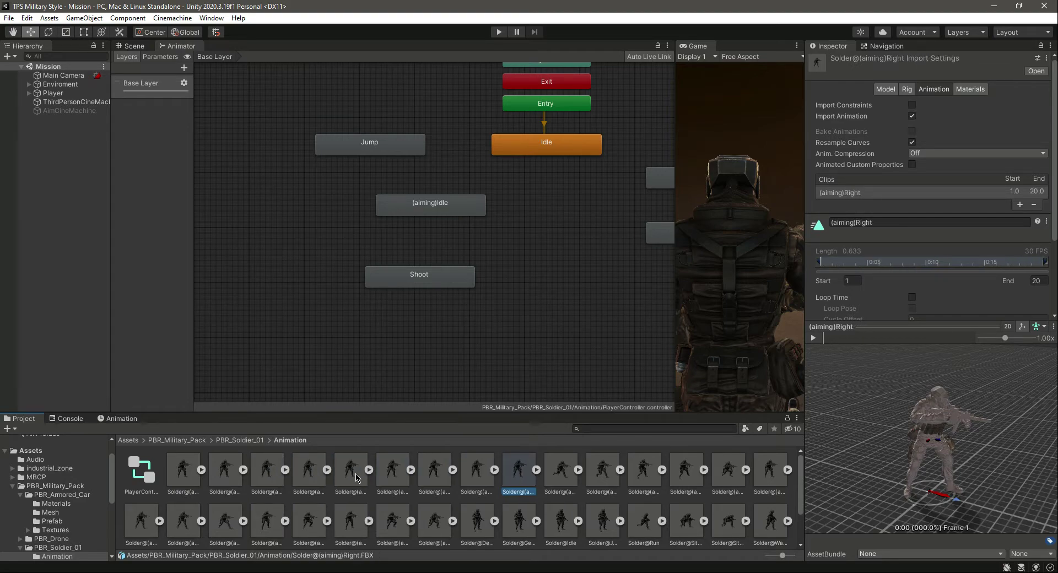
pyautogui.press('Right')
pyautogui.press('Right')
pyautogui.press('Right')
pyautogui.press('Right')
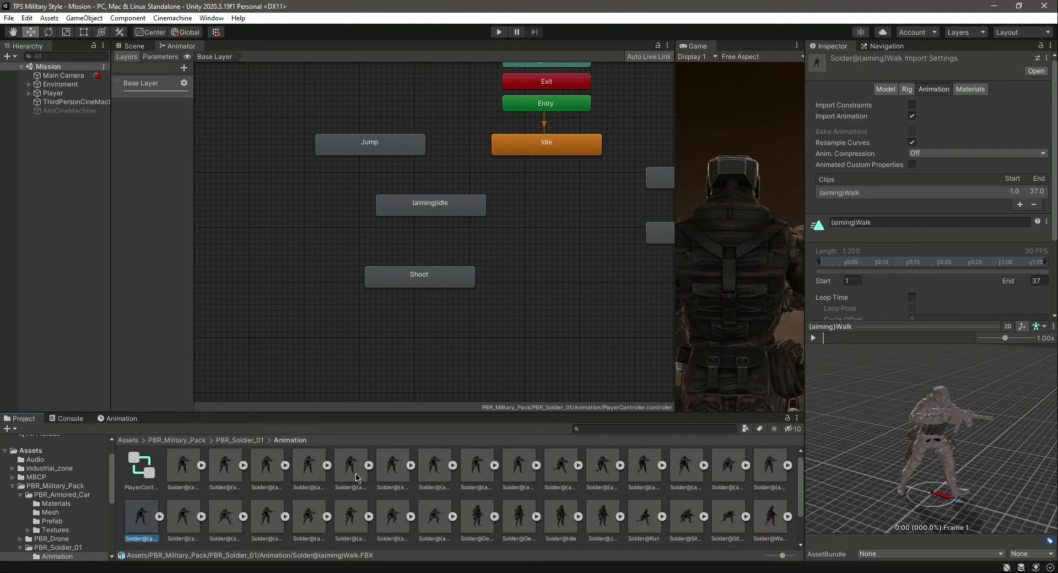
# Step: Preview the (aiming)Walk clip, add it as a state below Shoot, and rename it ShootWalk
pyautogui.click(813, 338)
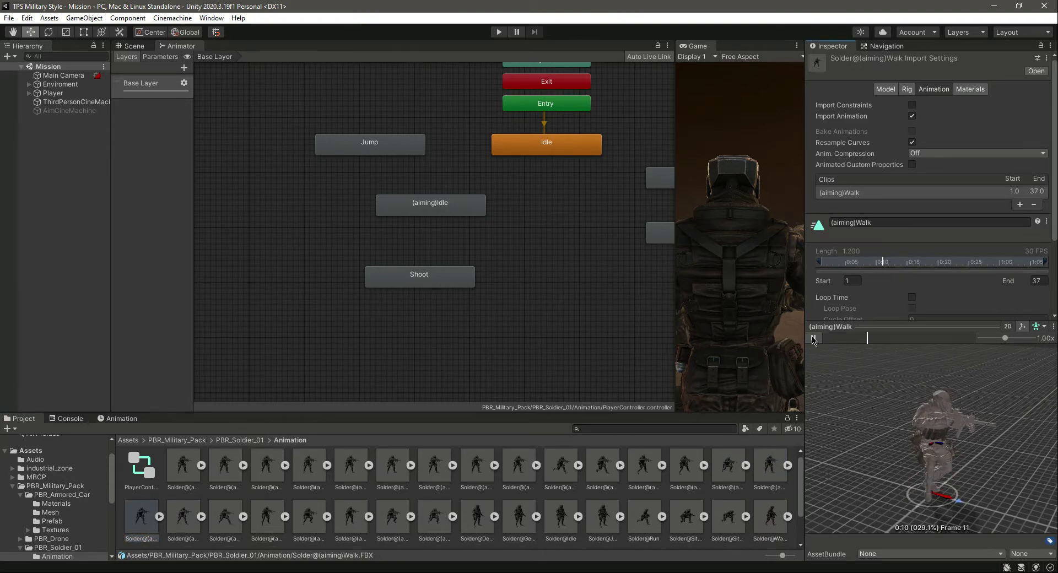
pyautogui.moveTo(145, 528); pyautogui.dragTo(479, 348)
pyautogui.click(900, 60)
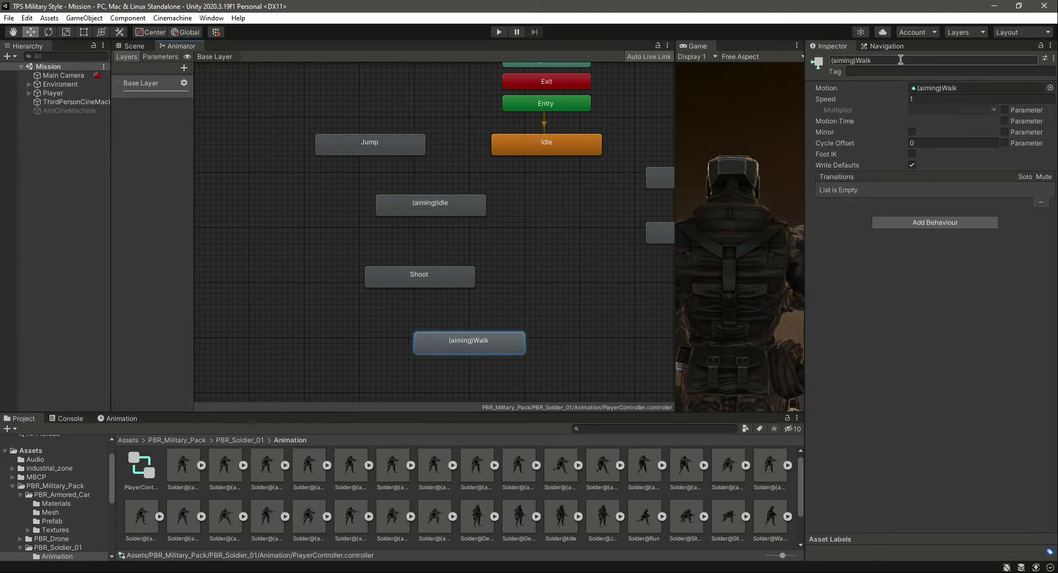
pyautogui.write('ShootWalk')
pyautogui.press('Return')
pyautogui.click(594, 312)
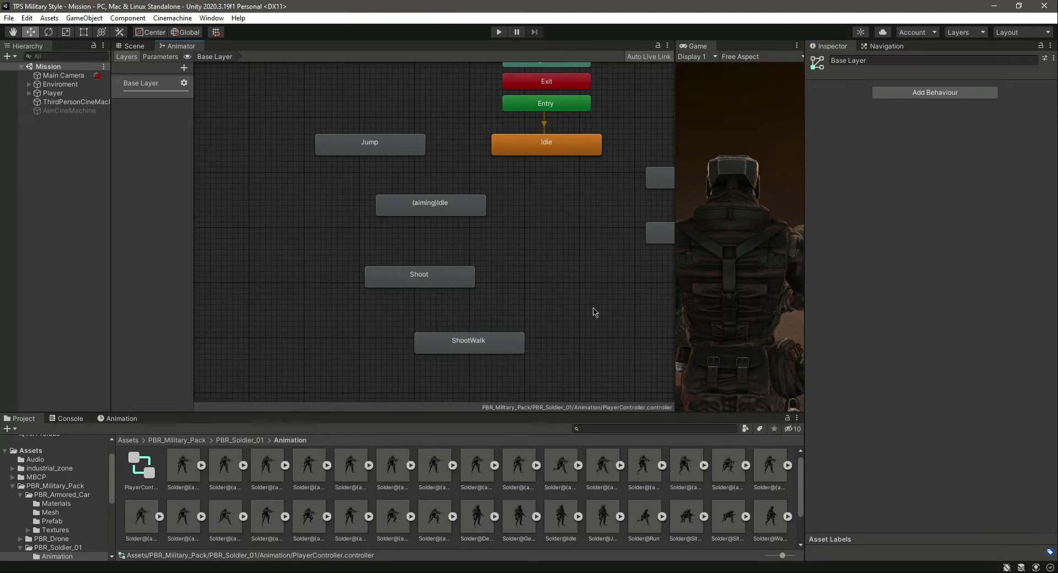
# Step: Select the (aiming)Walk clip and add it again as a separate state beside ShootWalk
pyautogui.click(182, 516)
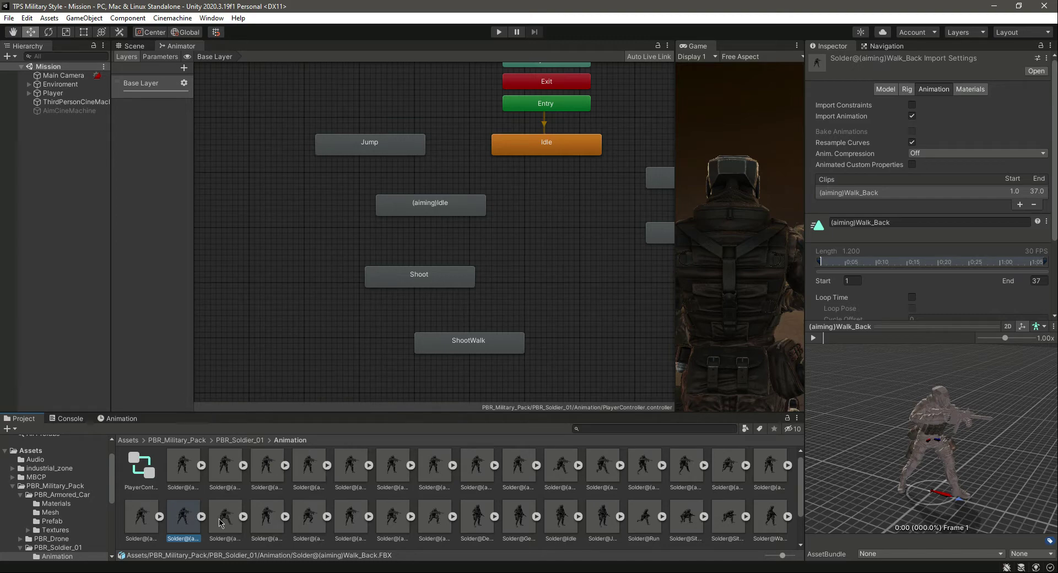
pyautogui.press('Left')
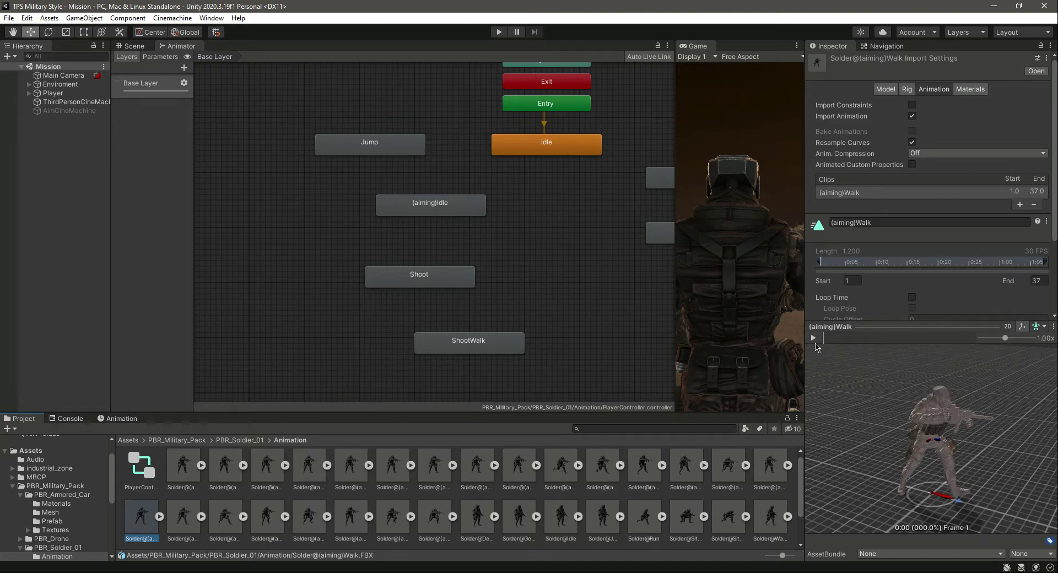
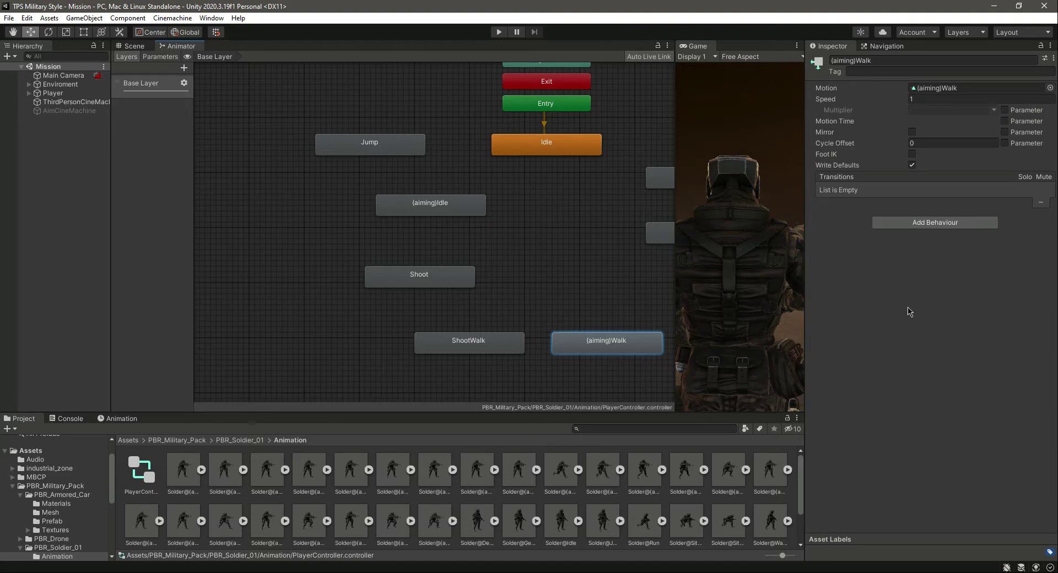
# Step: Undock the Animator from the editor layout into its own floating window
pyautogui.moveTo(181, 46); pyautogui.dragTo(240, 77)
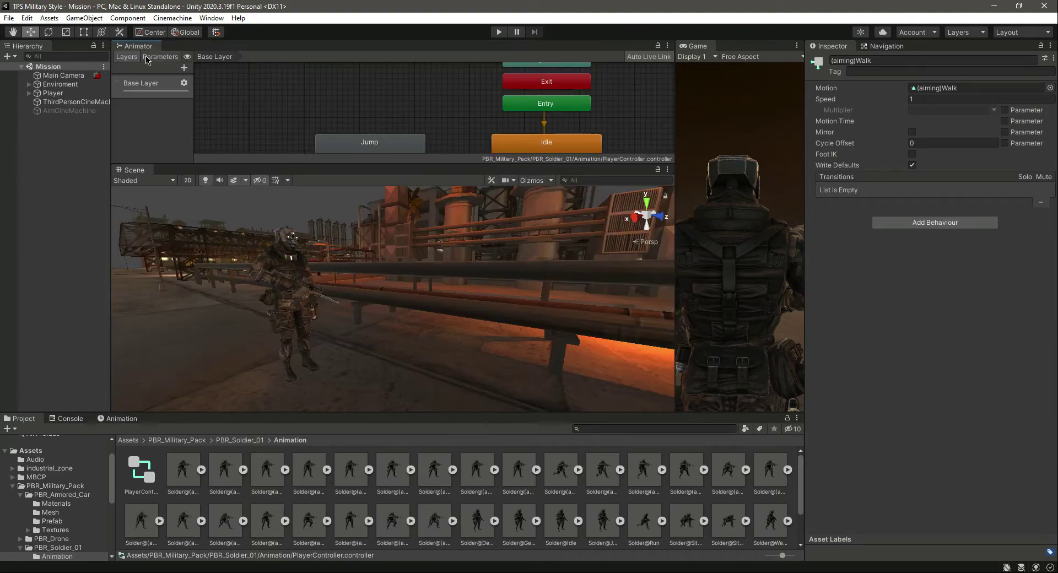
pyautogui.moveTo(137, 49); pyautogui.dragTo(492, 223)
pyautogui.doubleClick(724, 218)
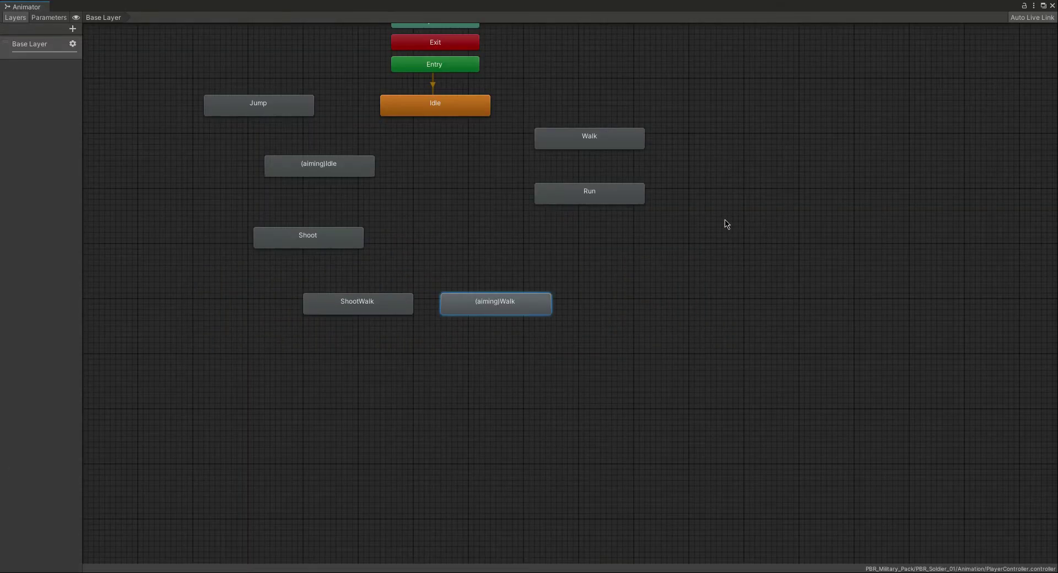
pyautogui.click(1043, 6)
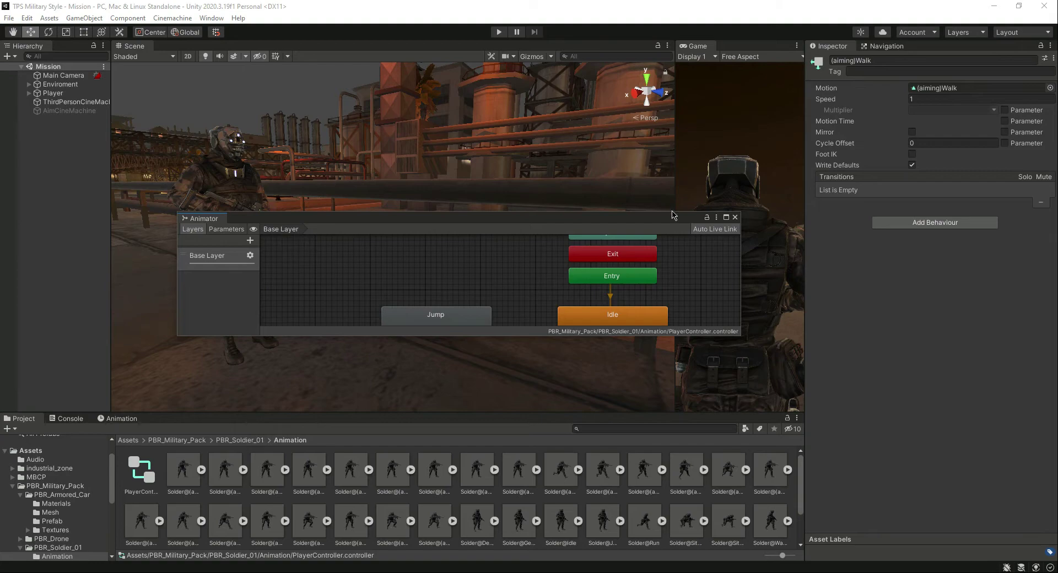
# Step: Position and enlarge the floating Animator over the Scene and Game views so the whole state graph fits above the Project assets
pyautogui.moveTo(674, 213); pyautogui.dragTo(674, 63)
pyautogui.moveTo(741, 166); pyautogui.dragTo(812, 174)
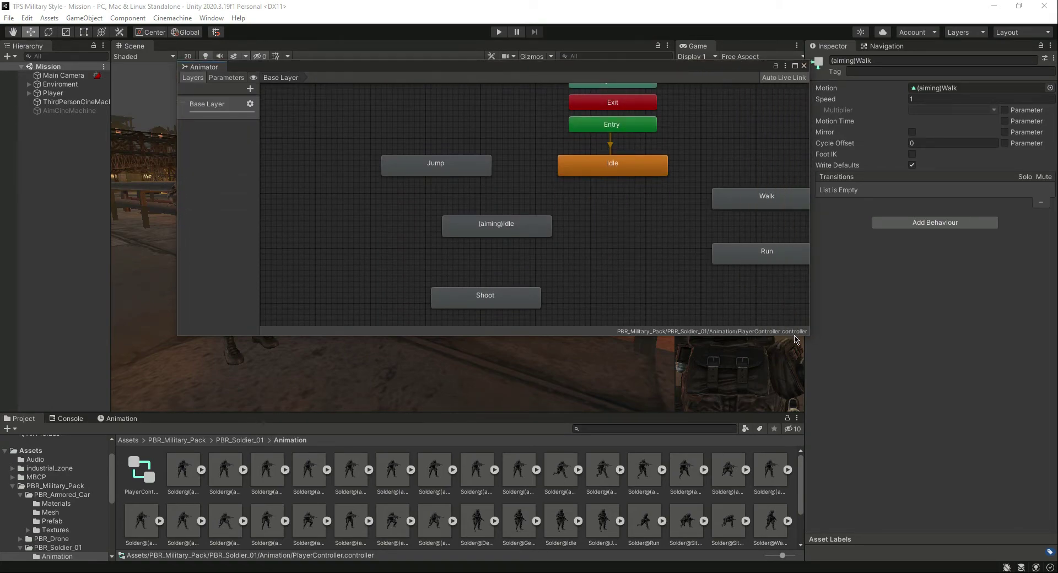
pyautogui.moveTo(796, 338); pyautogui.dragTo(794, 423)
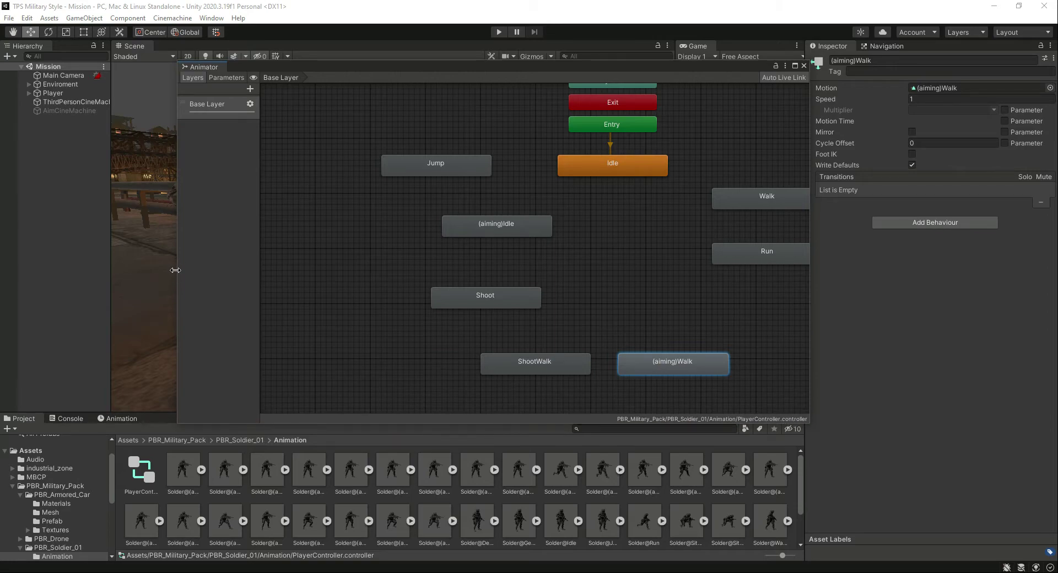
pyautogui.moveTo(175, 270); pyautogui.dragTo(103, 270)
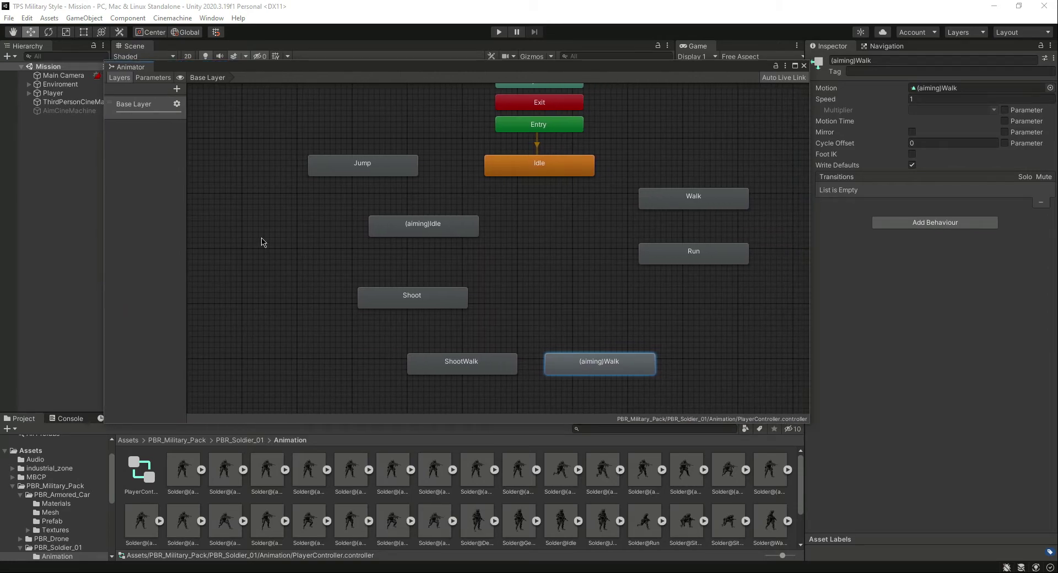
pyautogui.click(576, 295)
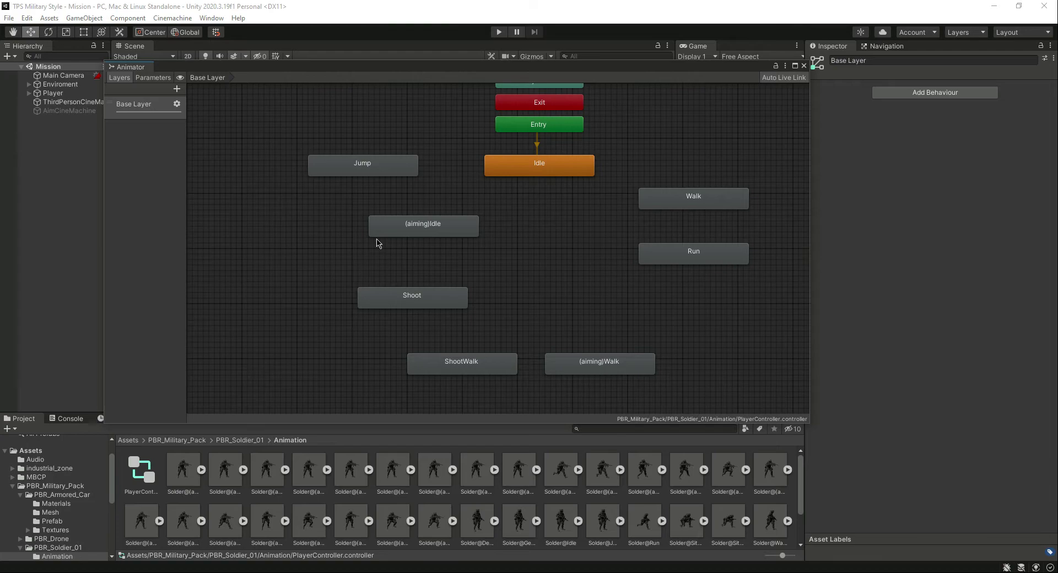
pyautogui.scroll(-3, 577, 288)
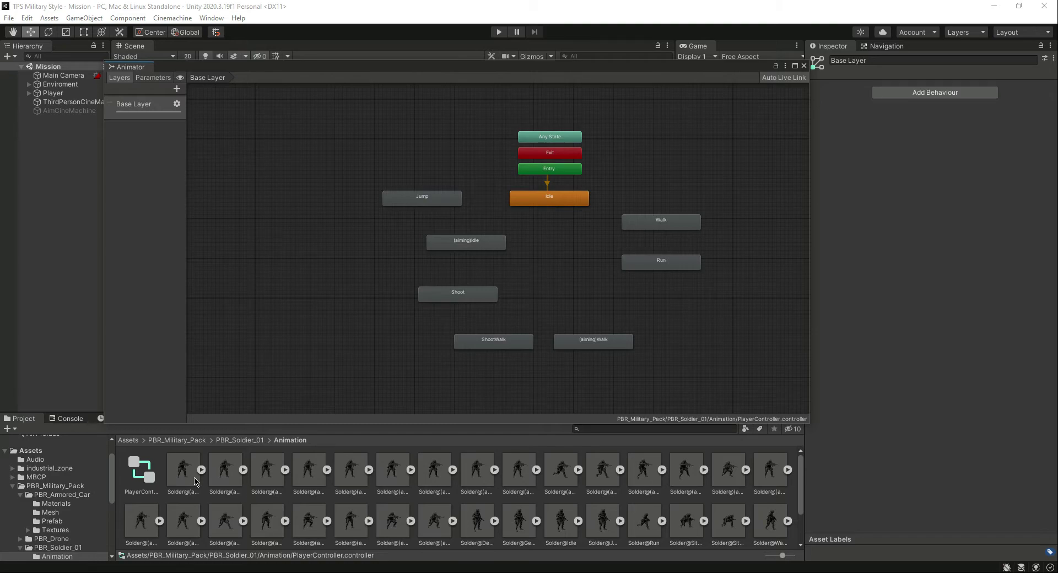
# Step: Look through the first clips in the Animation folder and play back the (aiming)Dead clip
pyautogui.scroll(-2, 291, 500)
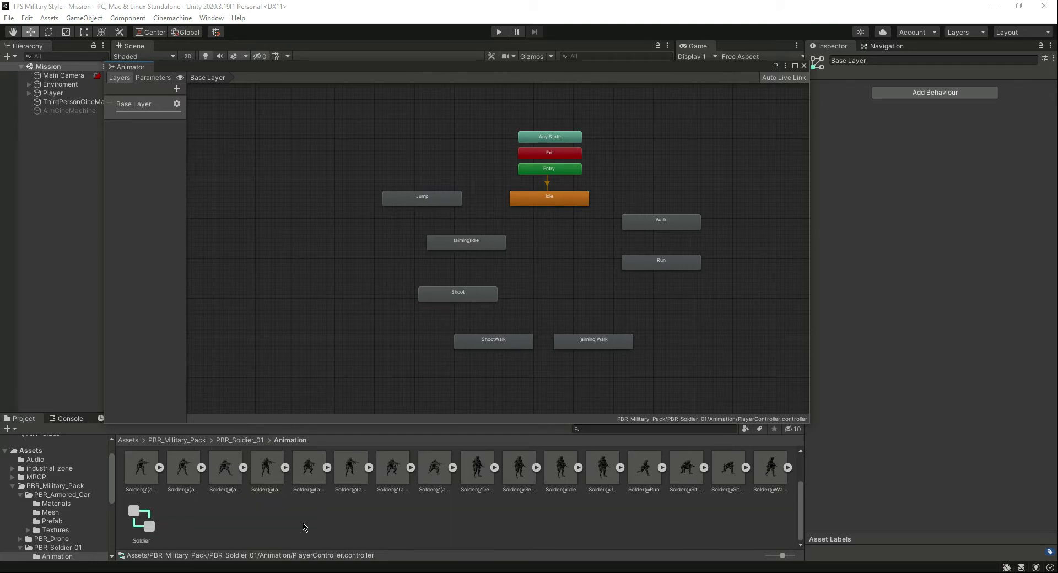
pyautogui.scroll(2, 303, 527)
pyautogui.click(174, 478)
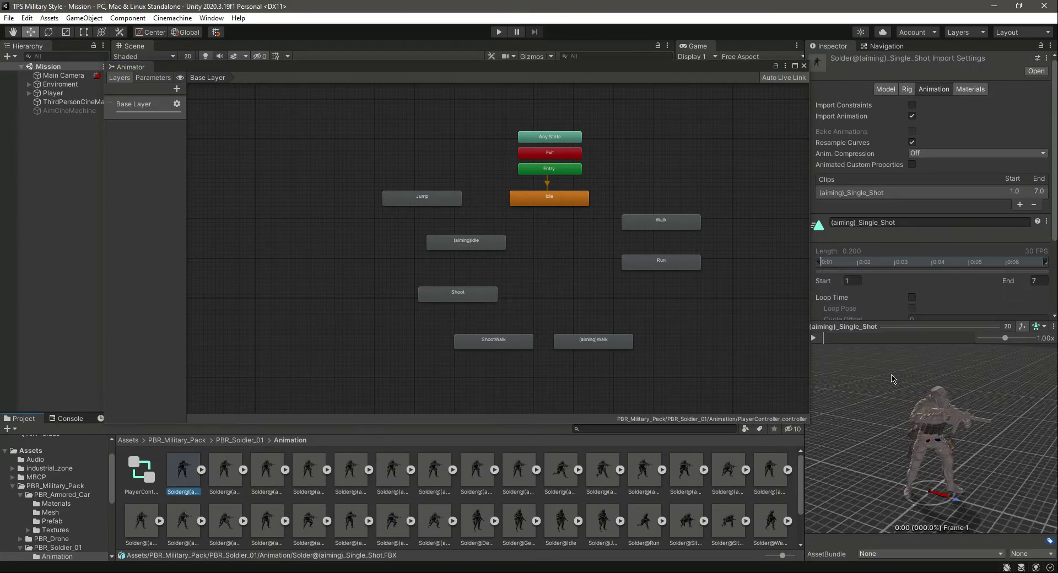
pyautogui.press('Right')
pyautogui.press('Right')
pyautogui.press('Left')
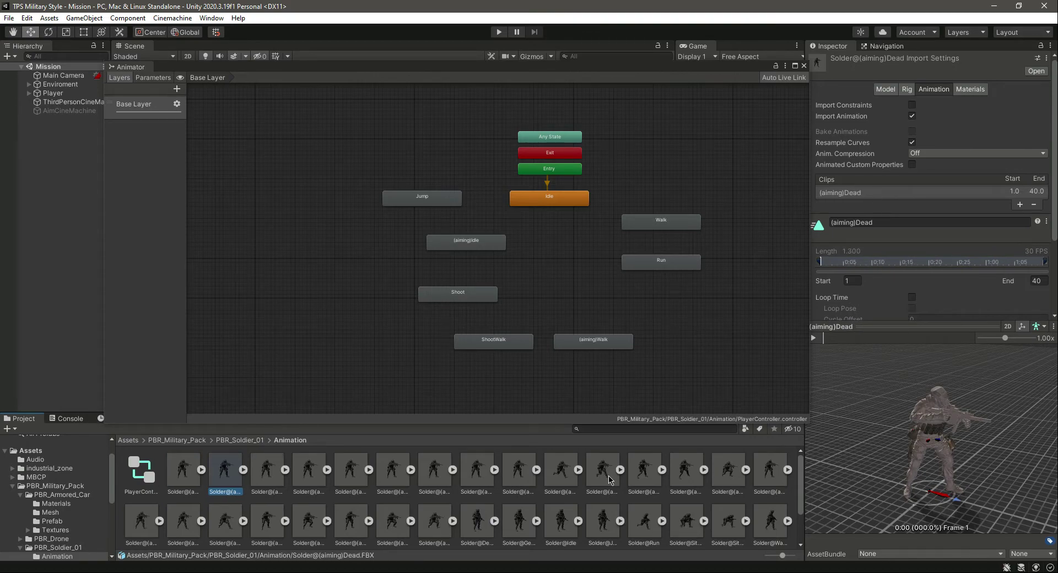
pyautogui.click(815, 338)
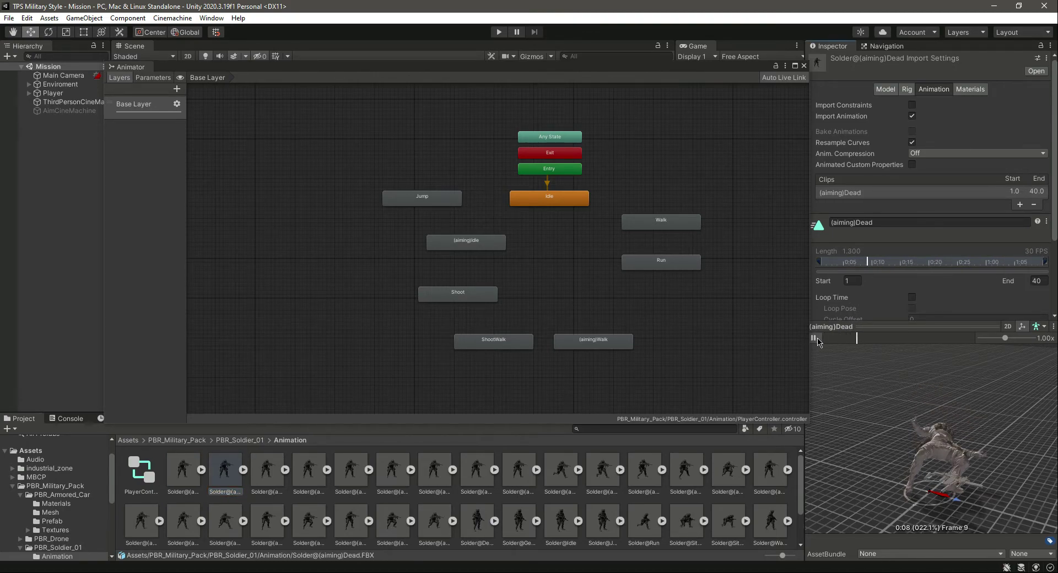
# Step: Browse the clips from (aiming)Down onward until the non-aiming Dead clip is selected
pyautogui.click(266, 474)
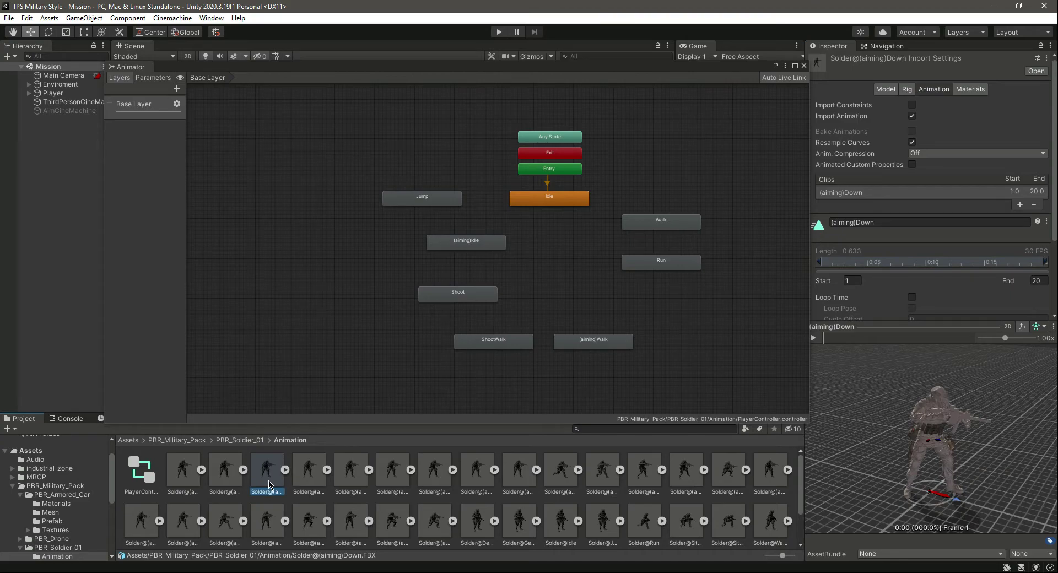
pyautogui.press('Right')
pyautogui.press('Right')
pyautogui.press('Right')
pyautogui.press('Right')
pyautogui.press('Right')
pyautogui.press('Right')
pyautogui.press('Right')
pyautogui.press('Right')
pyautogui.press('Right')
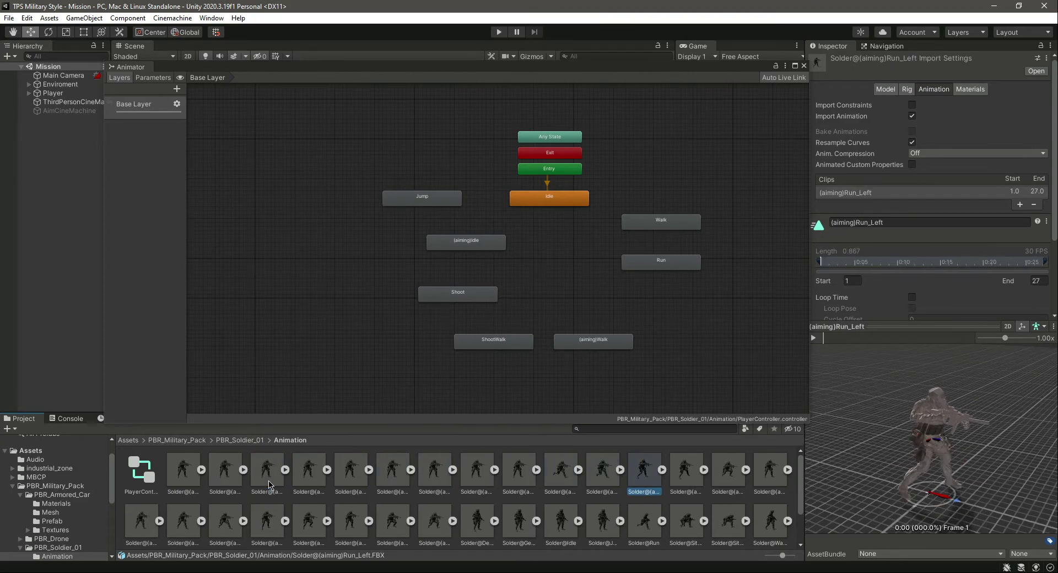
pyautogui.press('Right')
pyautogui.press('Right')
pyautogui.press('Right')
pyautogui.press('Right')
pyautogui.press('Right')
pyautogui.press('Right')
pyautogui.press('Right')
pyautogui.press('Right')
pyautogui.press('Right')
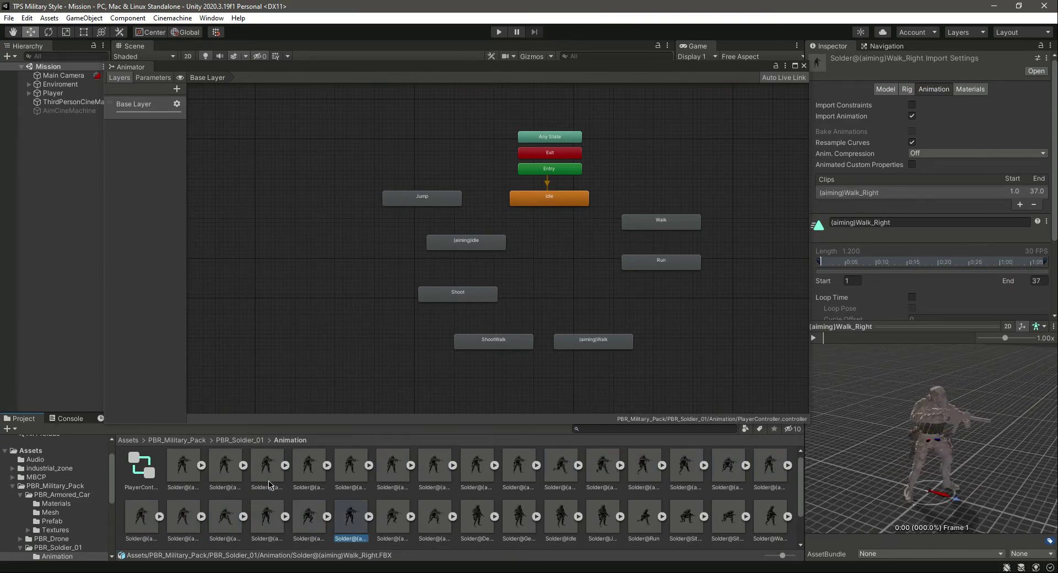
pyautogui.press('Right')
pyautogui.press('Right')
pyautogui.press('Right')
pyautogui.press('Right')
pyautogui.press('Right')
pyautogui.press('Left')
pyautogui.press('Left')
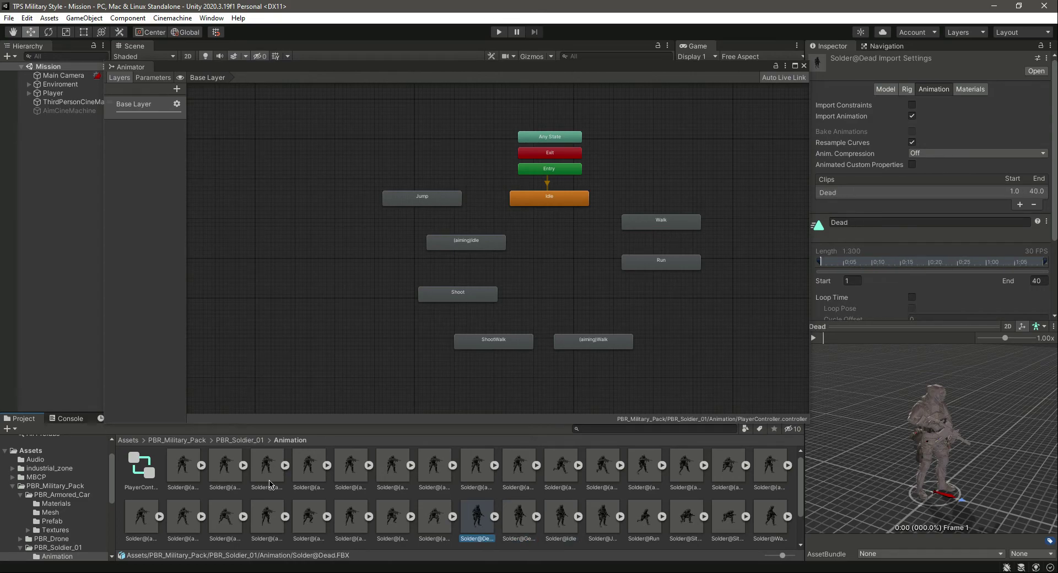
# Step: Preview the Dead clip and add it as a state below and well left of Shoot
pyautogui.click(818, 339)
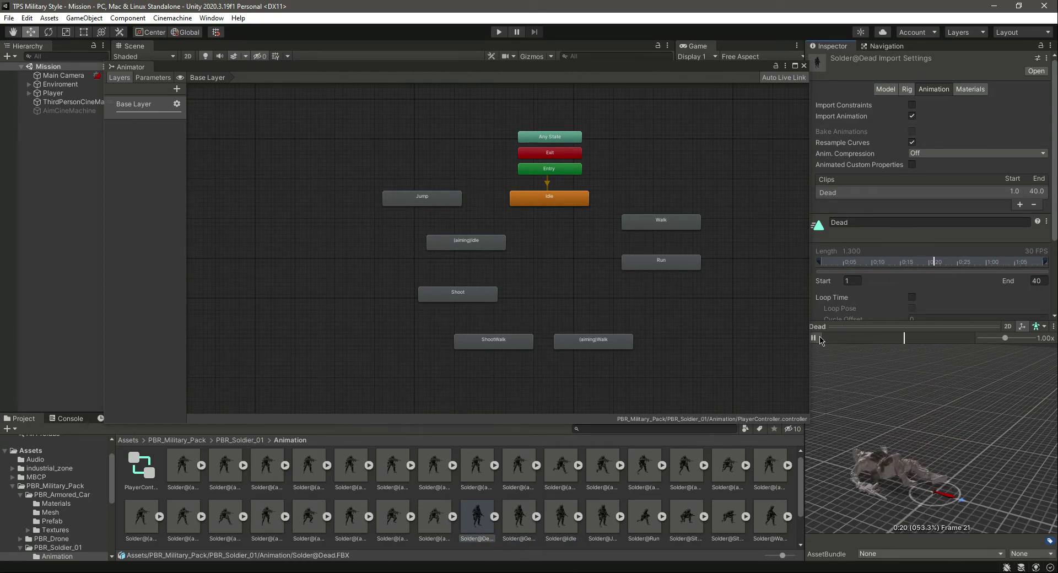
pyautogui.click(820, 339)
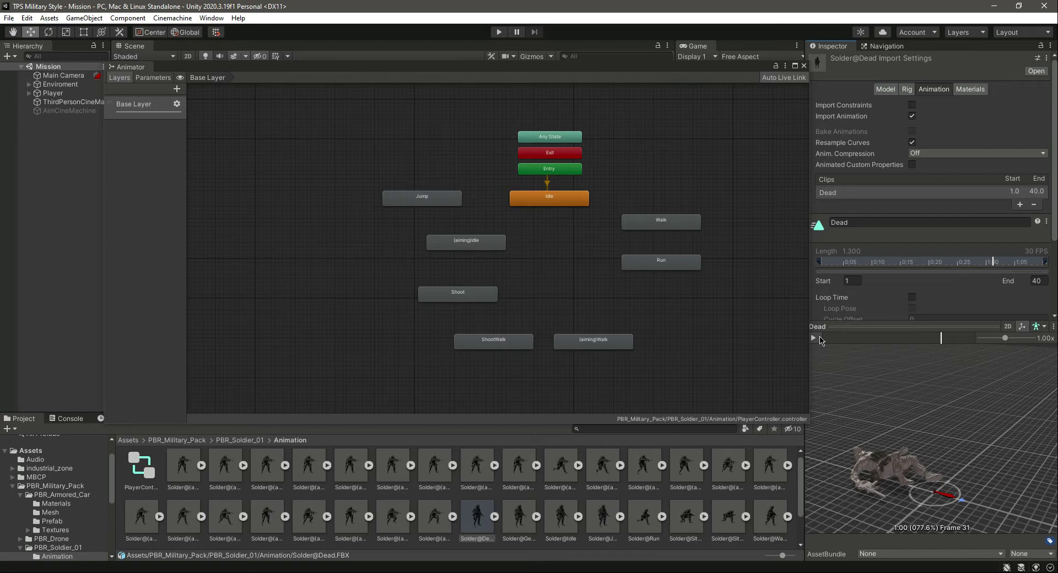
pyautogui.moveTo(476, 520); pyautogui.dragTo(282, 377)
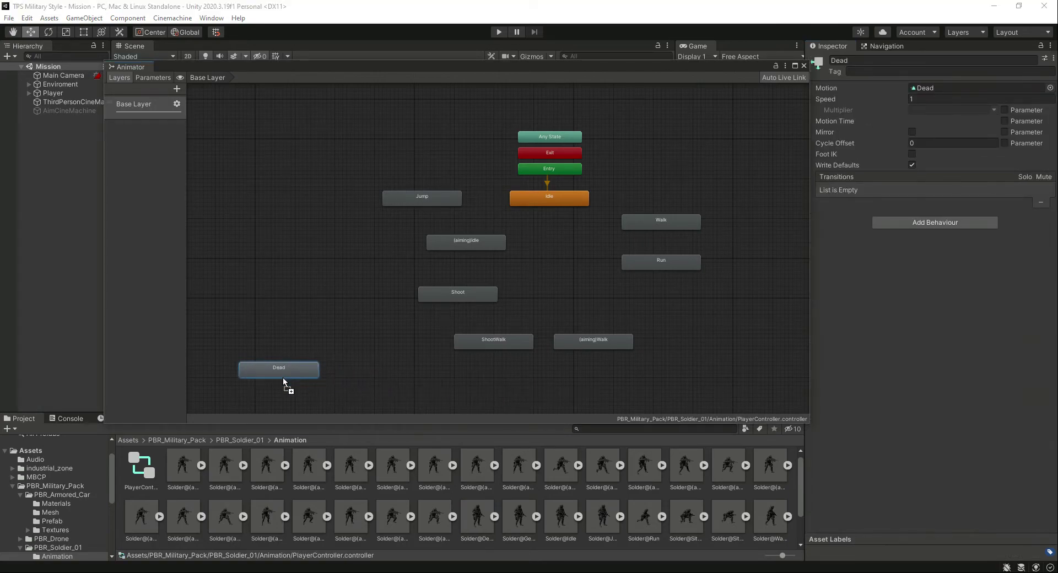
# Step: Browse the aiming clips from the start of the folder until the (aiming)Recharge clip is selected
pyautogui.click(184, 467)
pyautogui.press('Right')
pyautogui.press('Right')
pyautogui.press('Right')
pyautogui.press('Right')
pyautogui.press('Right')
pyautogui.press('Right')
pyautogui.press('Right')
pyautogui.press('Right')
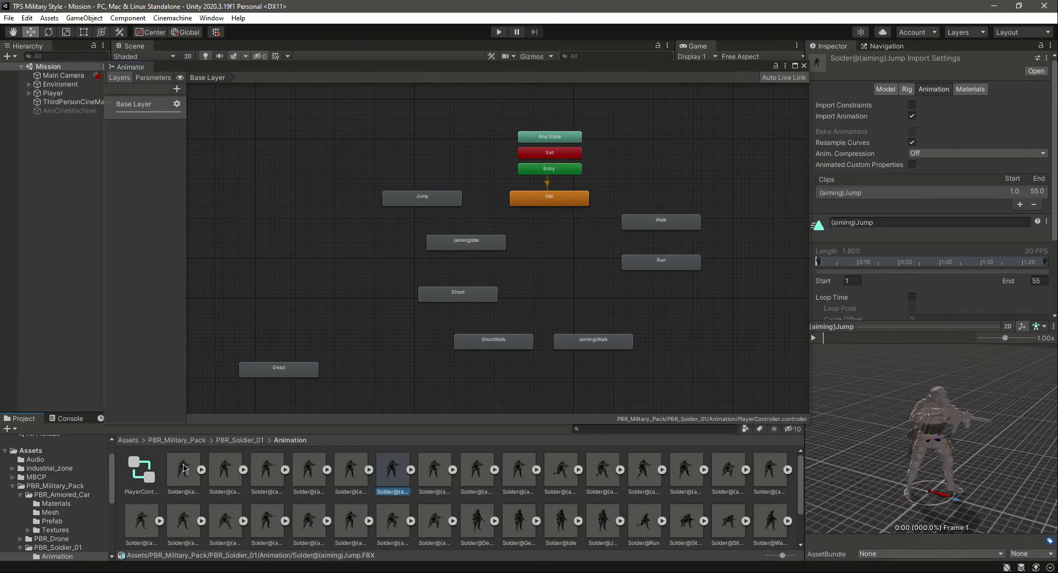
pyautogui.press('Left')
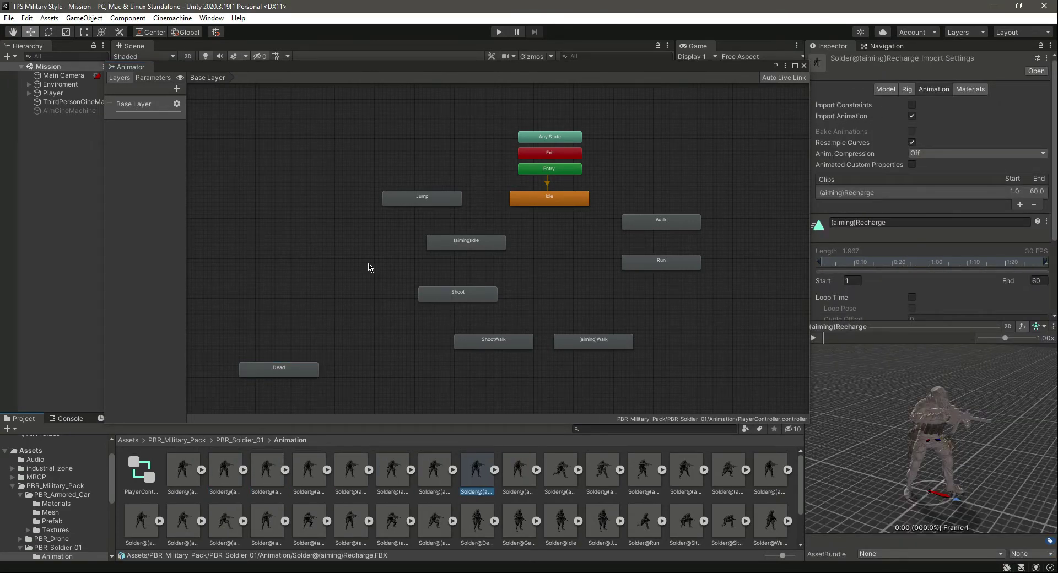
# Step: Preview the (aiming)Recharge clip and add it as a state below ShootWalk and (aiming)Walk
pyautogui.click(814, 339)
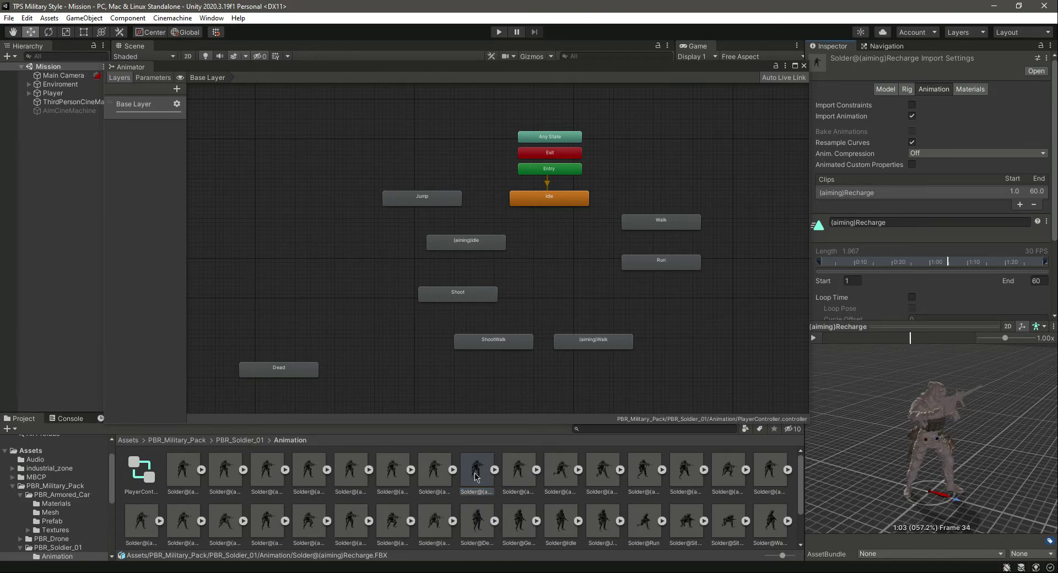
pyautogui.moveTo(476, 477); pyautogui.dragTo(568, 389)
pyautogui.moveTo(577, 312); pyautogui.dragTo(558, 398)
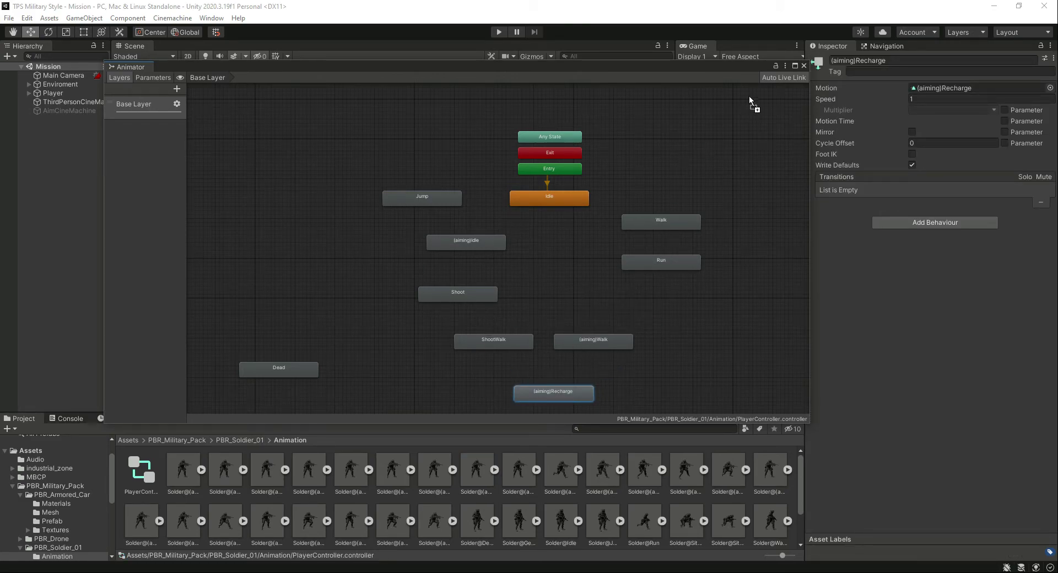
# Step: Maximize the Animator and spread out the graph, moving Walk, Run and (aiming)Walk further right and (aiming)Recharge further down
pyautogui.click(794, 64)
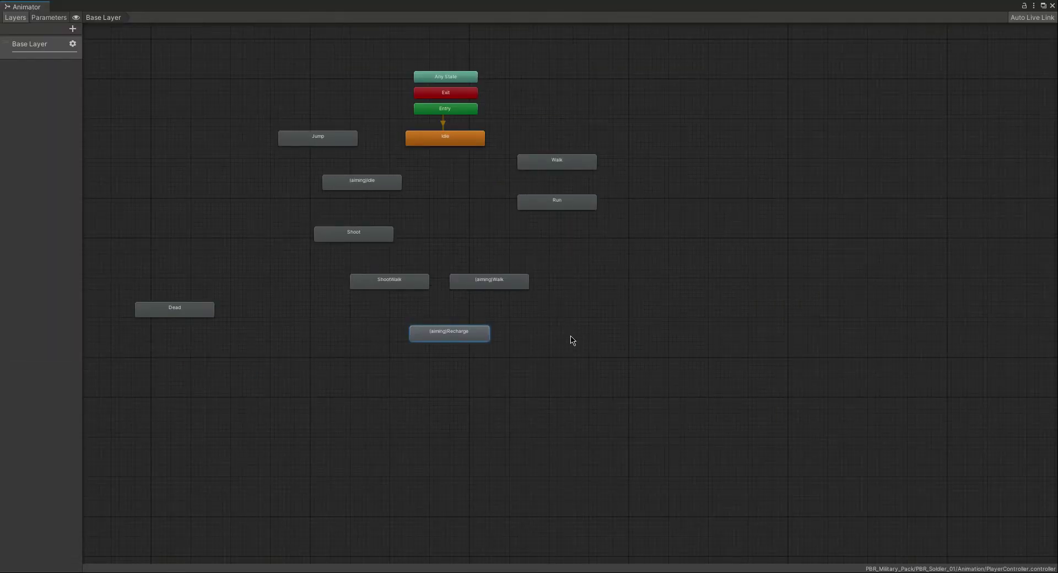
pyautogui.scroll(3, 264, 127)
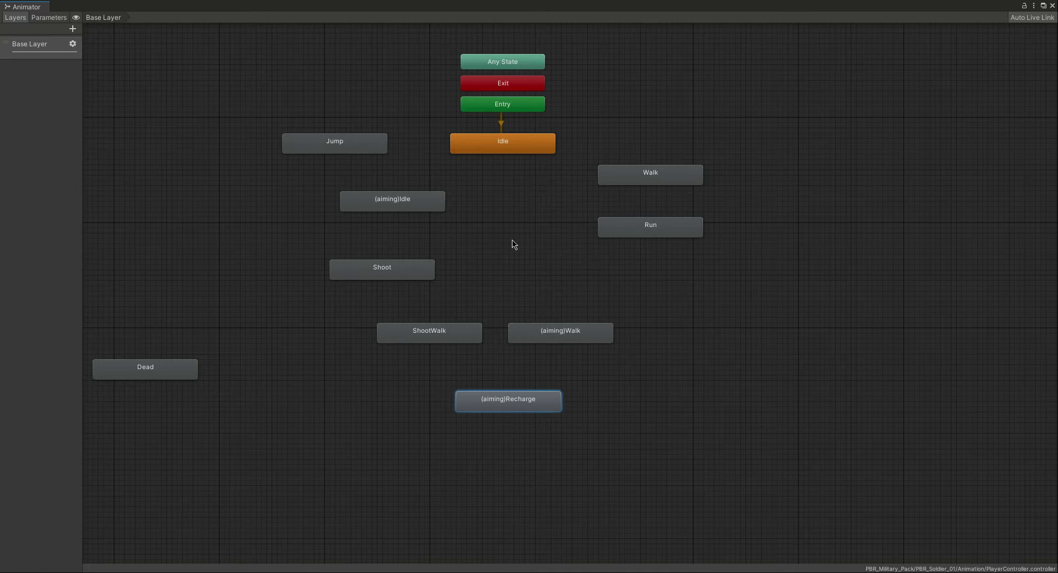
pyautogui.moveTo(650, 177); pyautogui.dragTo(786, 178)
pyautogui.moveTo(649, 236); pyautogui.dragTo(791, 262)
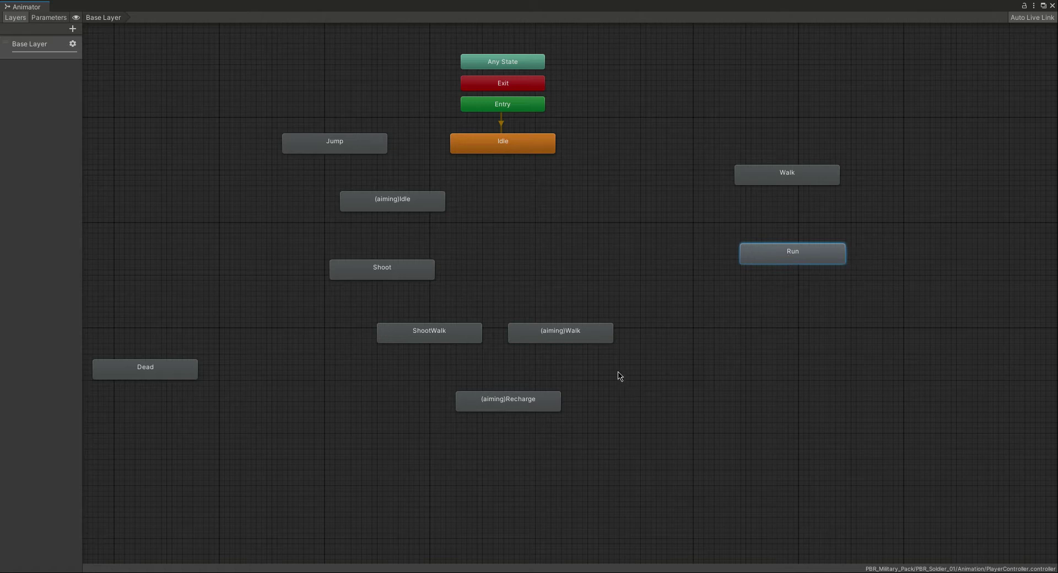
pyautogui.moveTo(584, 338); pyautogui.dragTo(693, 375)
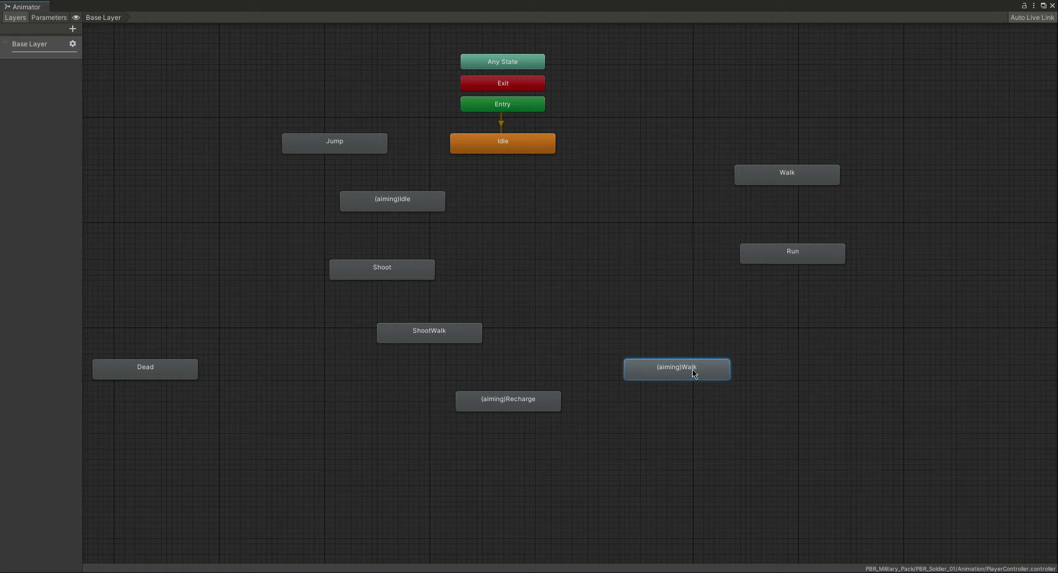
pyautogui.moveTo(532, 407); pyautogui.dragTo(537, 518)
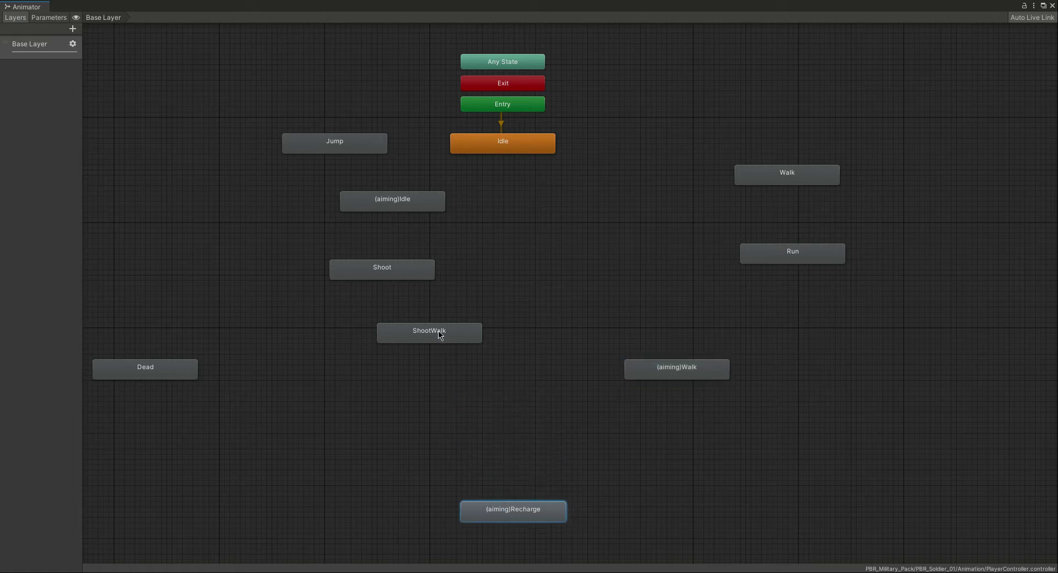
# Step: Place ShootWalk level with Dead beneath Idle, and space Jump, (aiming)Idle and Shoot vertically on the left of the graph
pyautogui.moveTo(441, 333); pyautogui.dragTo(511, 373)
pyautogui.moveTo(374, 272); pyautogui.dragTo(310, 287)
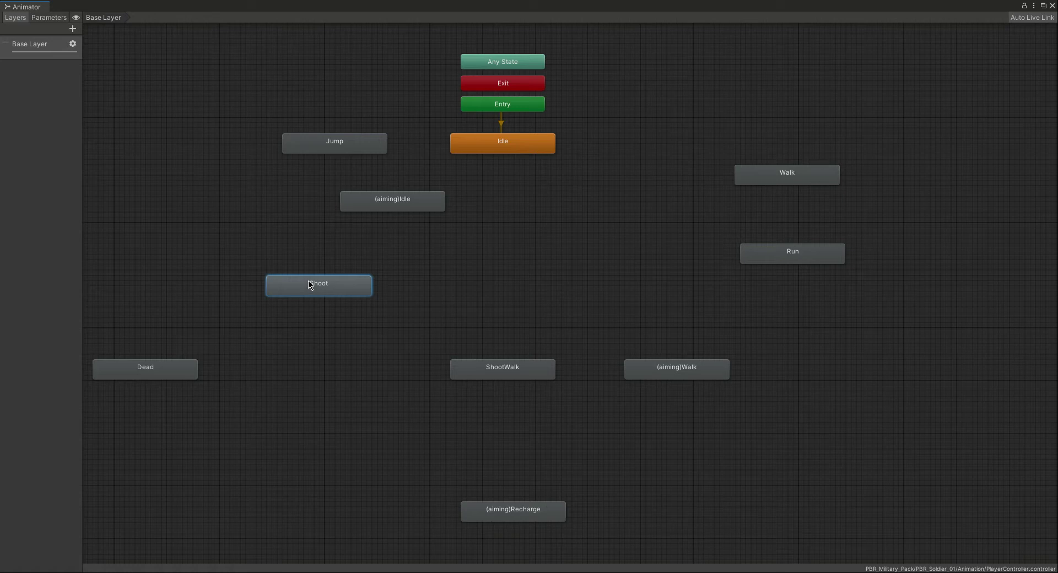
pyautogui.moveTo(414, 200); pyautogui.dragTo(320, 179)
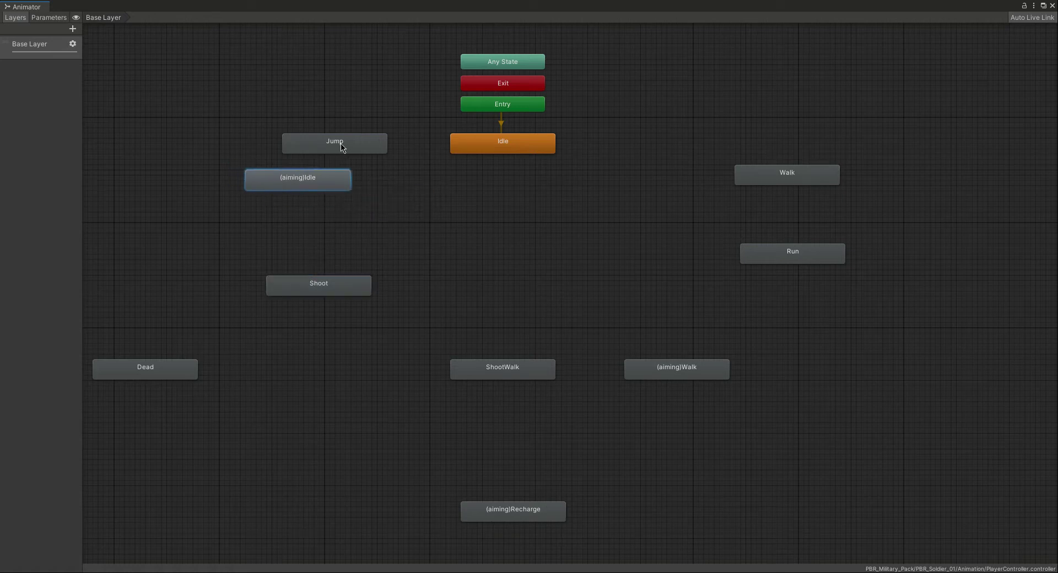
pyautogui.moveTo(341, 147); pyautogui.dragTo(271, 144)
pyautogui.moveTo(303, 190); pyautogui.dragTo(315, 230)
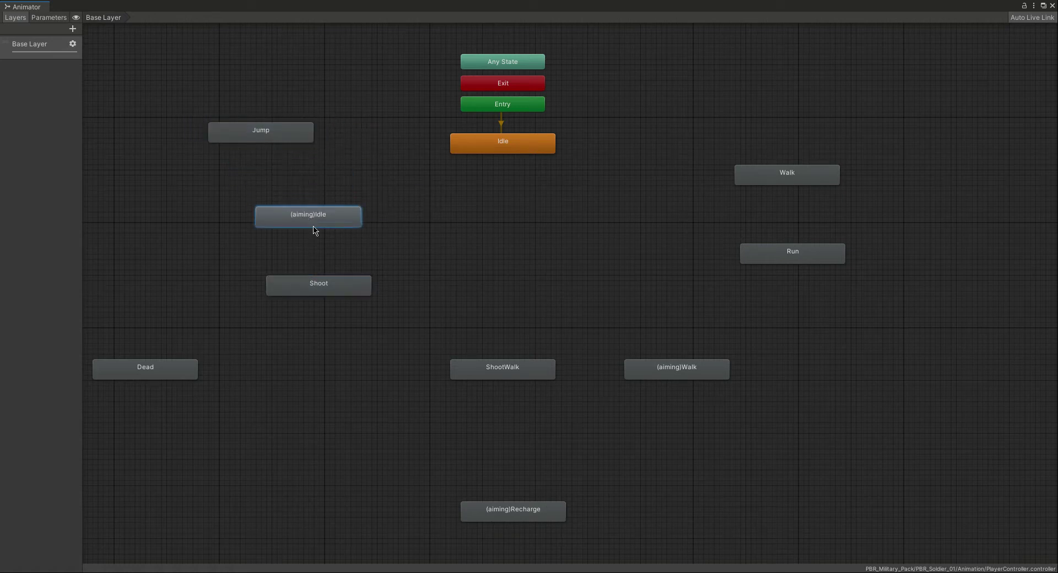
pyautogui.moveTo(318, 286); pyautogui.dragTo(303, 280)
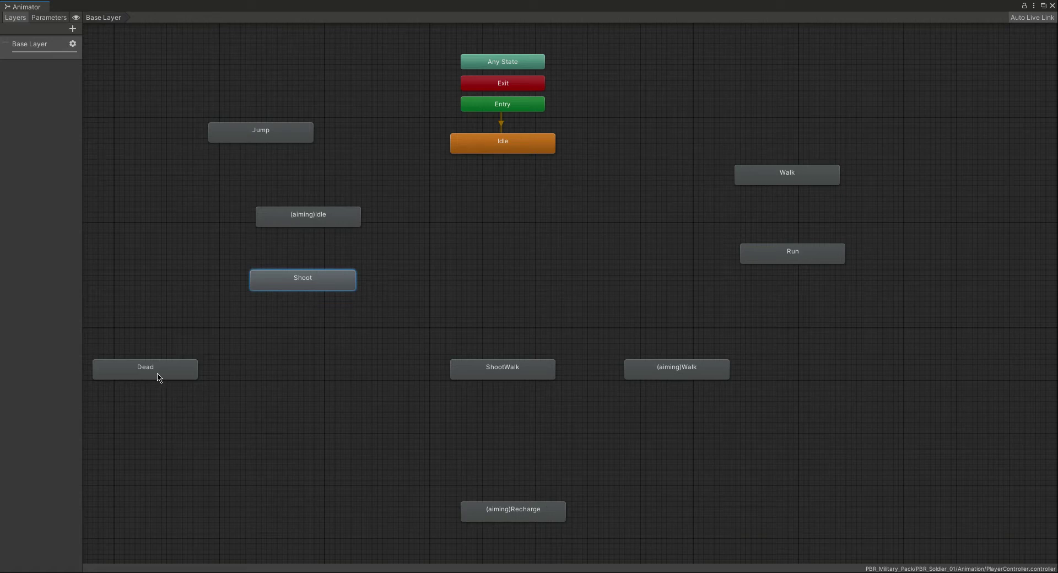
# Step: Move the Dead state lower and link Idle and Walk with transitions in both directions
pyautogui.moveTo(158, 377); pyautogui.dragTo(225, 447)
pyautogui.click(377, 451)
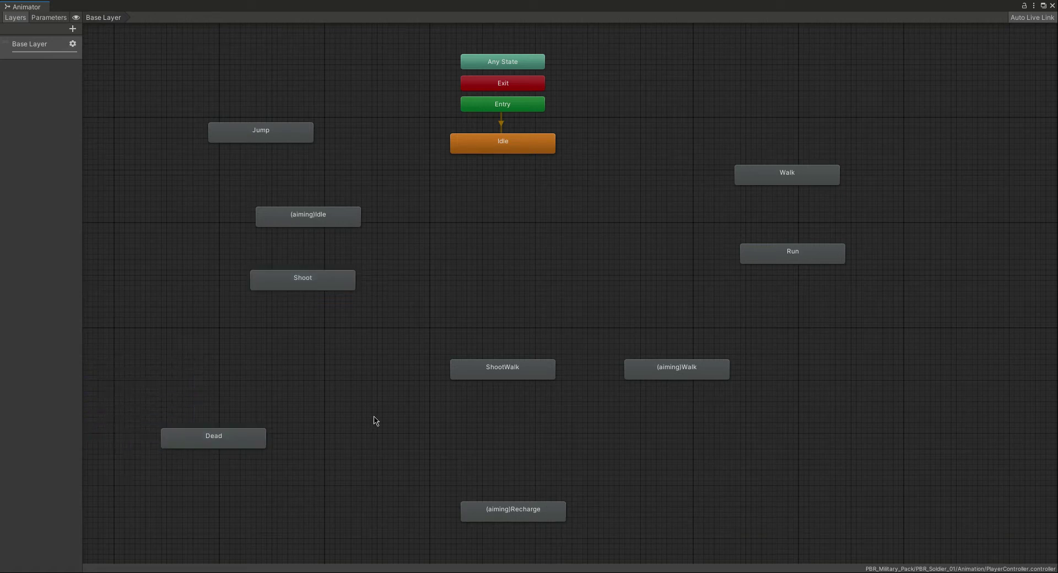
pyautogui.click(504, 152)
pyautogui.rightClick(503, 152)
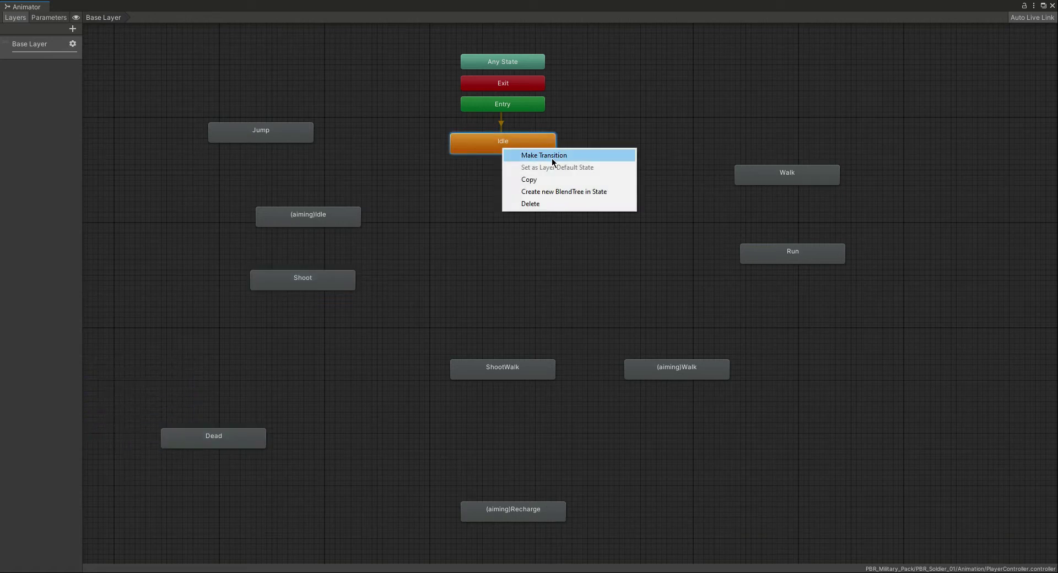
pyautogui.click(550, 156)
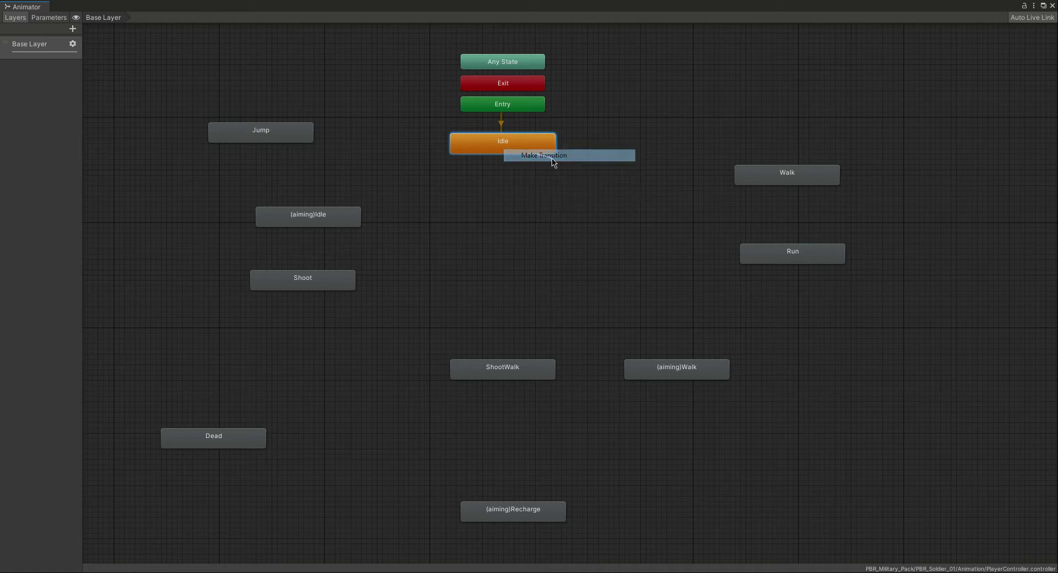
pyautogui.click(786, 179)
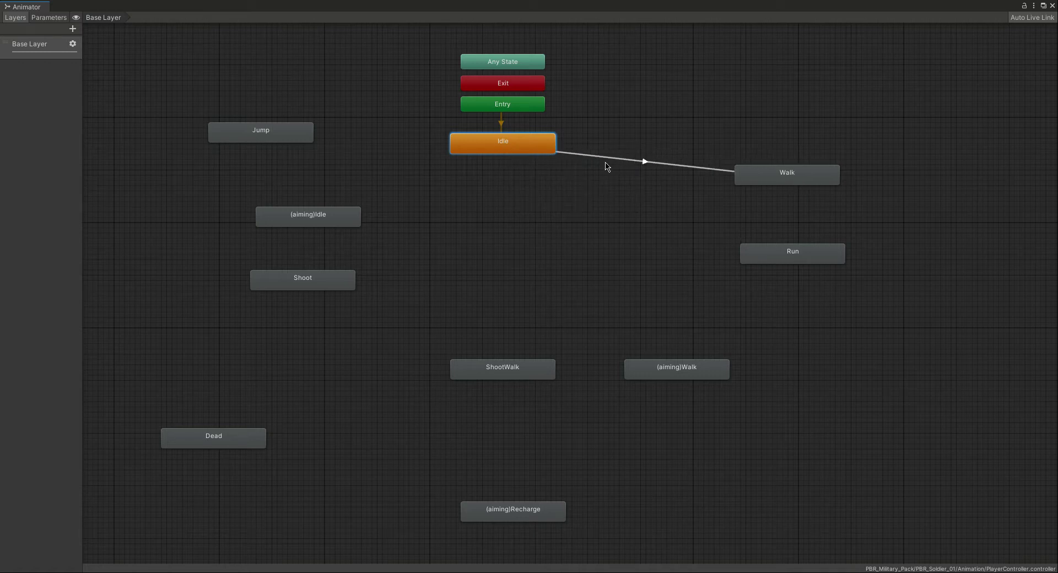
pyautogui.click(761, 175)
pyautogui.rightClick(759, 171)
pyautogui.click(801, 178)
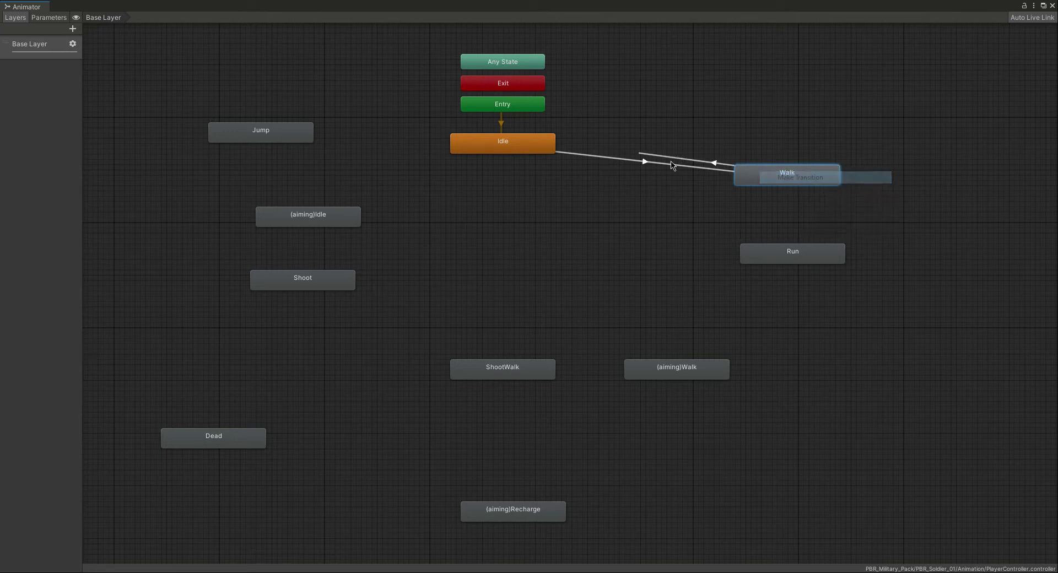
pyautogui.click(506, 146)
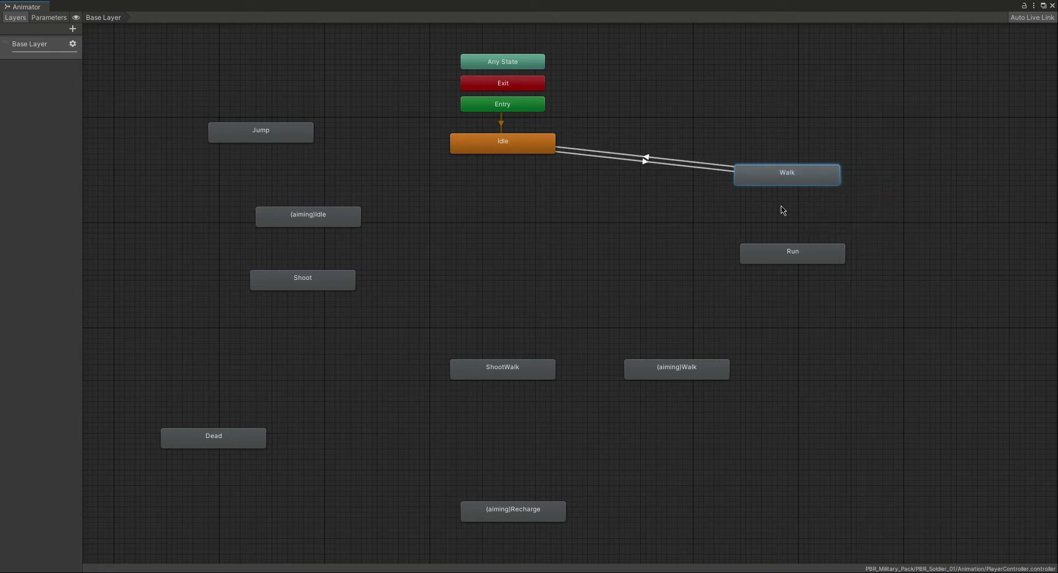
# Step: Link the Walk and Run states with transitions in both directions
pyautogui.rightClick(789, 184)
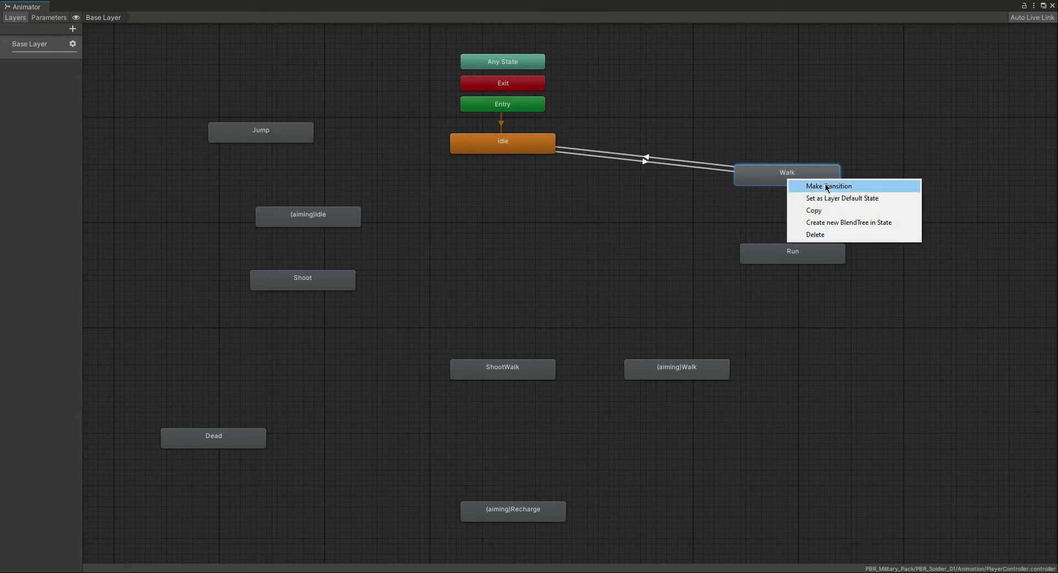
pyautogui.click(796, 185)
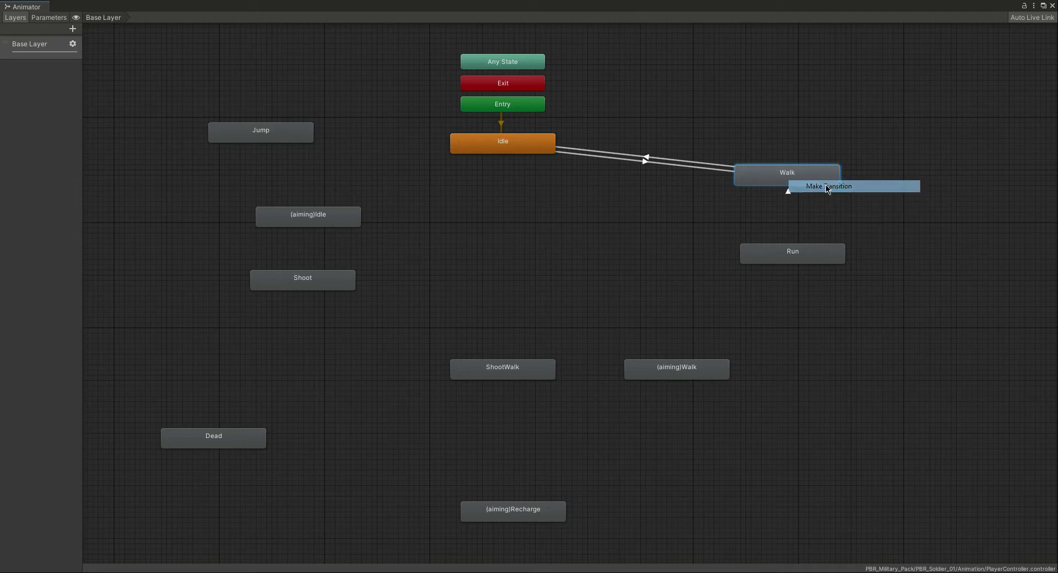
pyautogui.click(785, 261)
pyautogui.rightClick(814, 263)
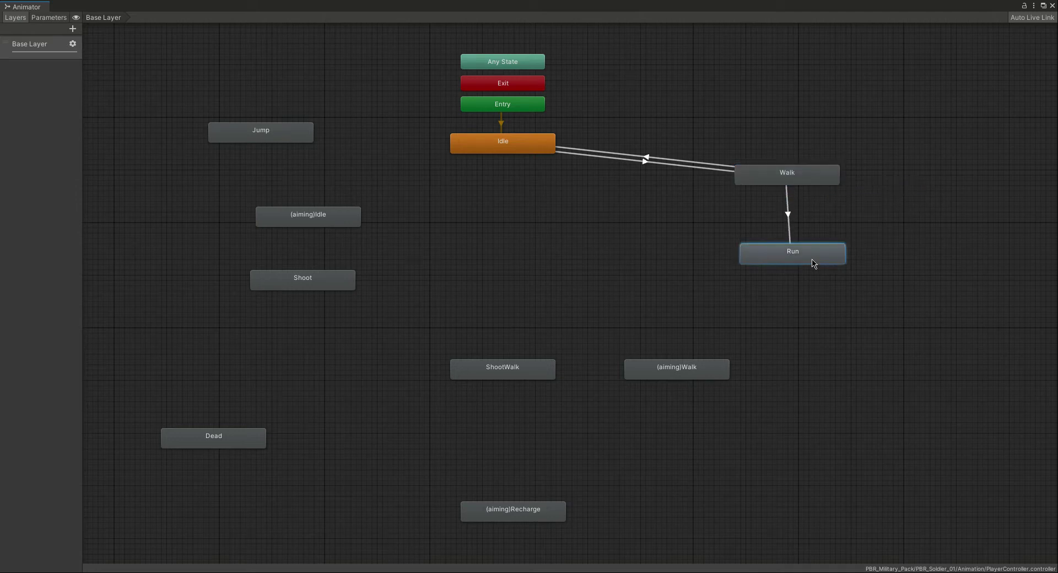
pyautogui.click(845, 268)
pyautogui.click(795, 176)
# Step: Link Idle and Run with transitions in both directions, and align Run directly beneath Walk with more space between them
pyautogui.click(508, 147)
pyautogui.rightClick(508, 148)
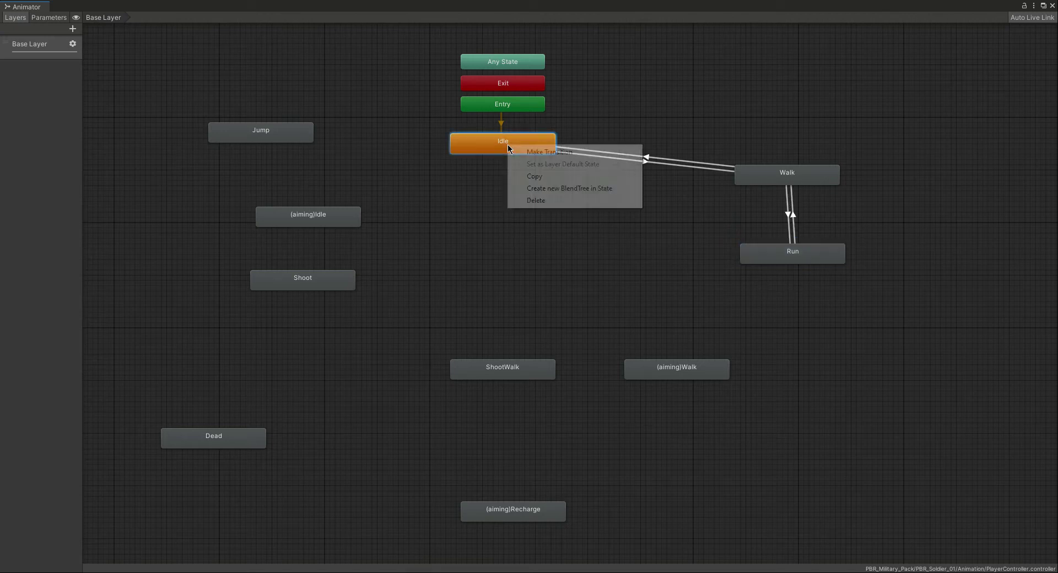
pyautogui.click(530, 155)
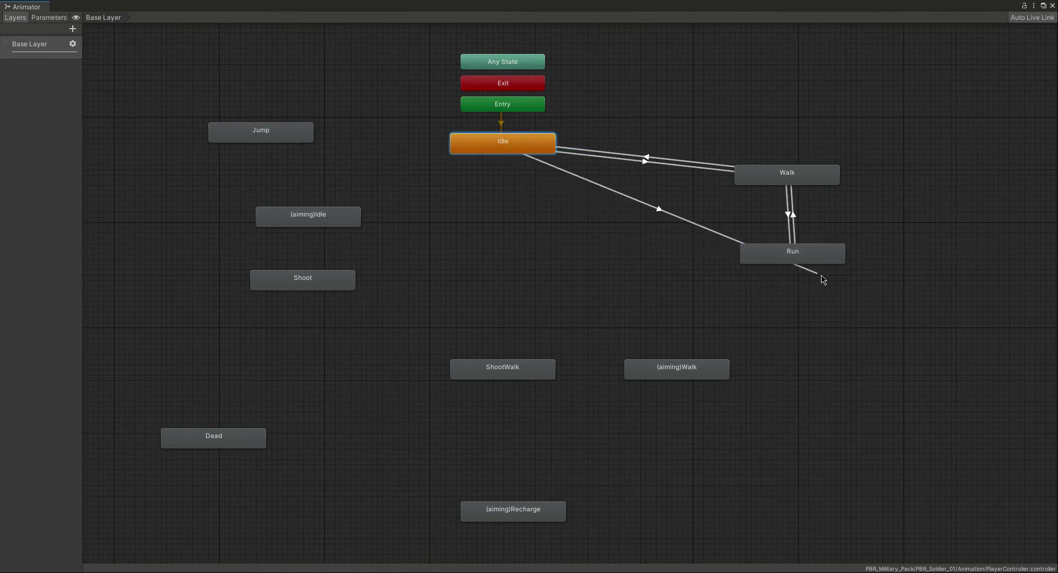
pyautogui.click(769, 266)
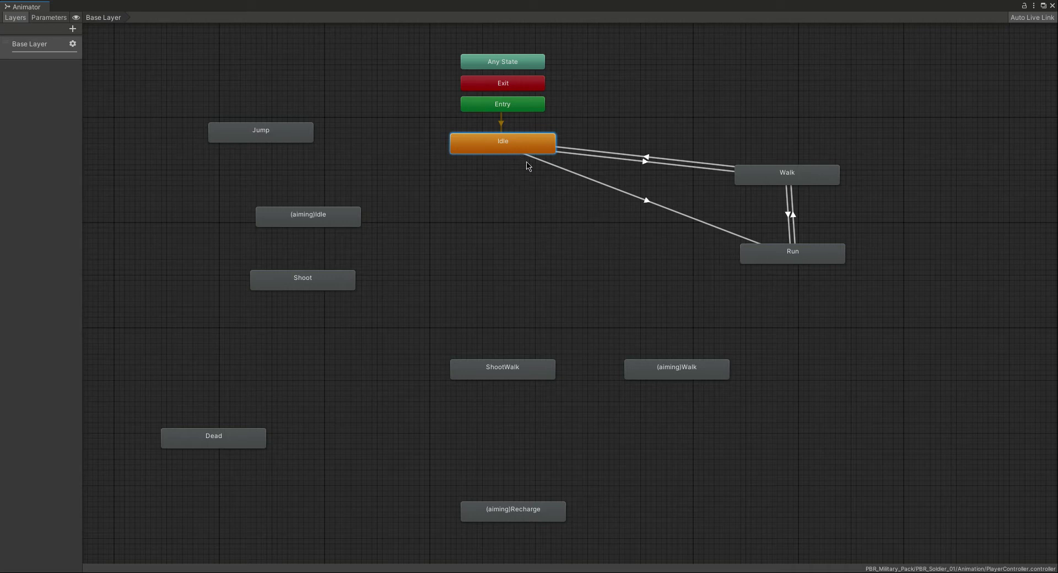
pyautogui.click(791, 256)
pyautogui.rightClick(791, 257)
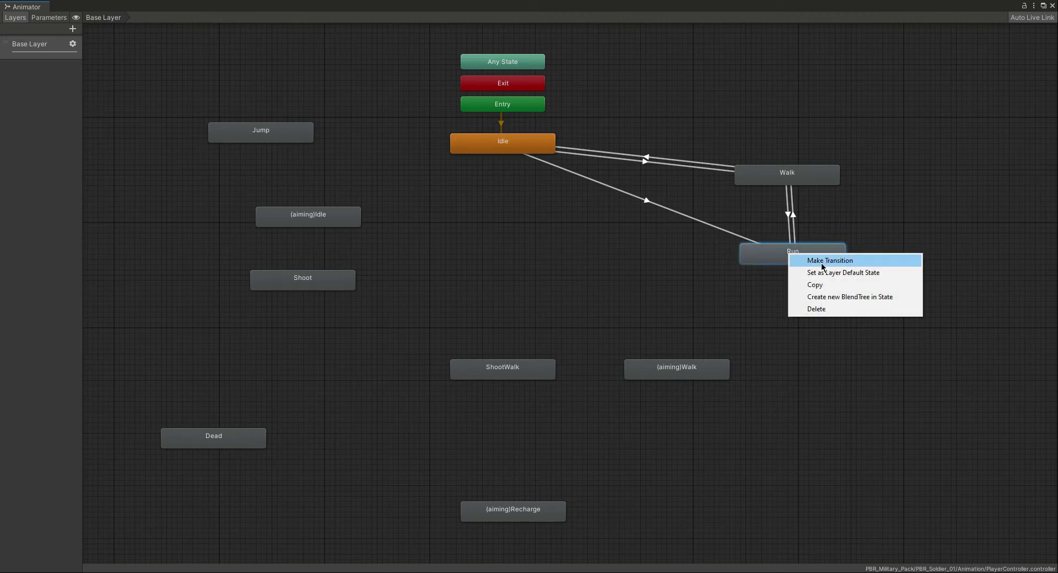
pyautogui.click(823, 261)
pyautogui.click(503, 153)
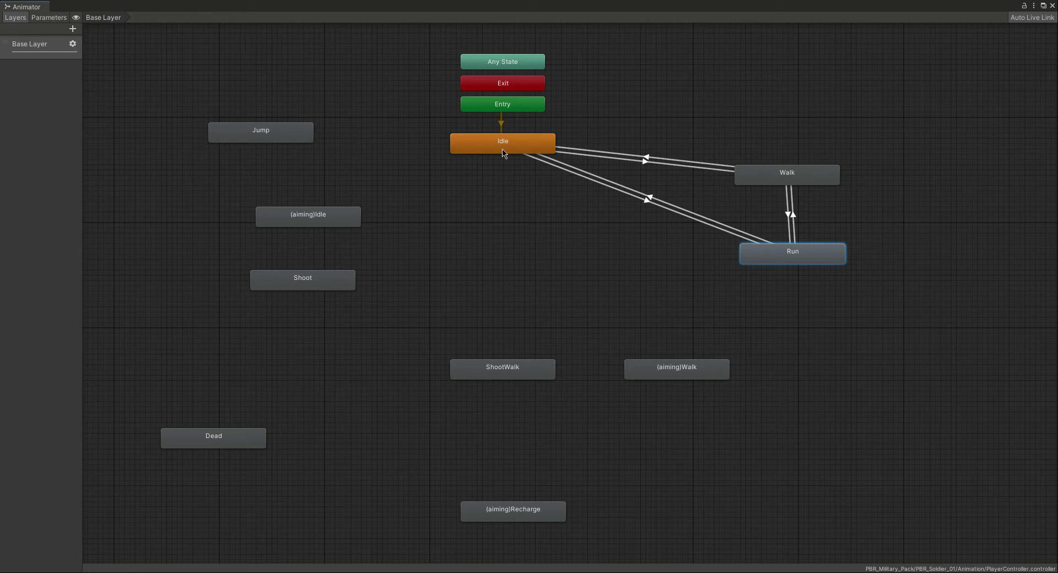
pyautogui.moveTo(821, 262)
pyautogui.mouseDown()
pyautogui.moveTo(805, 279)
pyautogui.moveTo(815, 278)
pyautogui.mouseUp()
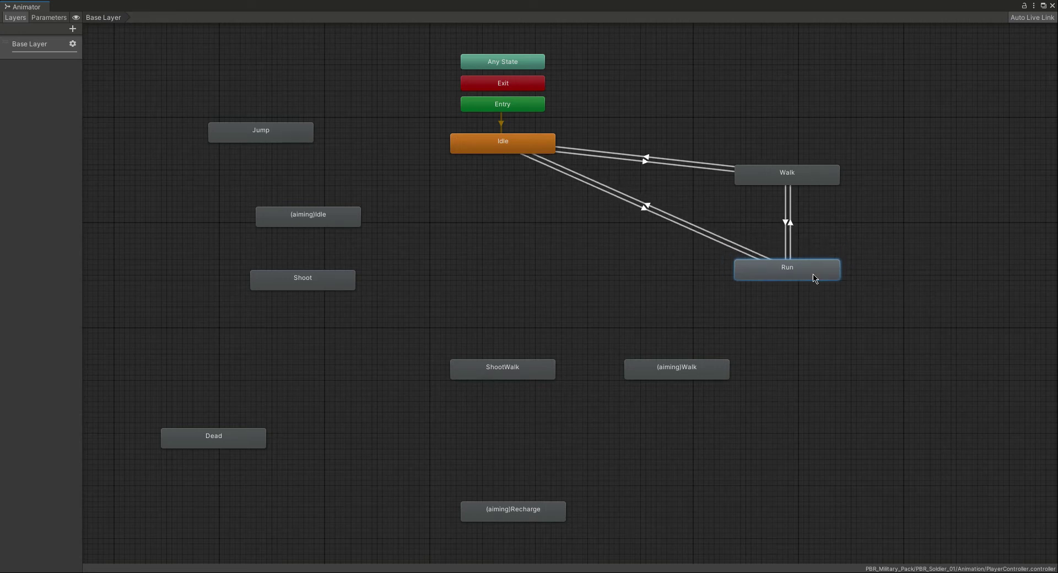
pyautogui.moveTo(798, 186); pyautogui.dragTo(797, 181)
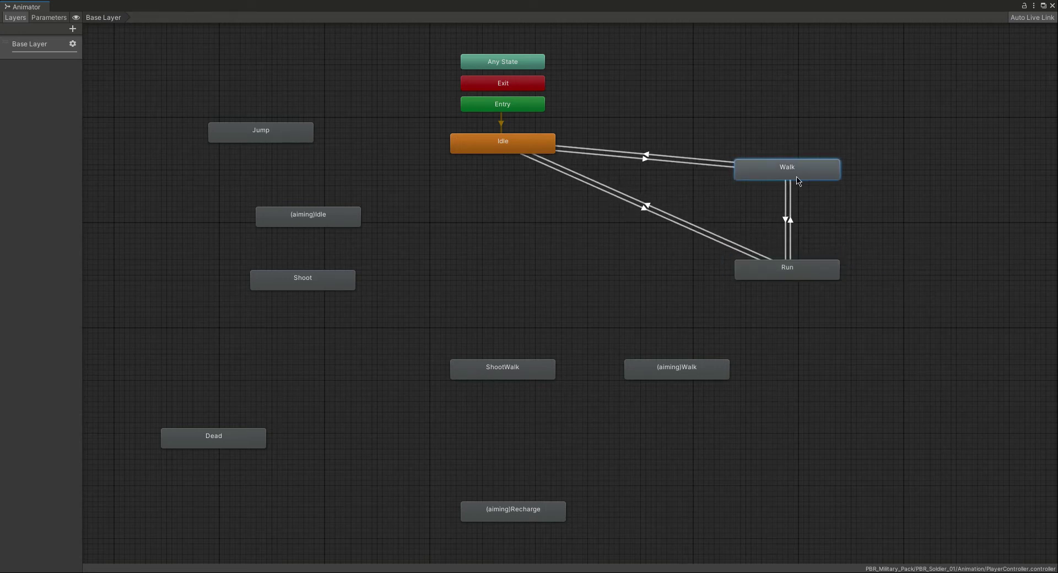
# Step: Create transitions from Idle to Jump and from Jump back to Idle
pyautogui.click(490, 150)
pyautogui.rightClick(490, 150)
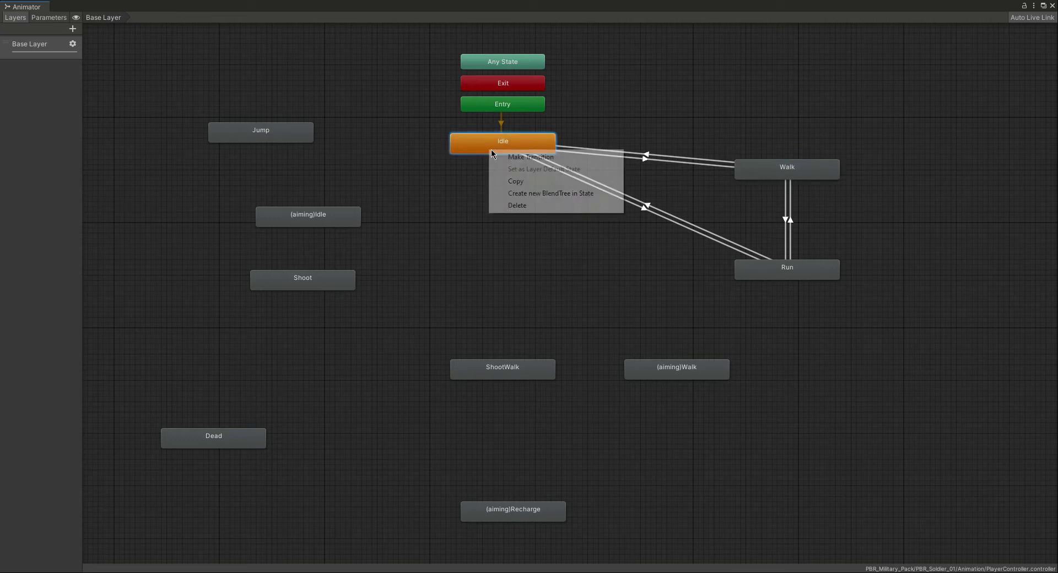
pyautogui.click(528, 157)
pyautogui.click(282, 140)
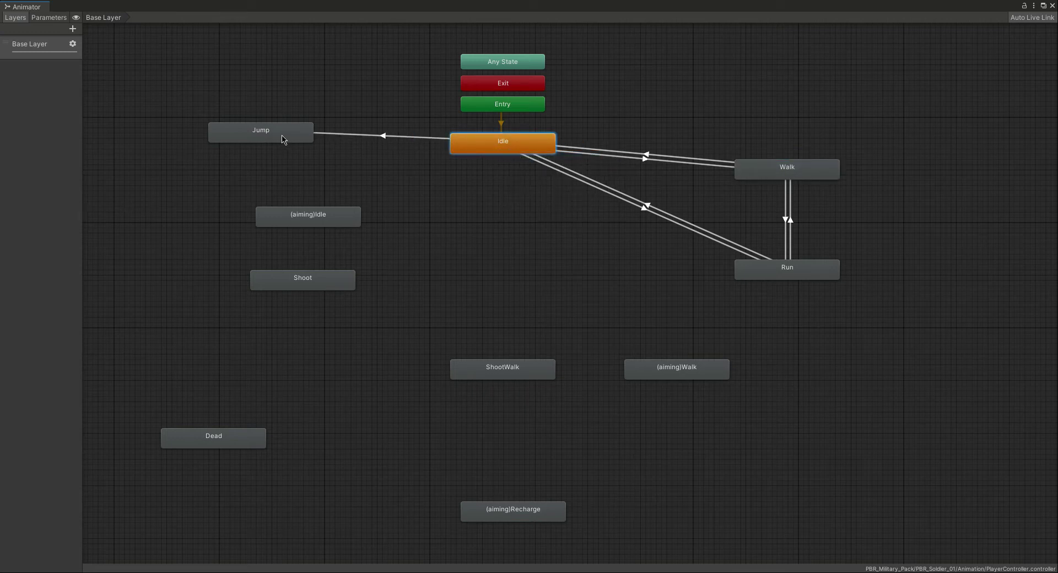
pyautogui.click(282, 139)
pyautogui.rightClick(284, 136)
pyautogui.click(300, 142)
pyautogui.click(484, 153)
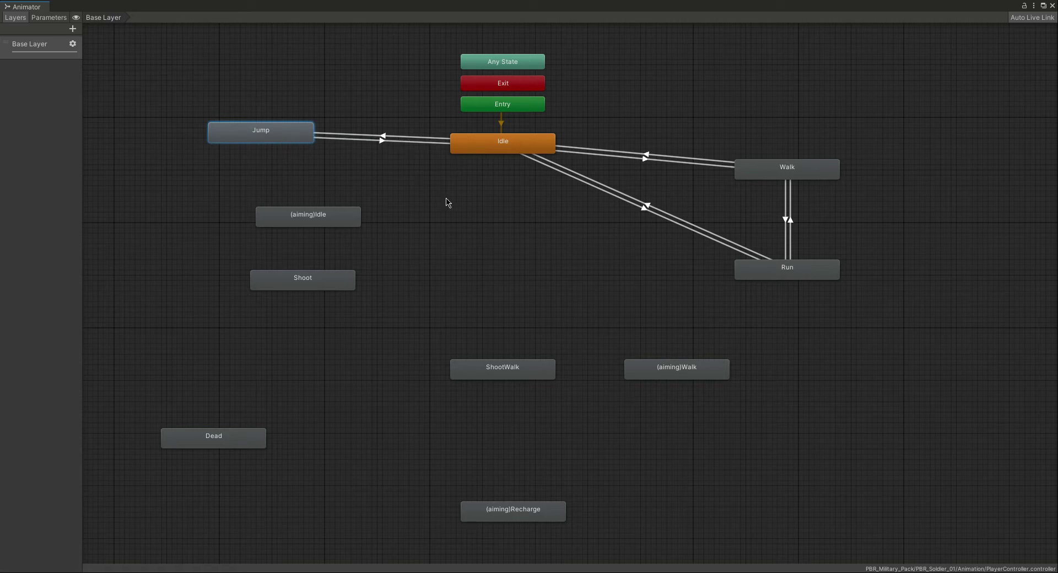
# Step: Spread the graph downward by lowering Shoot, ShootWalk, (aiming)Walk, (aiming)Recharge and Dead, with Walk level with (aiming)Idle and Run level with Shoot
pyautogui.moveTo(331, 280); pyautogui.dragTo(342, 319)
pyautogui.moveTo(505, 362); pyautogui.dragTo(495, 431)
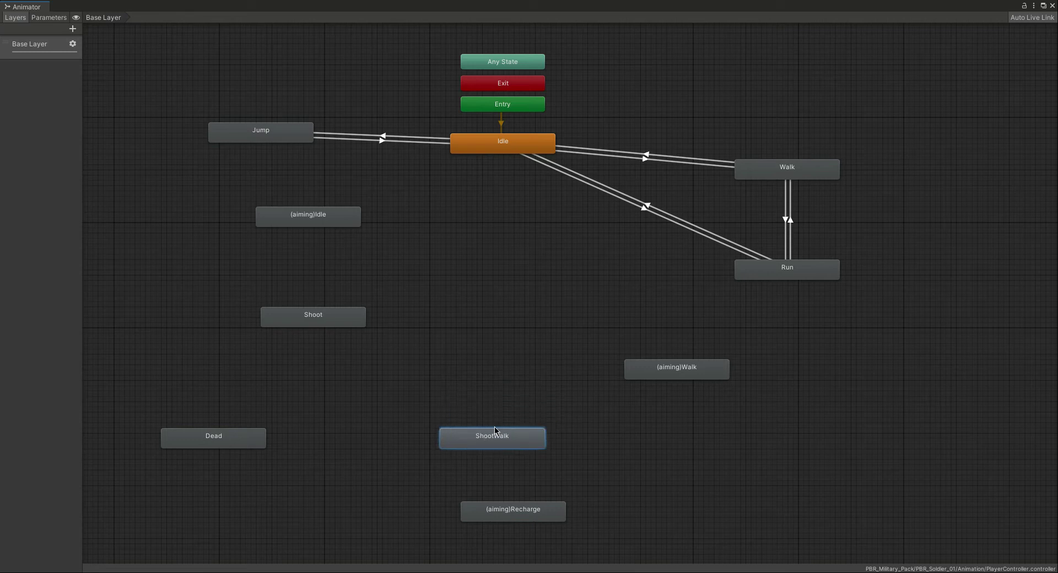
pyautogui.moveTo(697, 367); pyautogui.dragTo(708, 436)
pyautogui.moveTo(539, 512); pyautogui.dragTo(597, 541)
pyautogui.moveTo(199, 443); pyautogui.dragTo(183, 527)
pyautogui.moveTo(798, 279); pyautogui.dragTo(803, 326)
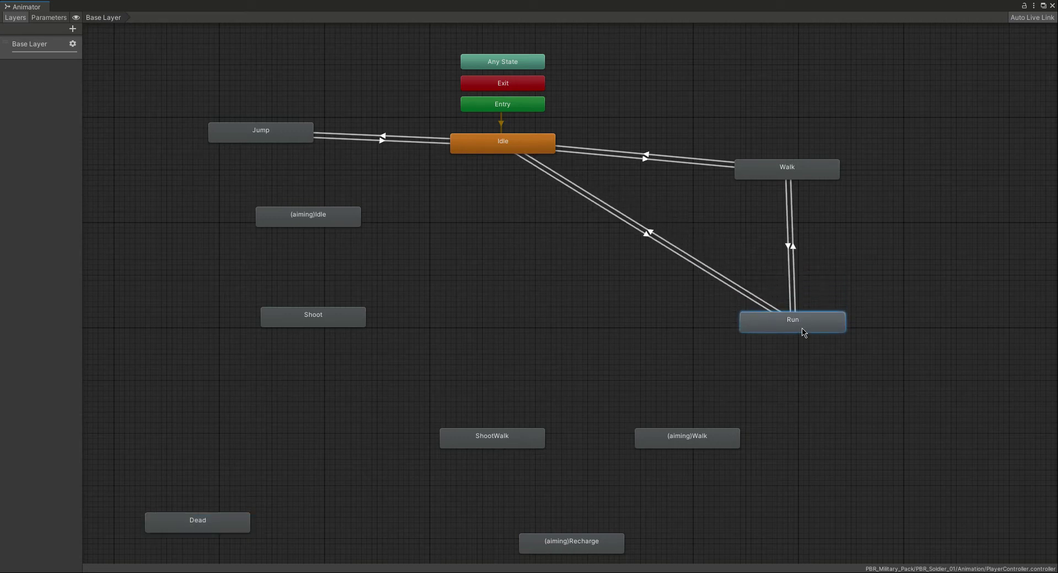
pyautogui.moveTo(800, 175); pyautogui.dragTo(799, 215)
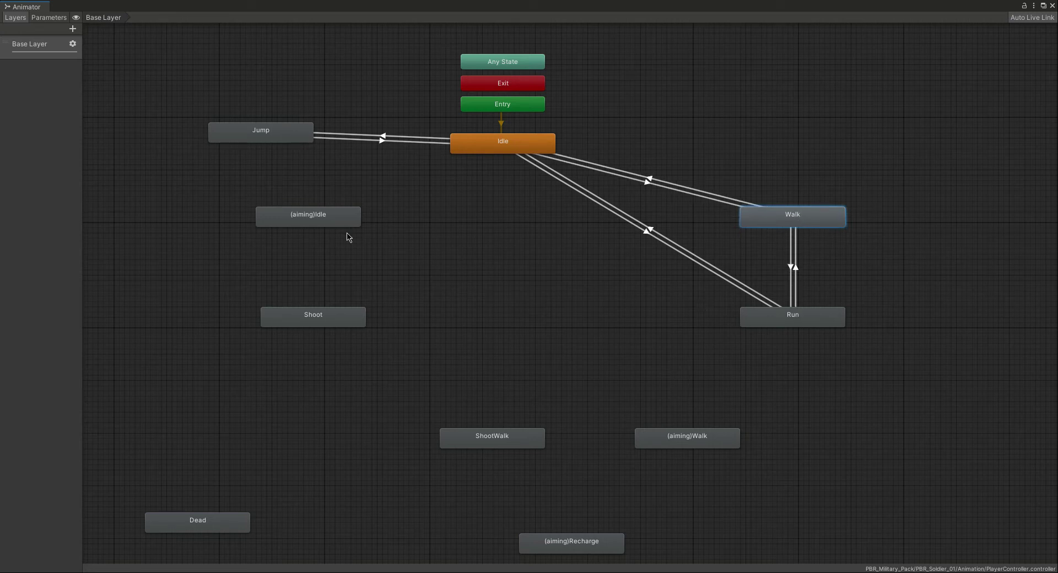
# Step: Create transitions from Walk to (aiming)Idle and from (aiming)Idle back to Walk
pyautogui.rightClick(789, 224)
pyautogui.click(812, 228)
pyautogui.click(317, 222)
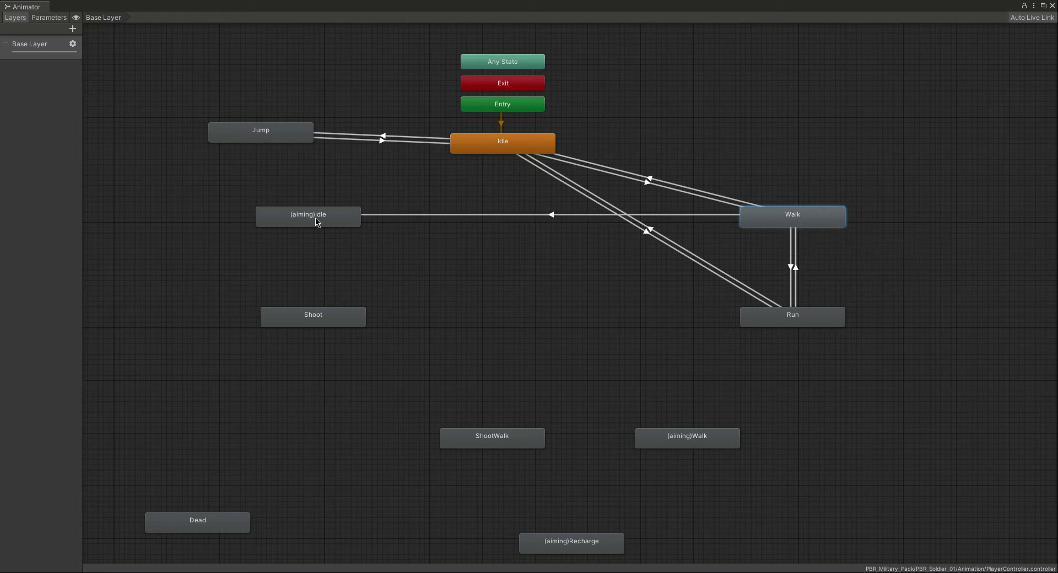
pyautogui.click(317, 222)
pyautogui.rightClick(333, 224)
pyautogui.click(355, 229)
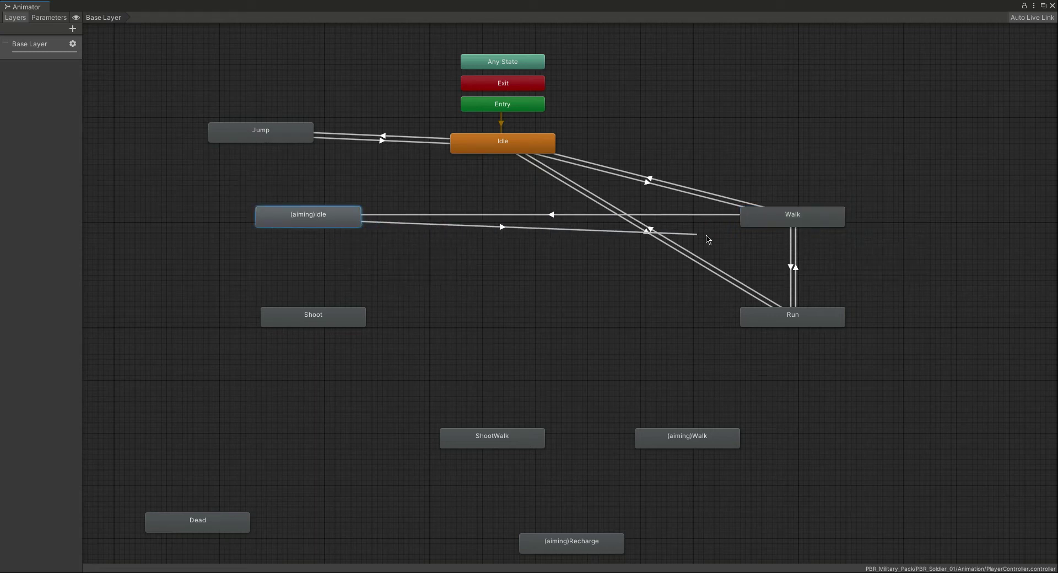
pyautogui.click(815, 228)
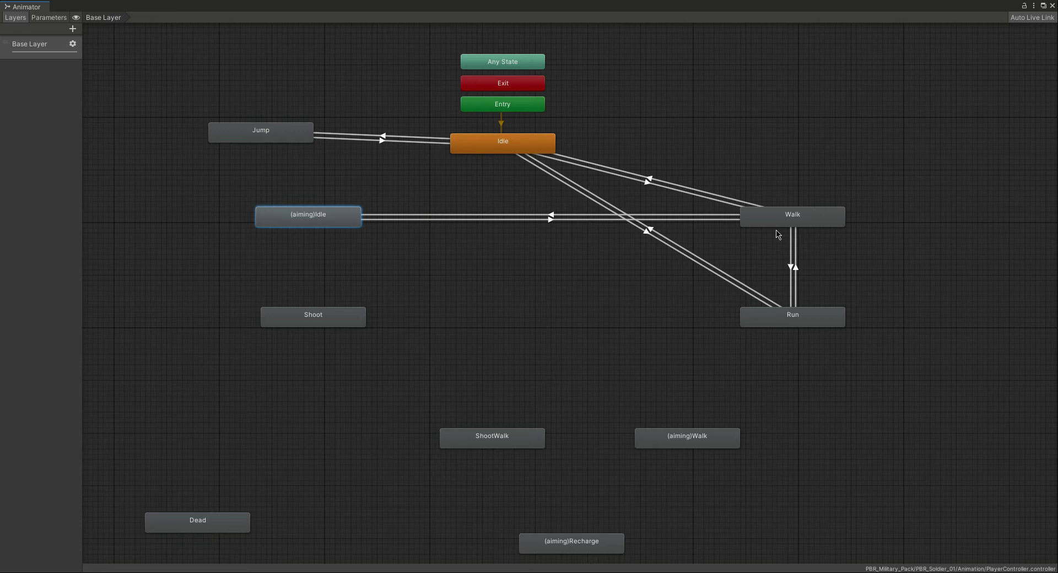
# Step: Link (aiming)Idle and (aiming)Walk with transitions in both directions
pyautogui.rightClick(321, 217)
pyautogui.click(340, 221)
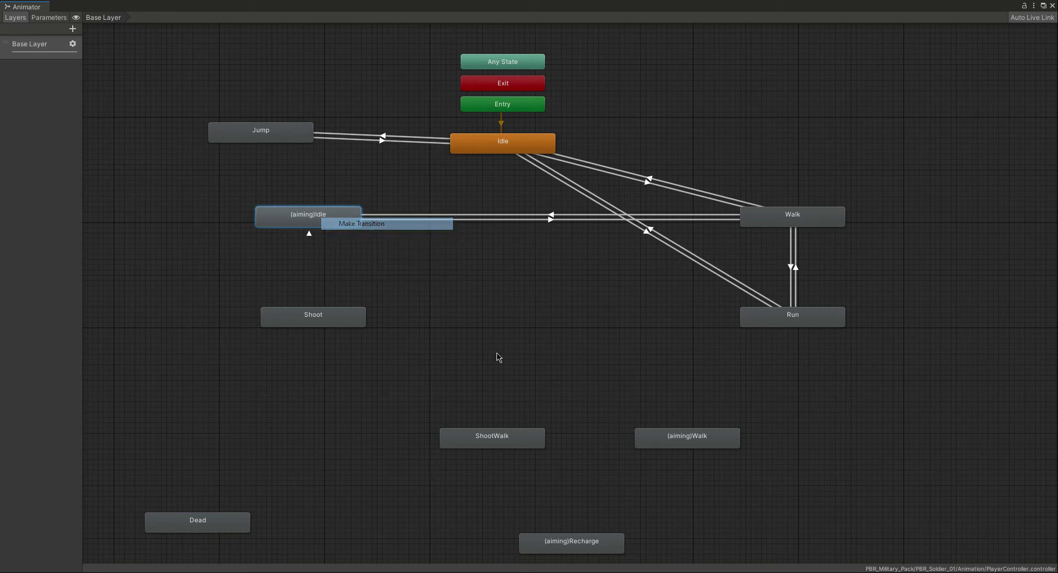
pyautogui.click(707, 444)
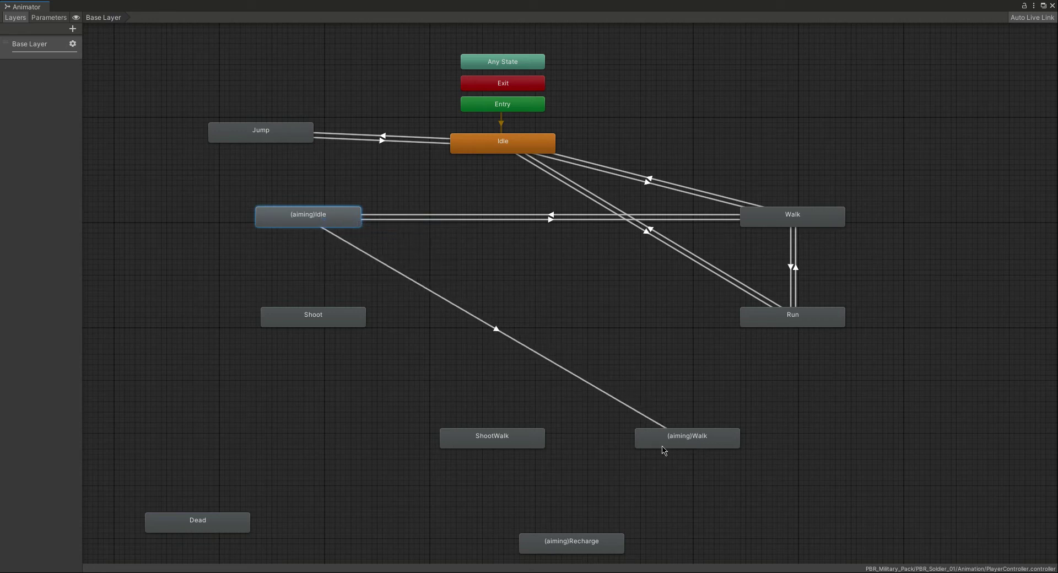
pyautogui.click(704, 438)
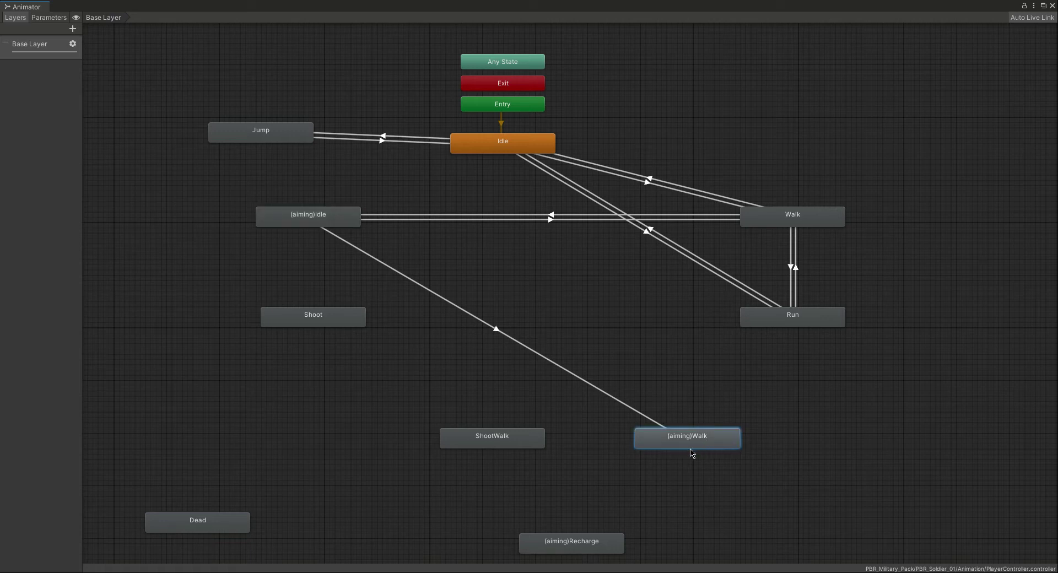
pyautogui.rightClick(691, 452)
pyautogui.moveTo(711, 458)
pyautogui.click(672, 439)
pyautogui.rightClick(673, 439)
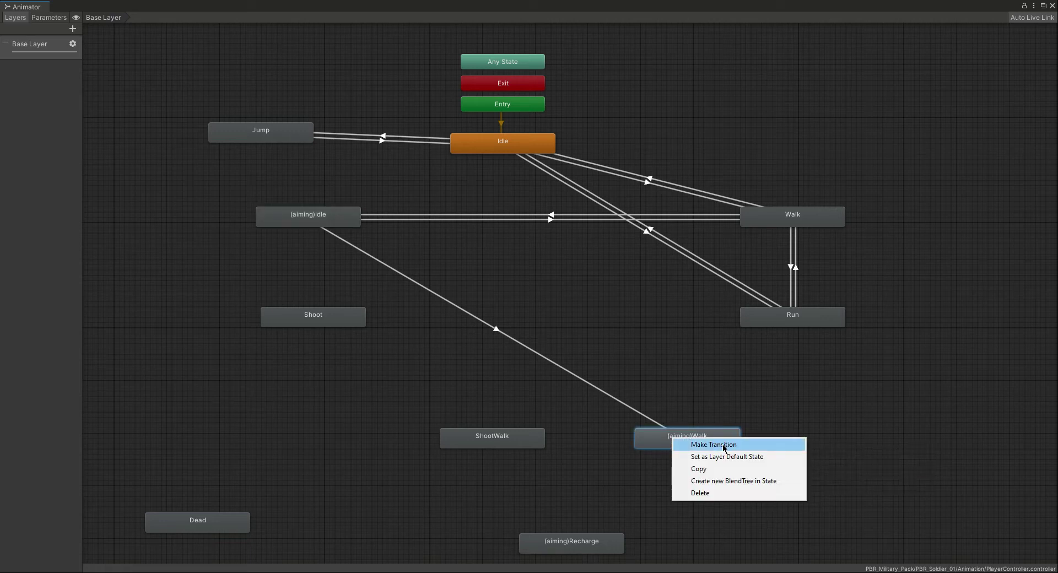
pyautogui.click(688, 443)
pyautogui.click(306, 219)
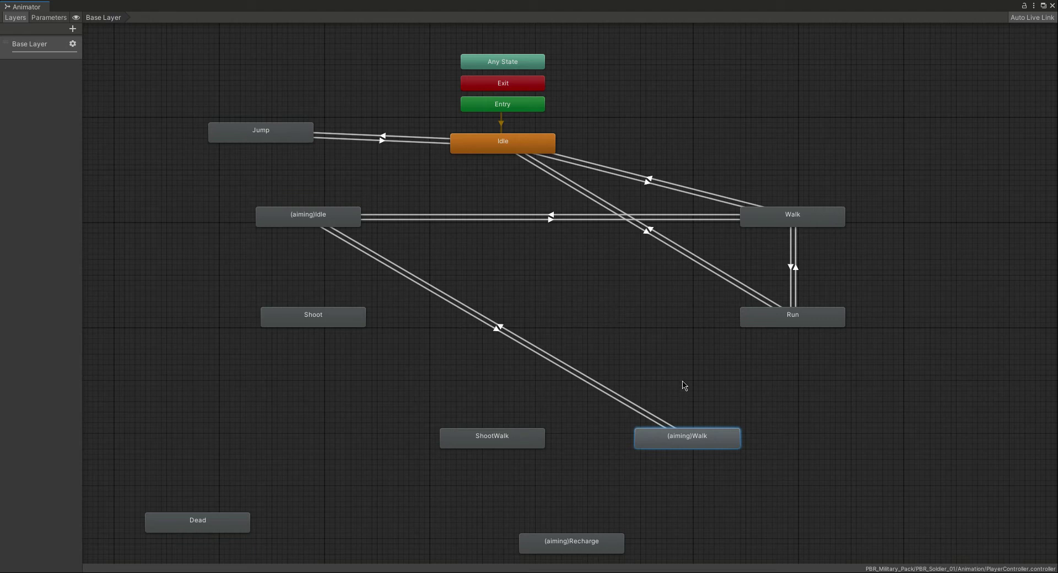
# Step: Create transitions from Jump to Walk and from Walk back to Jump
pyautogui.rightClick(279, 137)
pyautogui.click(304, 143)
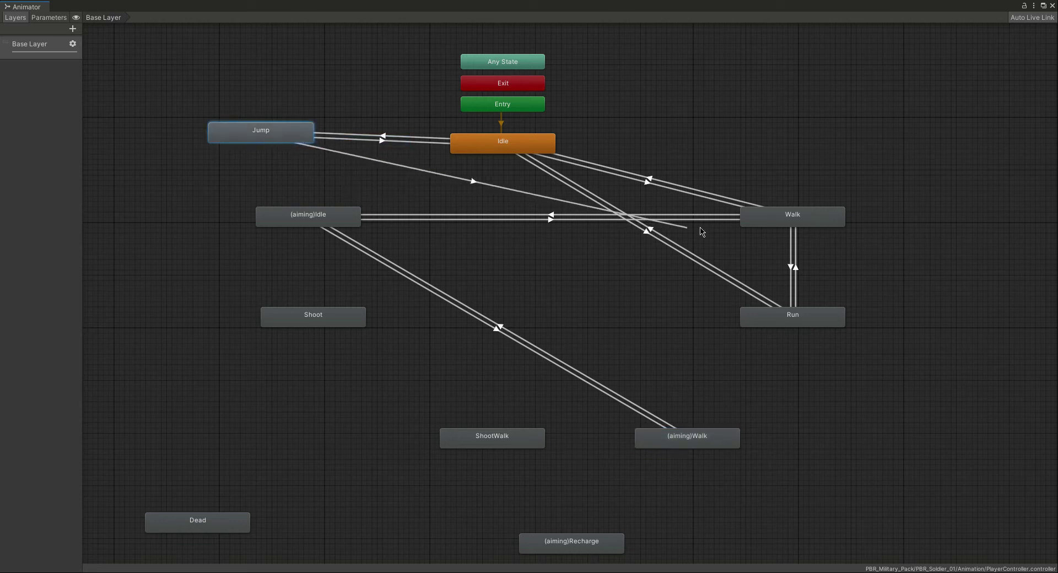
pyautogui.click(784, 219)
pyautogui.rightClick(766, 223)
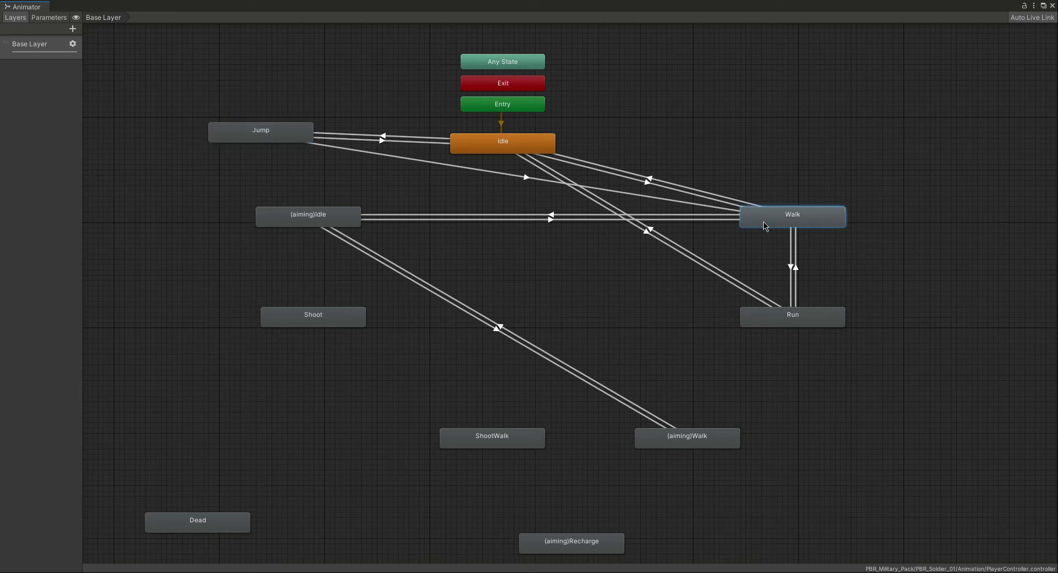
pyautogui.click(795, 229)
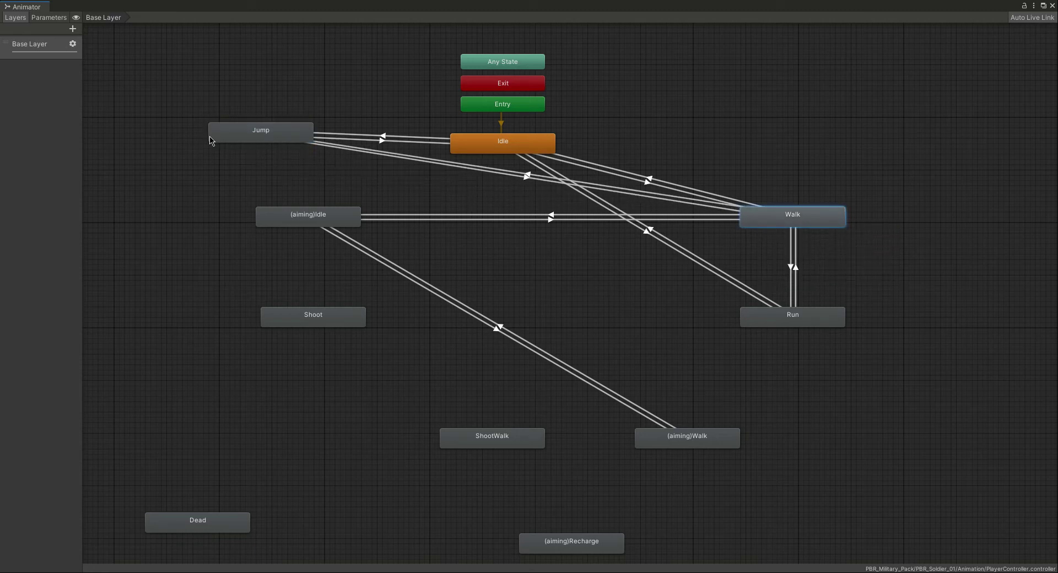
pyautogui.click(236, 133)
# Step: Rearrange the graph by lowering Jump, Walk and Run slightly and shifting (aiming)Idle and Shoot down and left under Jump
pyautogui.moveTo(248, 139); pyautogui.dragTo(247, 156)
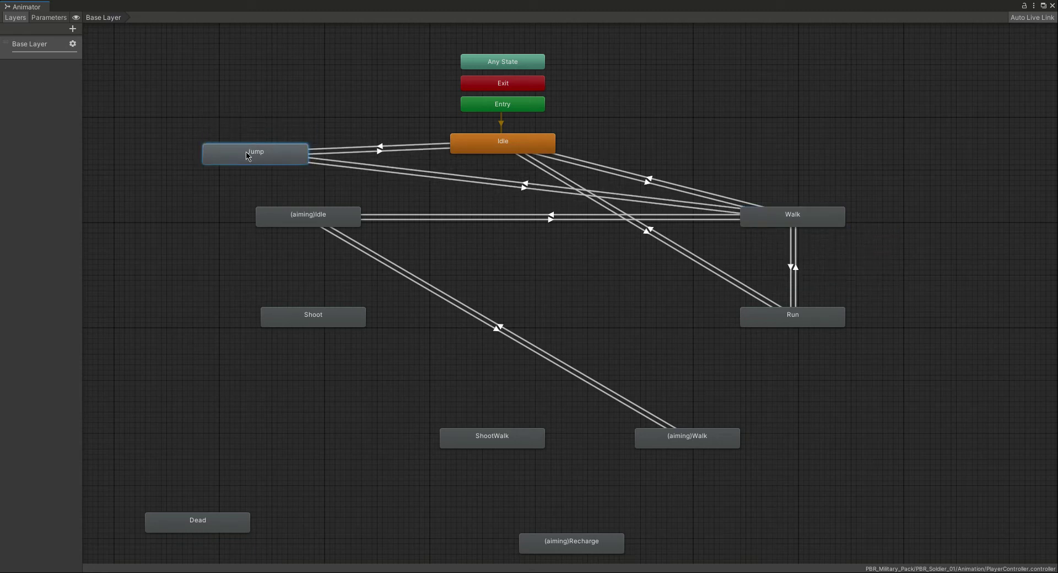
pyautogui.moveTo(308, 224); pyautogui.dragTo(260, 240)
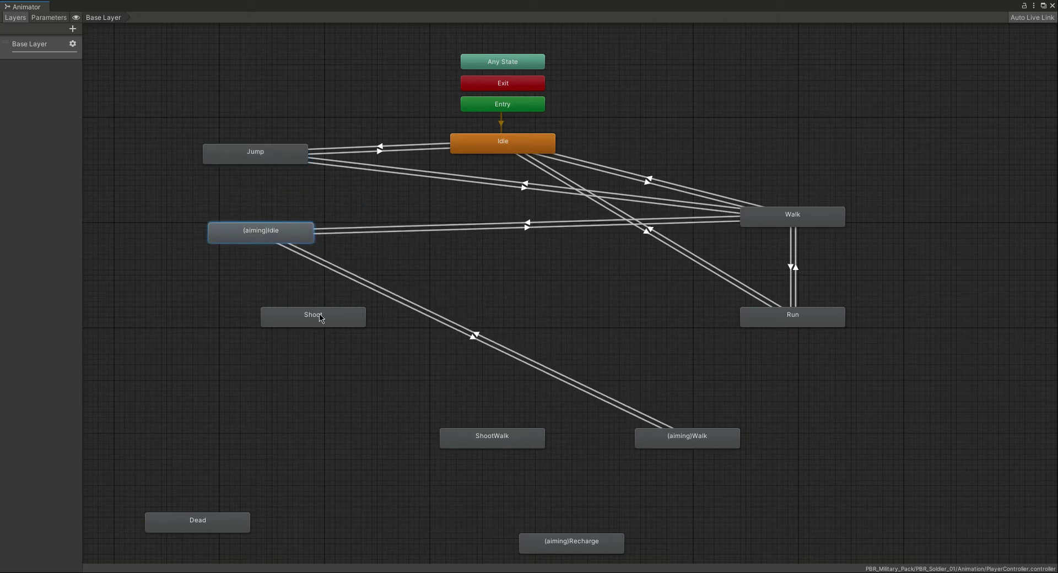
pyautogui.moveTo(319, 317); pyautogui.dragTo(274, 340)
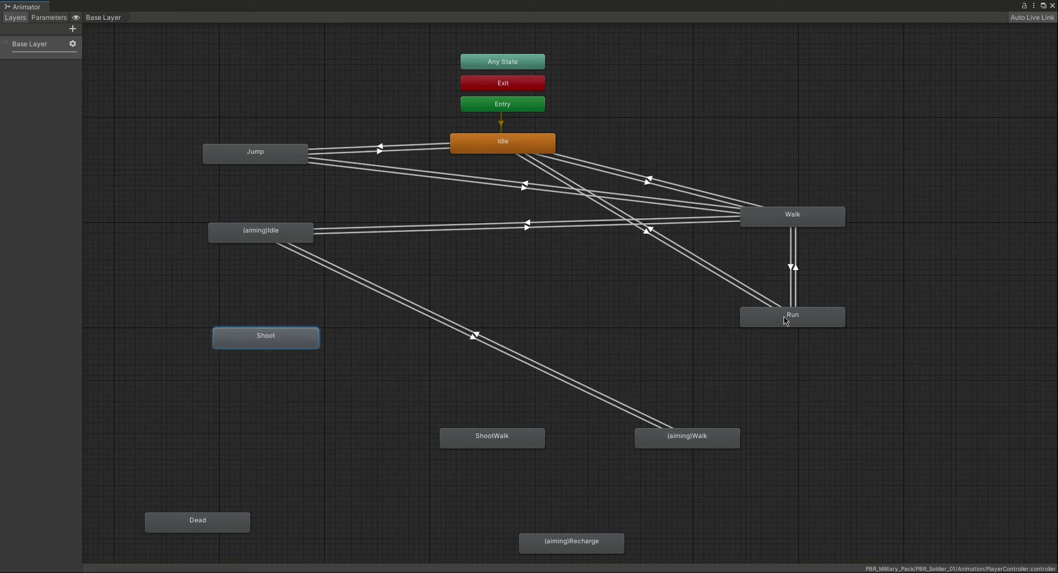
pyautogui.moveTo(785, 320); pyautogui.dragTo(795, 340)
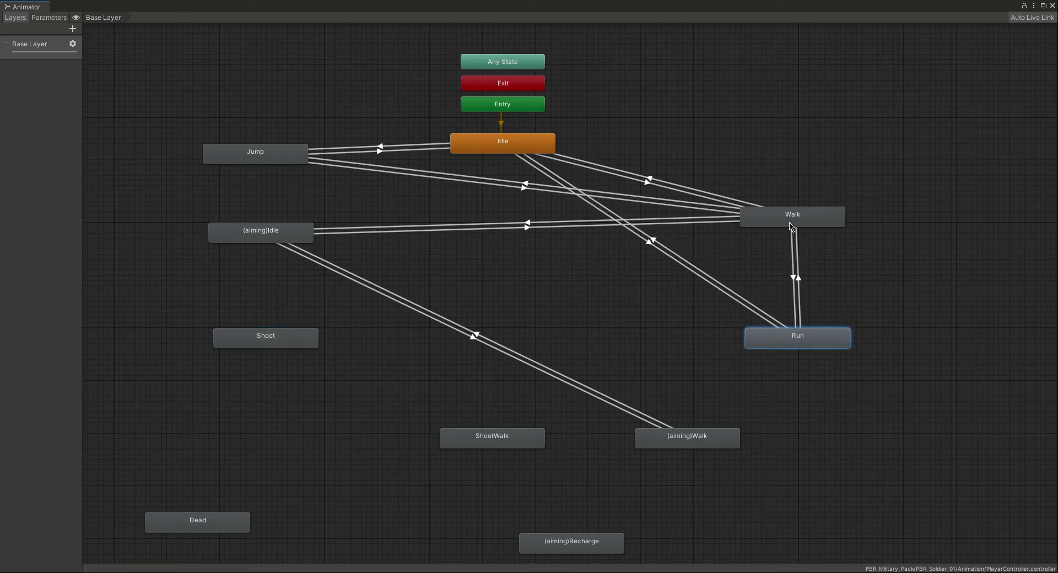
pyautogui.moveTo(790, 218); pyautogui.dragTo(795, 232)
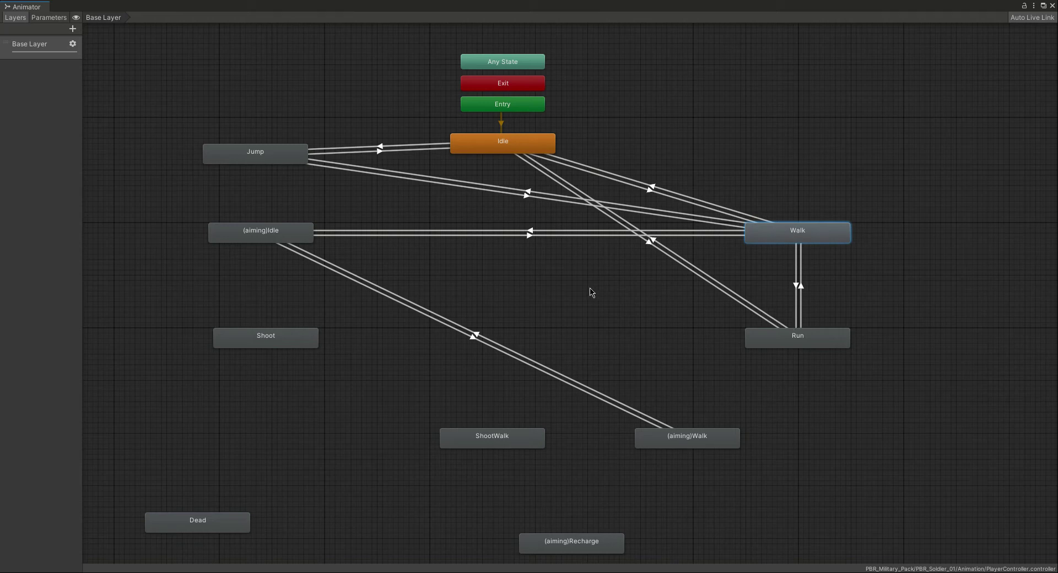
# Step: Create transitions from Walk to ShootWalk and from ShootWalk back to Walk
pyautogui.rightClick(789, 238)
pyautogui.click(839, 244)
pyautogui.click(495, 443)
pyautogui.rightClick(513, 440)
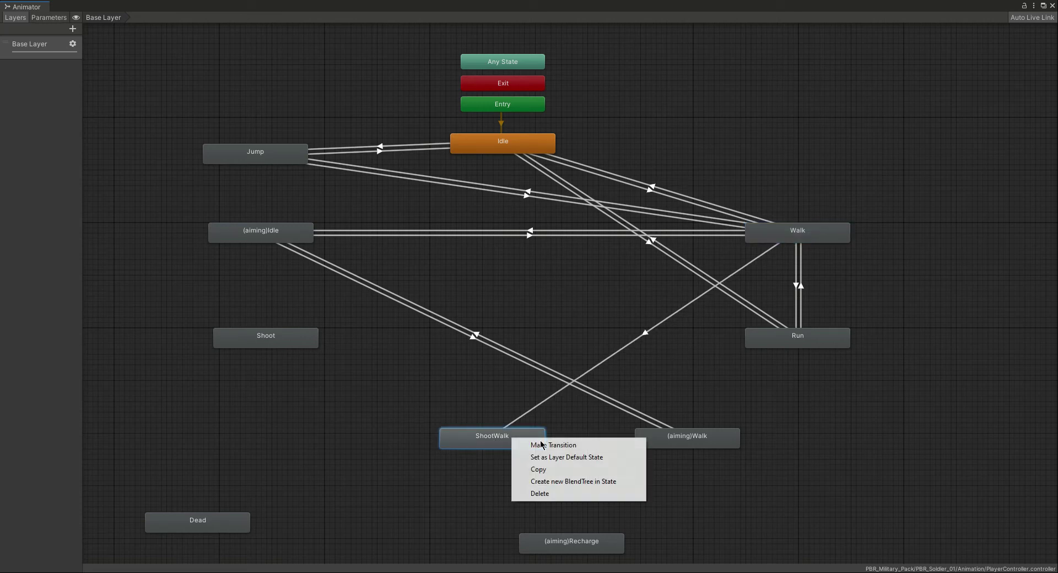
pyautogui.click(558, 444)
pyautogui.click(808, 236)
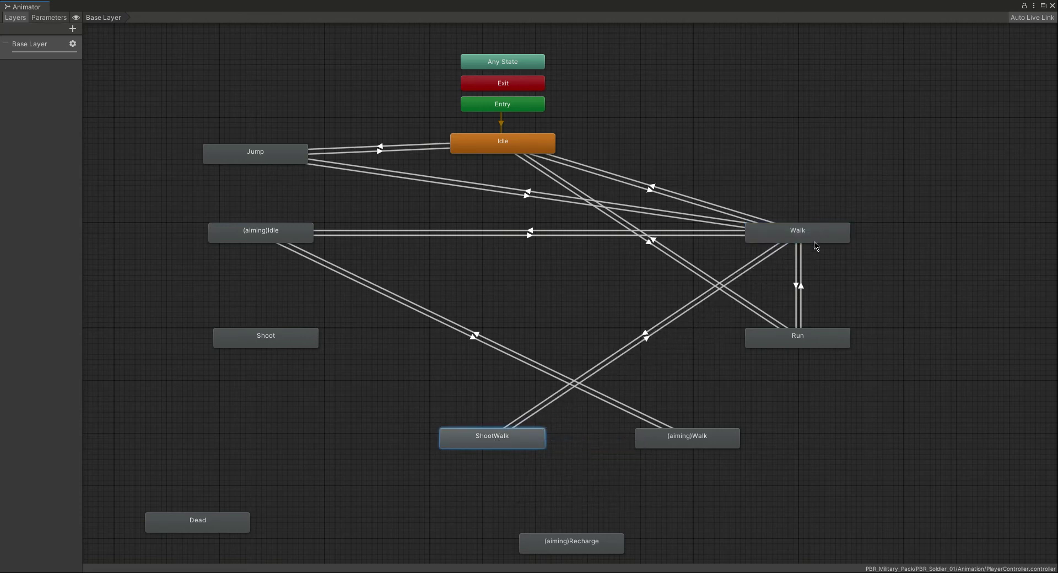
# Step: Link Walk and (aiming)Walk with transitions in both directions
pyautogui.click(792, 240)
pyautogui.rightClick(794, 241)
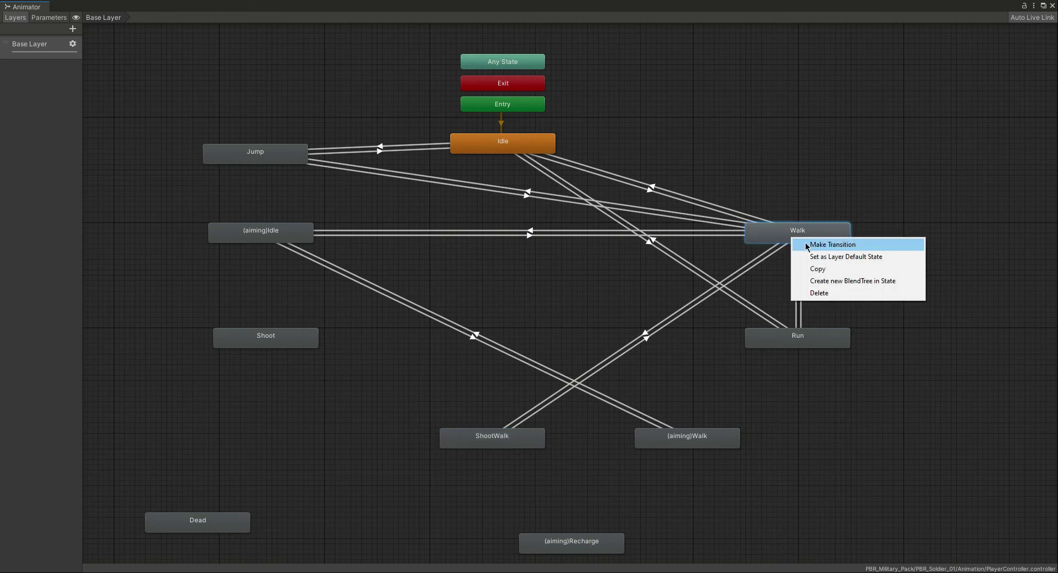
pyautogui.click(810, 246)
pyautogui.click(682, 445)
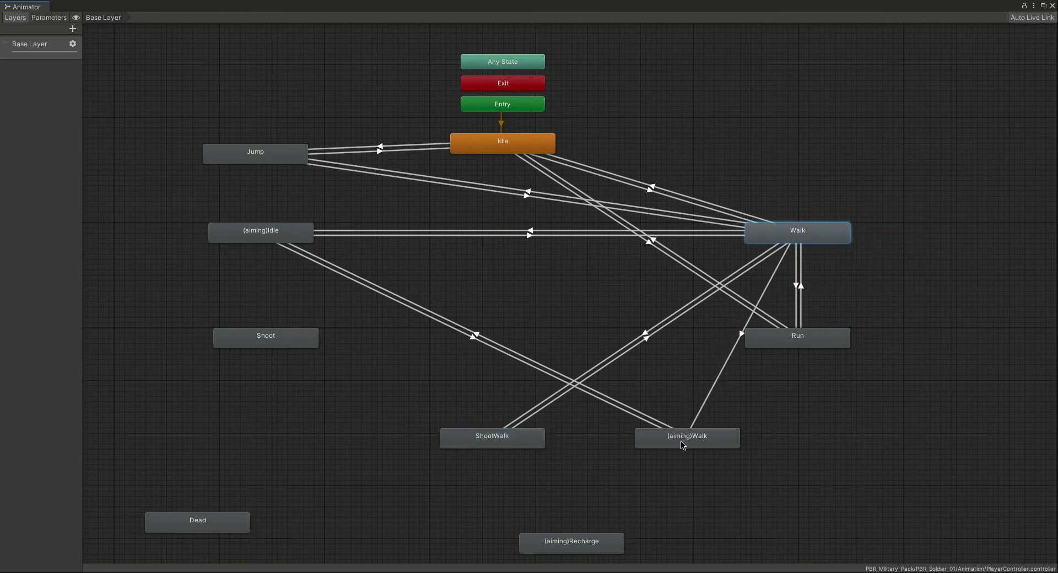
pyautogui.click(689, 440)
pyautogui.rightClick(689, 441)
pyautogui.click(710, 442)
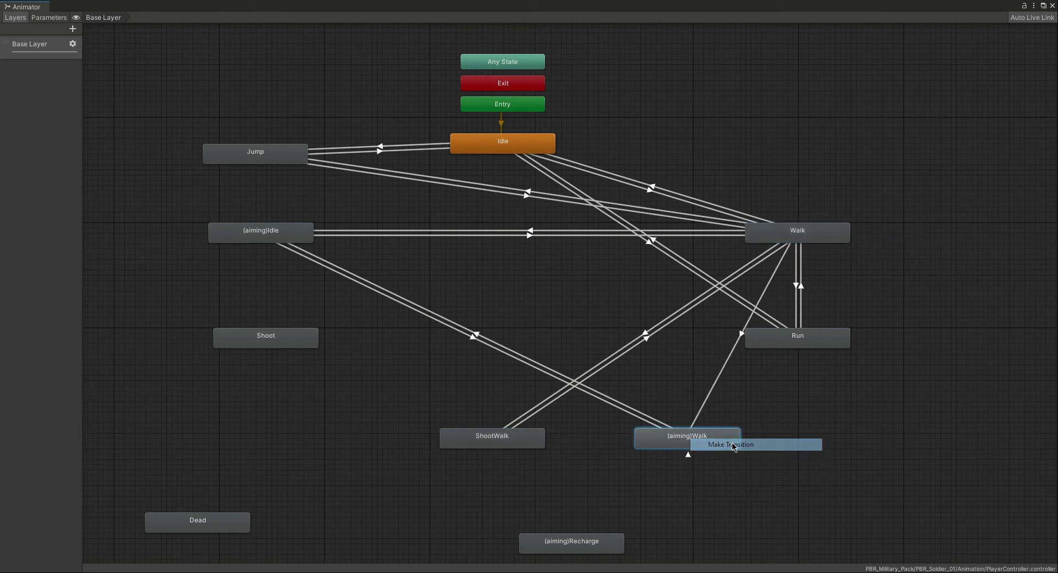
pyautogui.click(806, 233)
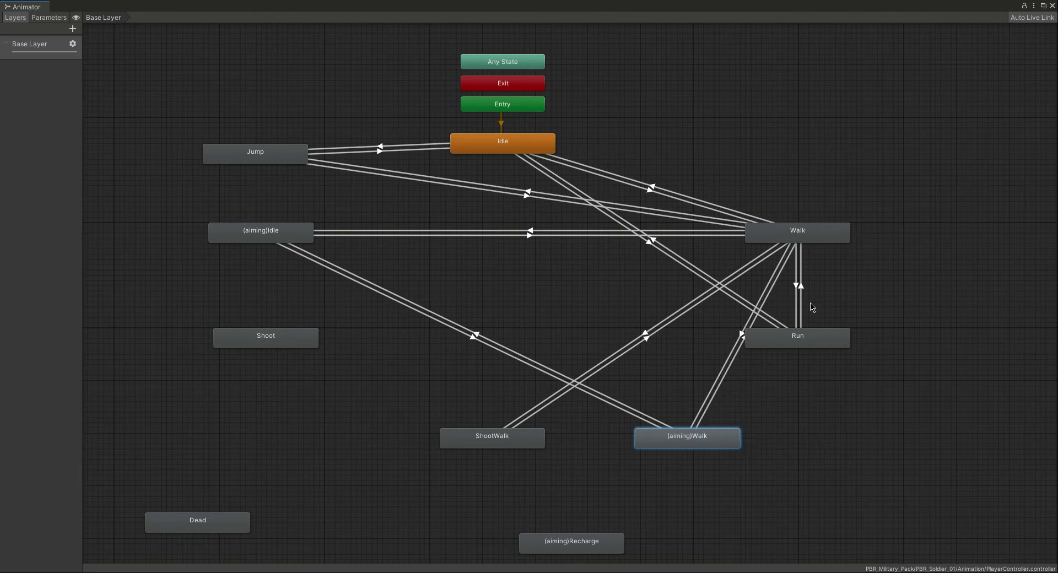
# Step: Shift the Run state to the right, clear of the transitions between Walk and (aiming)Walk
pyautogui.moveTo(813, 347); pyautogui.dragTo(849, 349)
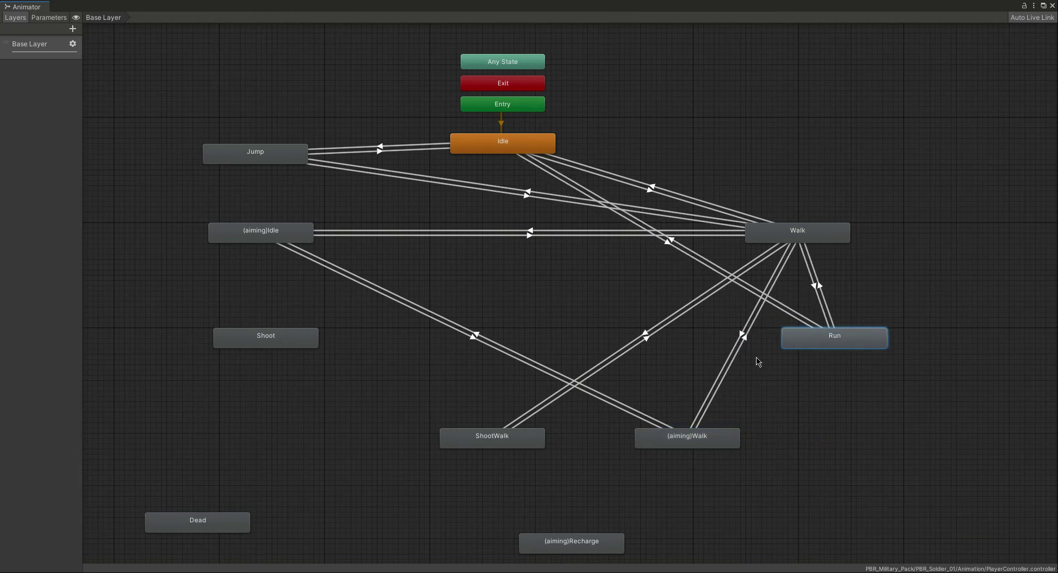
pyautogui.click(734, 353)
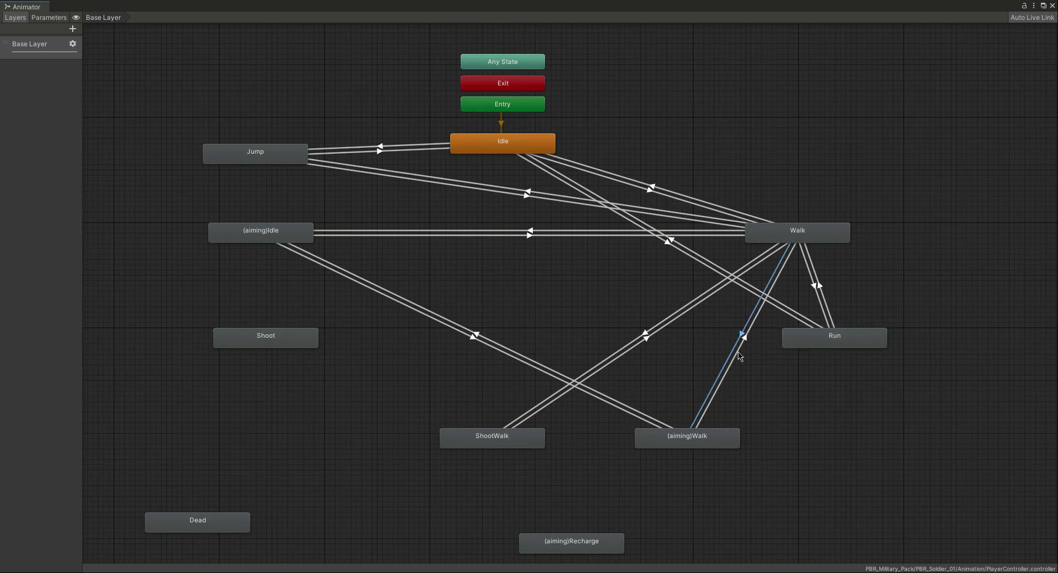
pyautogui.click(792, 391)
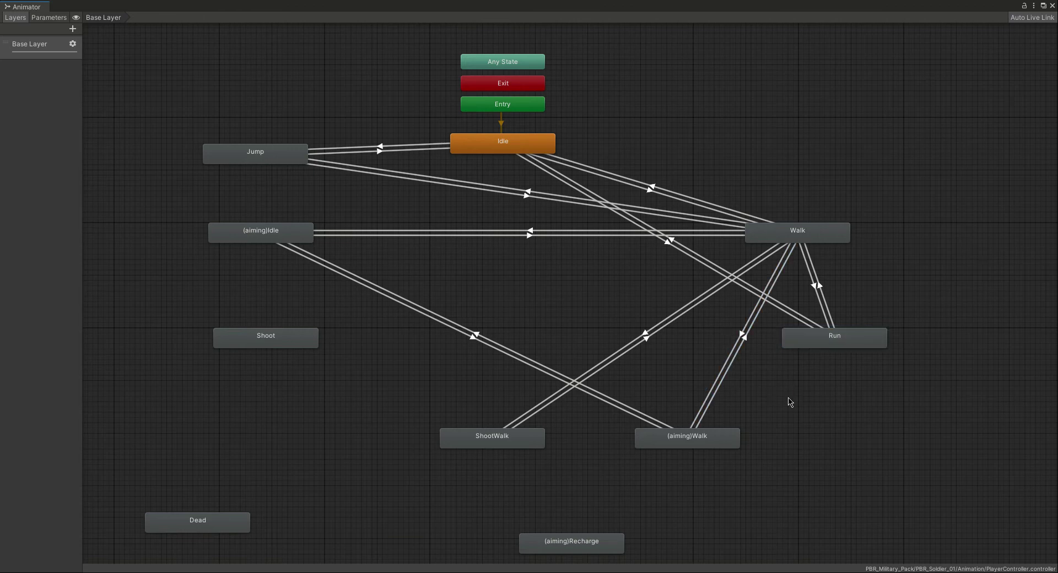
# Step: Create transitions from Idle to (aiming)Idle and from (aiming)Idle back to Idle
pyautogui.rightClick(492, 148)
pyautogui.click(521, 156)
pyautogui.click(290, 236)
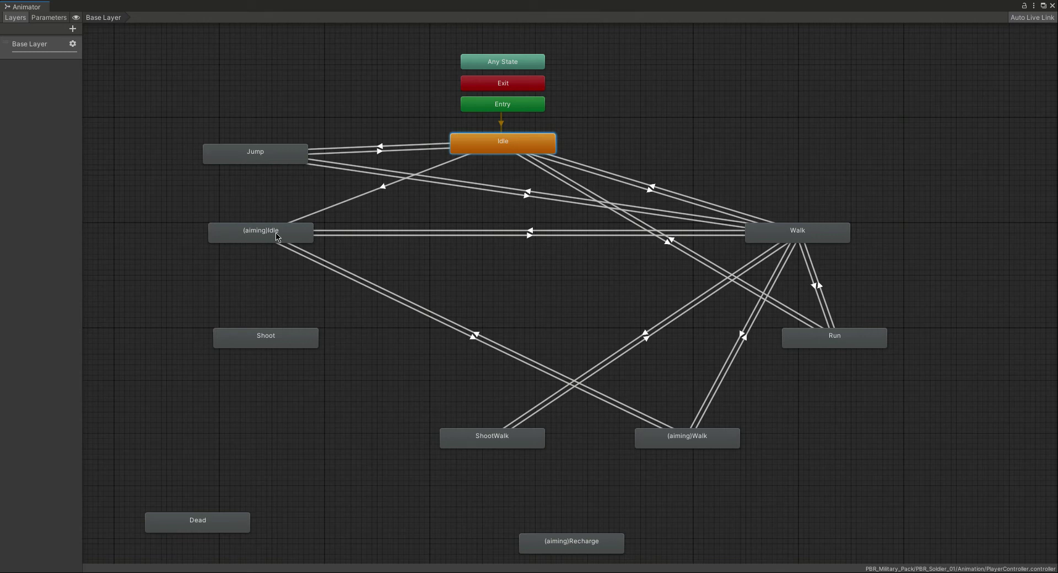
pyautogui.rightClick(268, 236)
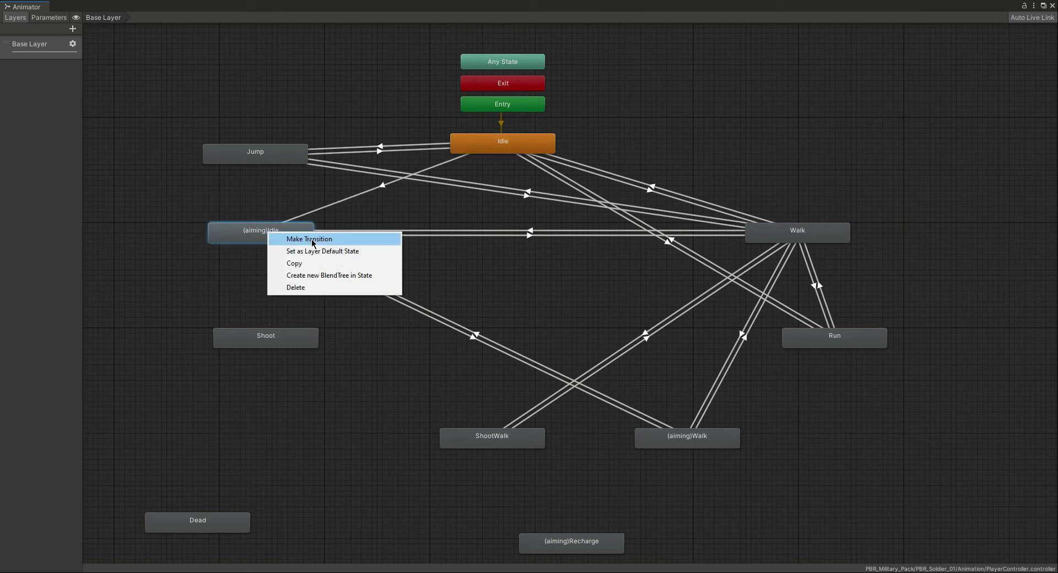
pyautogui.click(307, 239)
pyautogui.click(513, 147)
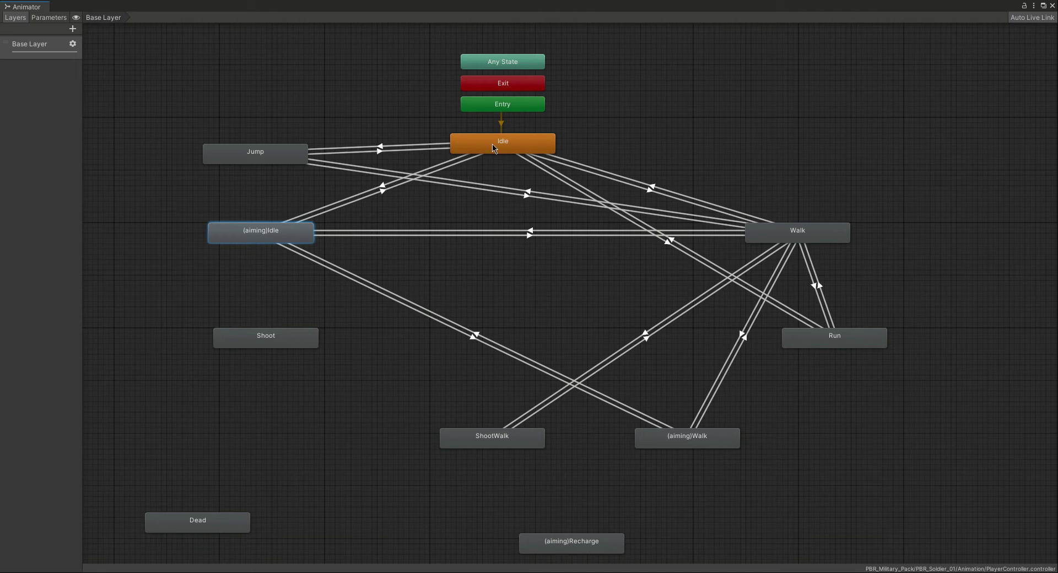
# Step: Link Idle and Shoot with transitions in both directions
pyautogui.rightClick(493, 147)
pyautogui.click(509, 152)
pyautogui.click(257, 341)
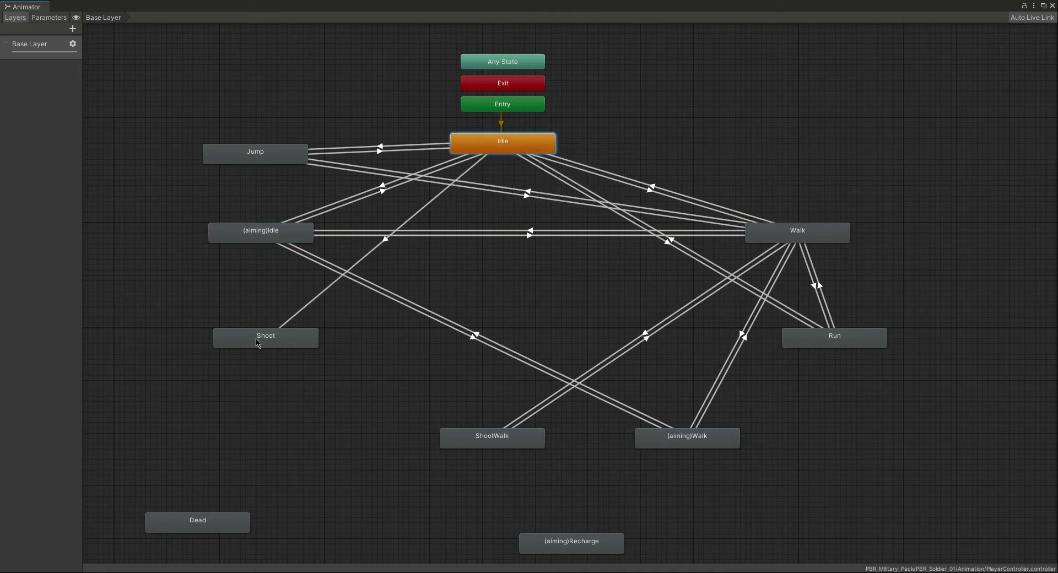
pyautogui.rightClick(277, 340)
pyautogui.click(298, 344)
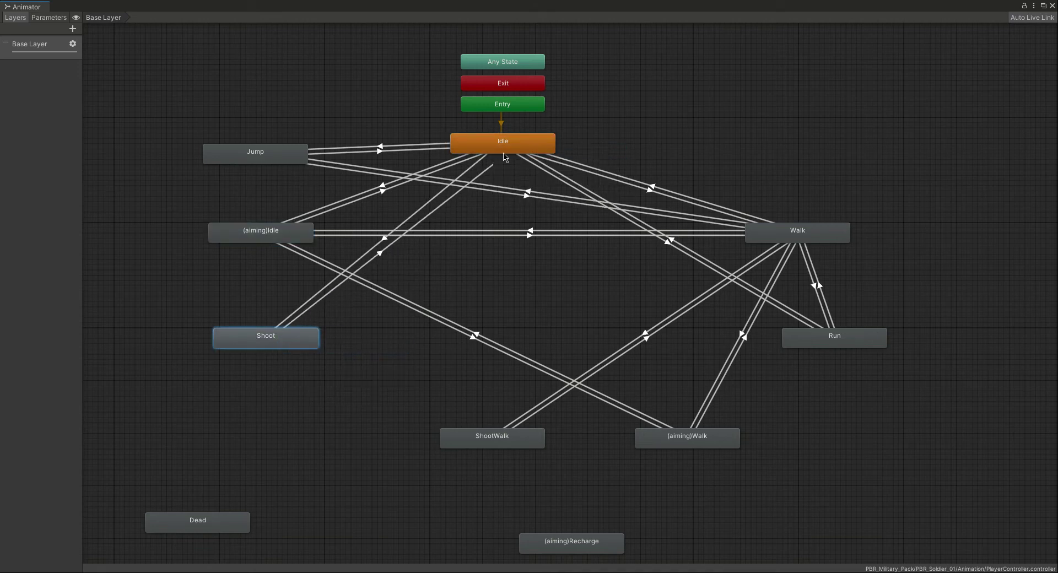
pyautogui.click(519, 143)
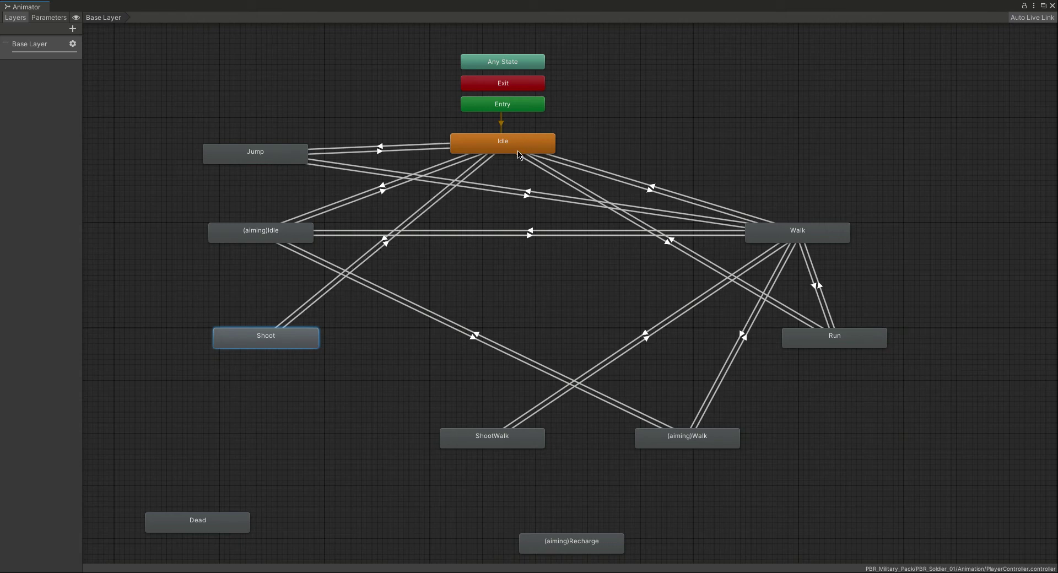
pyautogui.click(517, 287)
# Step: Move (aiming)Recharge left beneath ShootWalk and link it with Shoot through transitions in both directions
pyautogui.moveTo(602, 548); pyautogui.dragTo(537, 539)
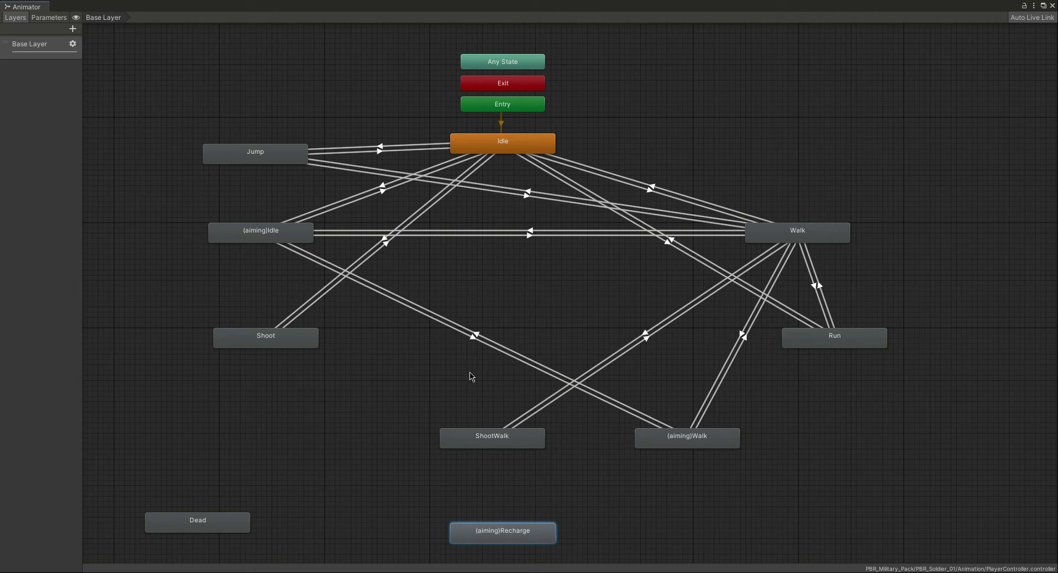
pyautogui.click(271, 340)
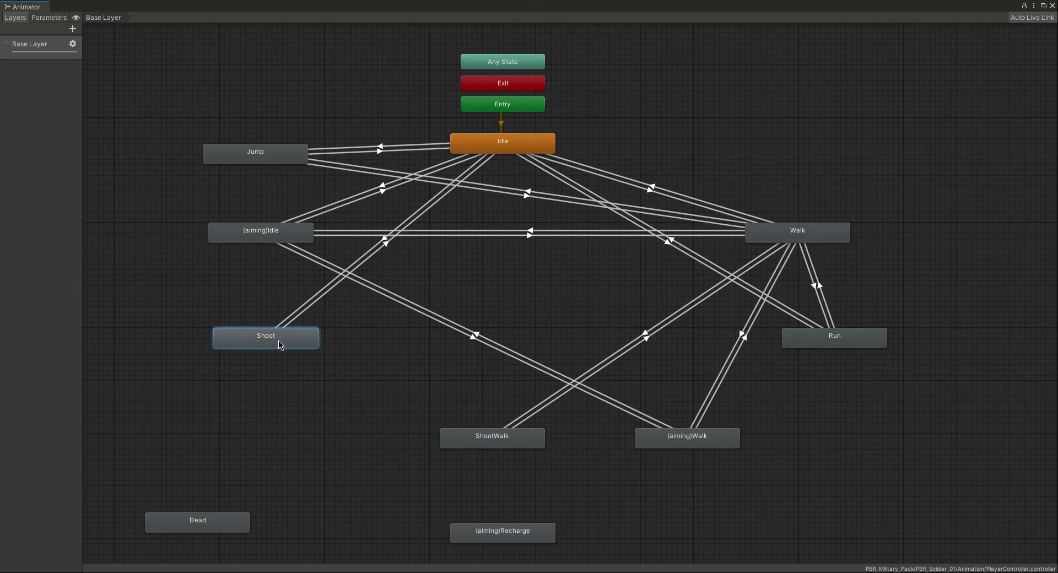
pyautogui.rightClick(279, 344)
pyautogui.click(308, 351)
pyautogui.click(483, 539)
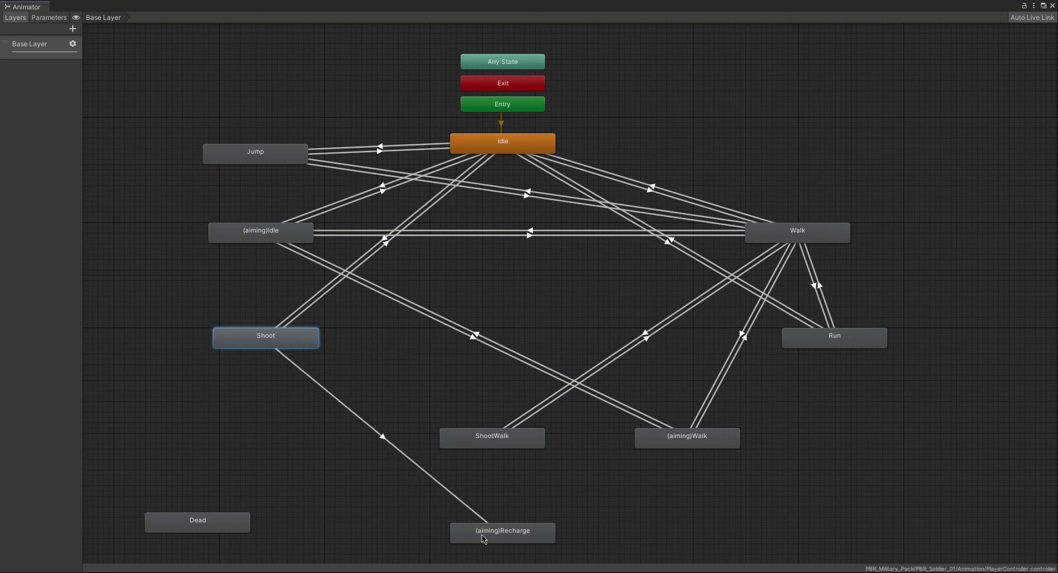
pyautogui.moveTo(489, 535); pyautogui.dragTo(477, 541)
pyautogui.rightClick(487, 544)
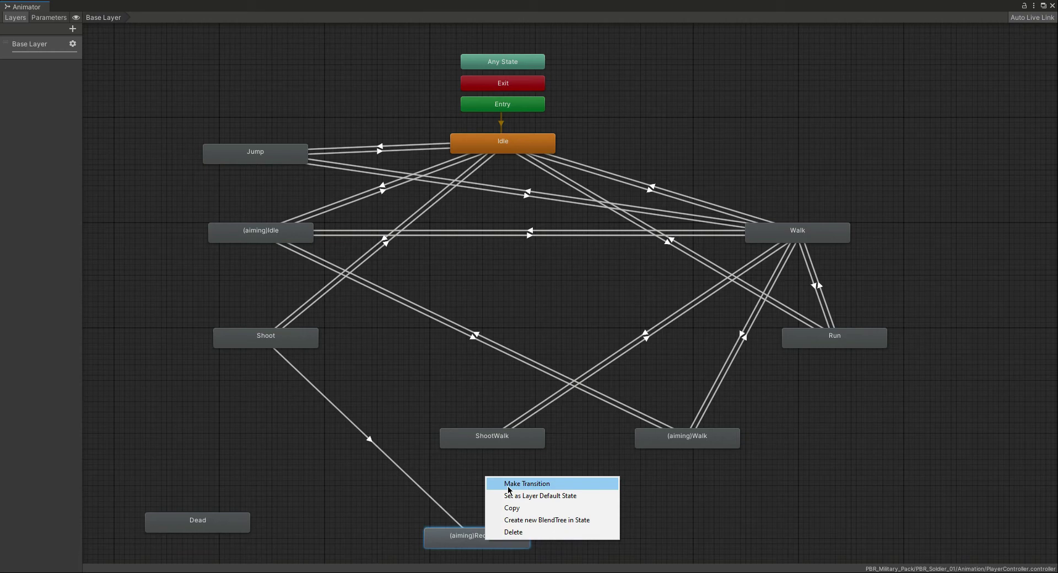
pyautogui.click(490, 483)
pyautogui.click(277, 353)
pyautogui.click(280, 341)
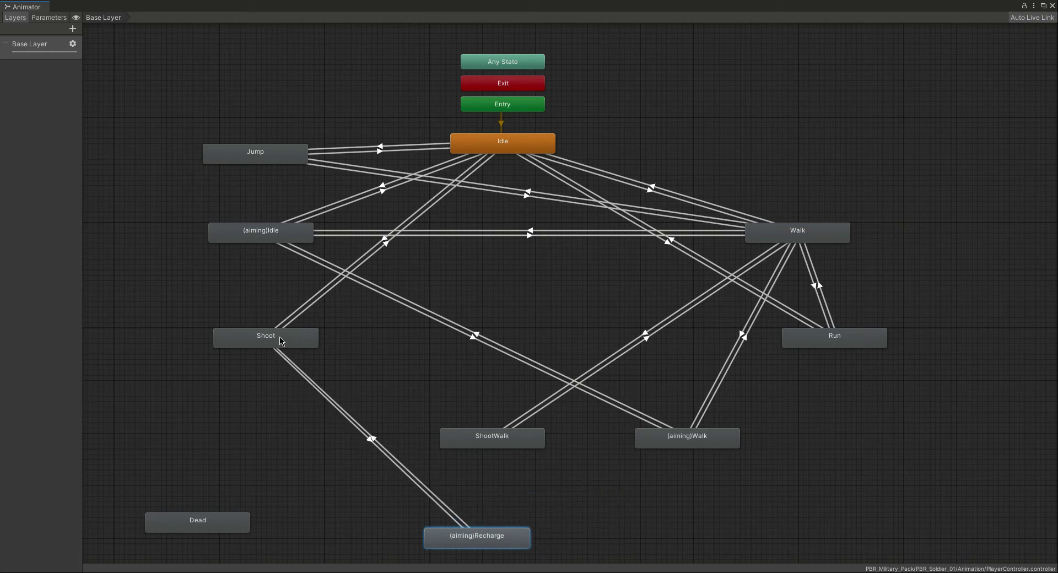
# Step: Create transitions from ShootWalk to (aiming)Recharge and from (aiming)Recharge back to ShootWalk
pyautogui.click(482, 446)
pyautogui.rightClick(483, 445)
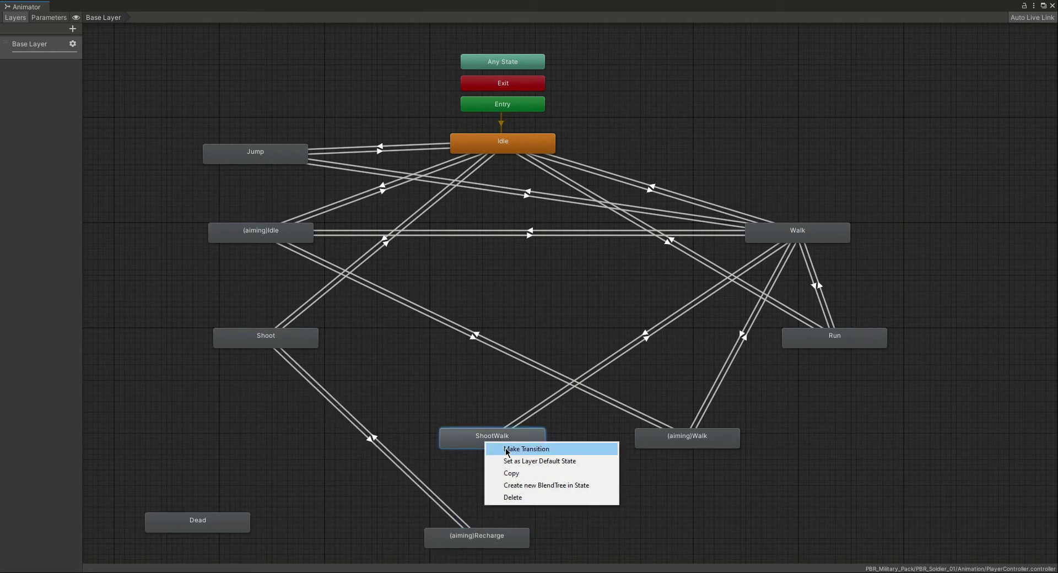
pyautogui.click(504, 449)
pyautogui.click(467, 537)
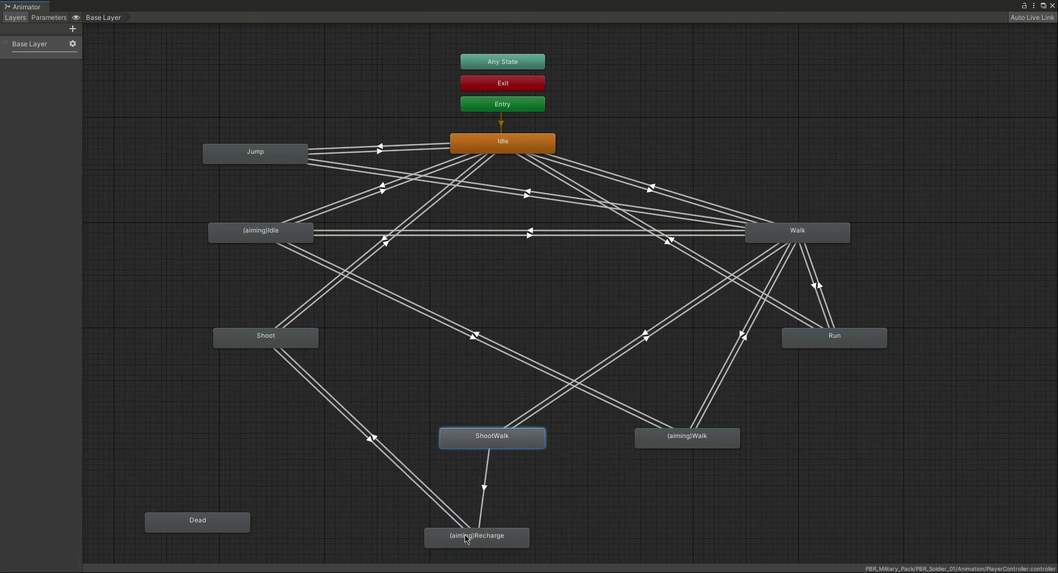
pyautogui.click(503, 544)
pyautogui.rightClick(501, 543)
pyautogui.click(520, 483)
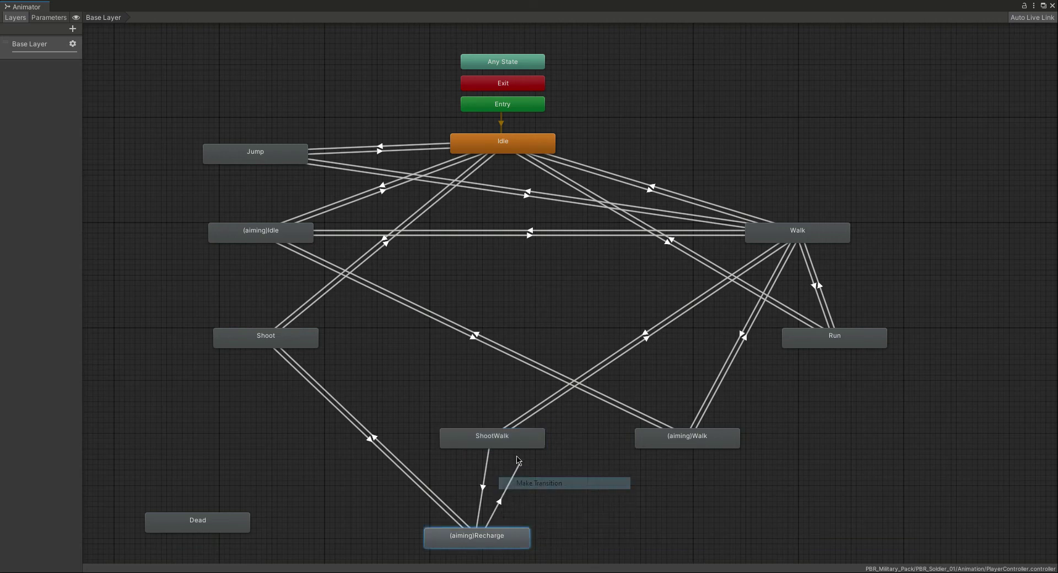
pyautogui.click(512, 433)
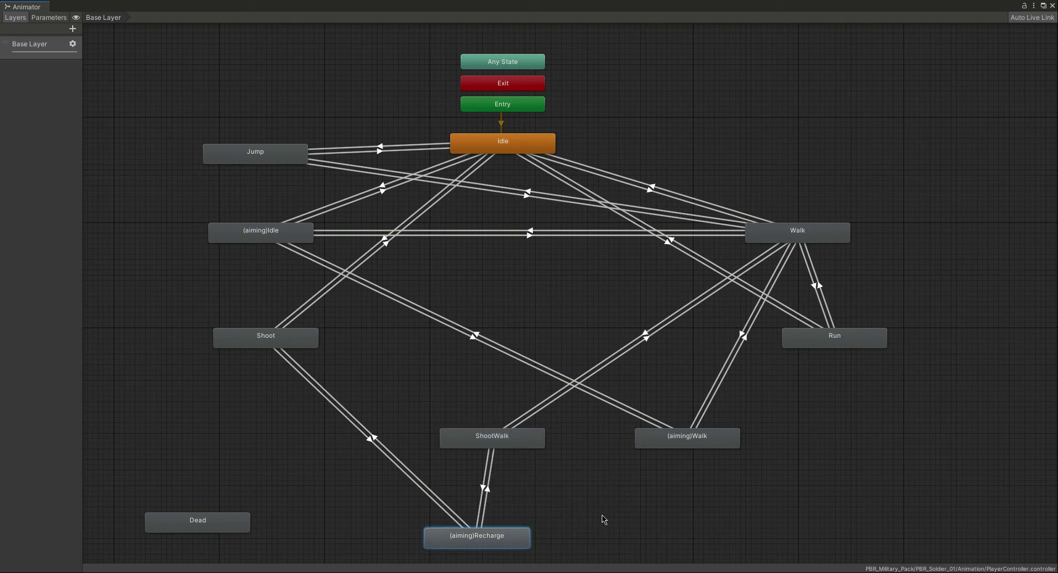
# Step: Move Dead down and left, level with (aiming)Recharge, and create a transition from Idle to Dead
pyautogui.scroll(-3, 668, 481)
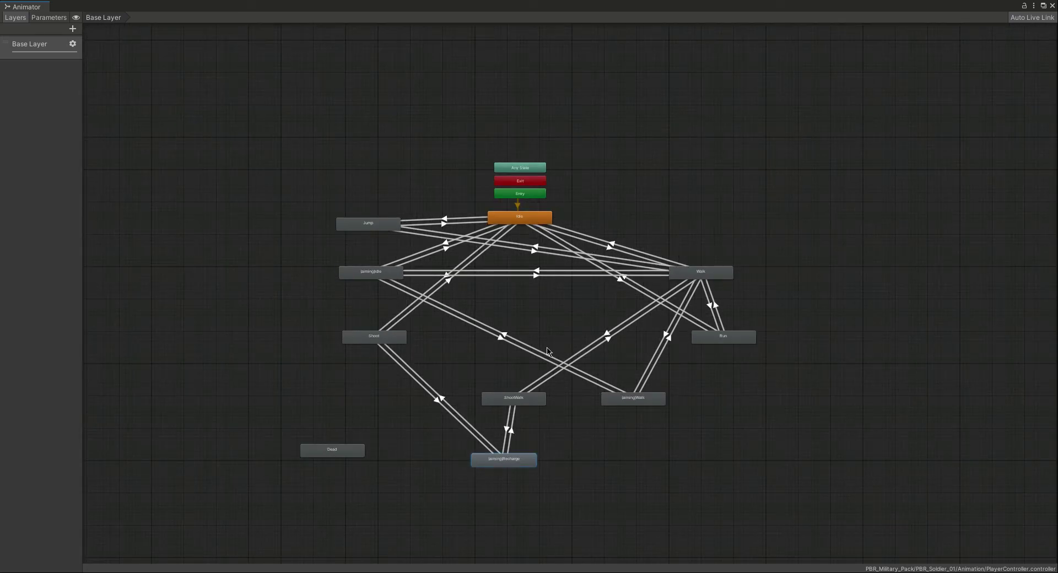
pyautogui.scroll(3, 480, 547)
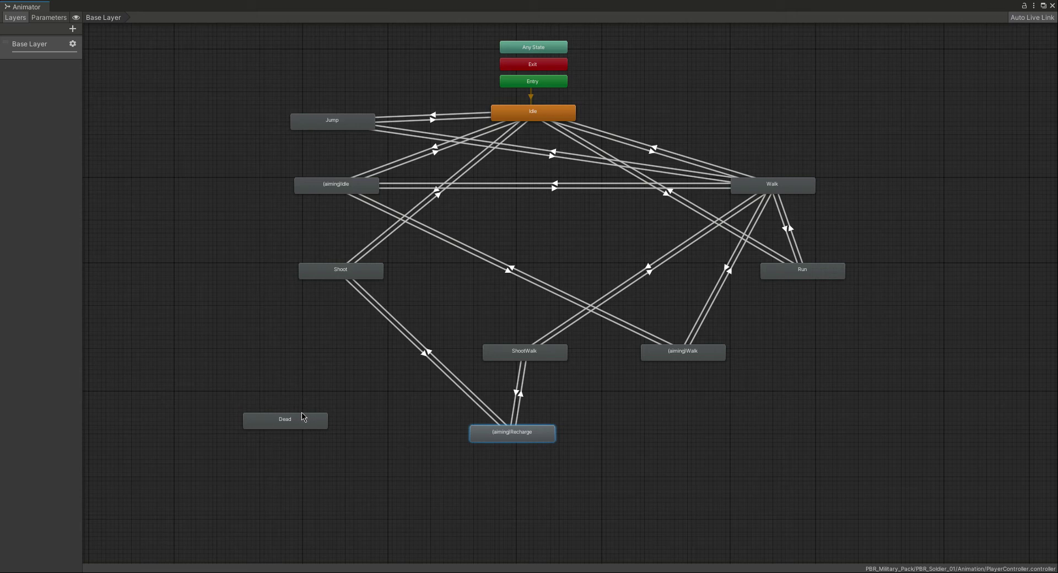
pyautogui.moveTo(302, 417); pyautogui.dragTo(281, 436)
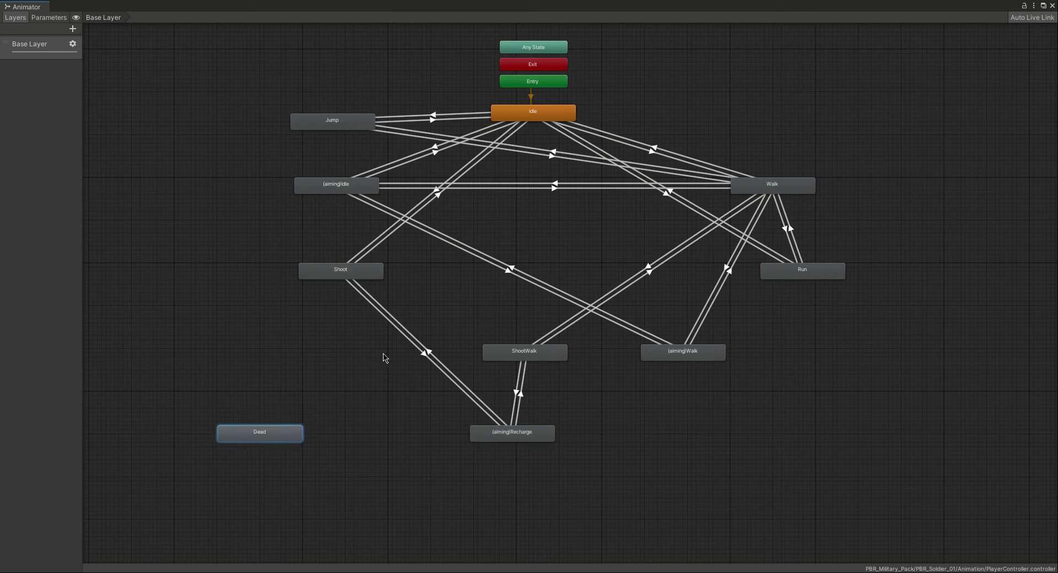
pyautogui.rightClick(542, 114)
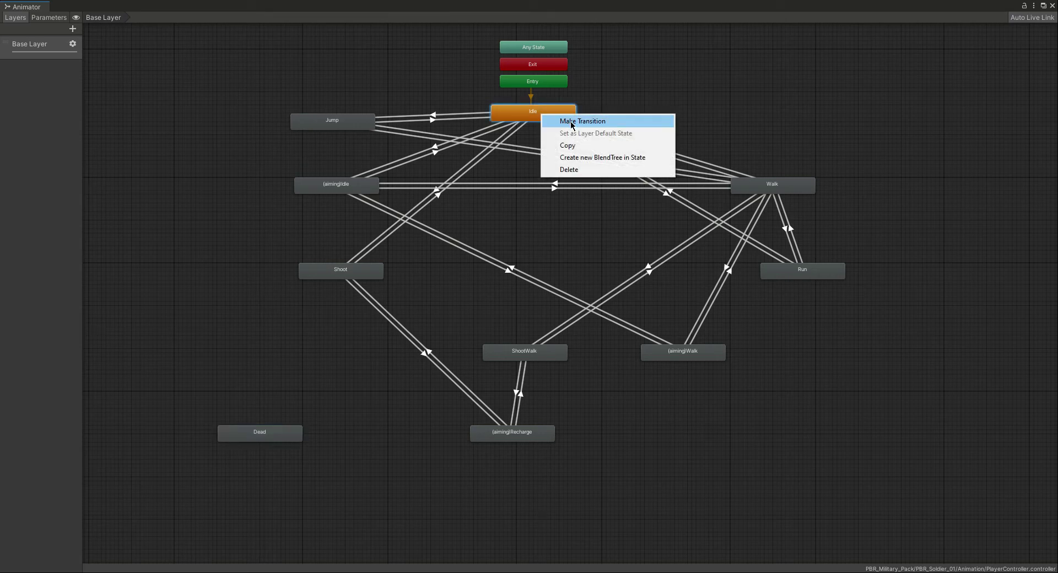
pyautogui.click(571, 121)
pyautogui.click(269, 439)
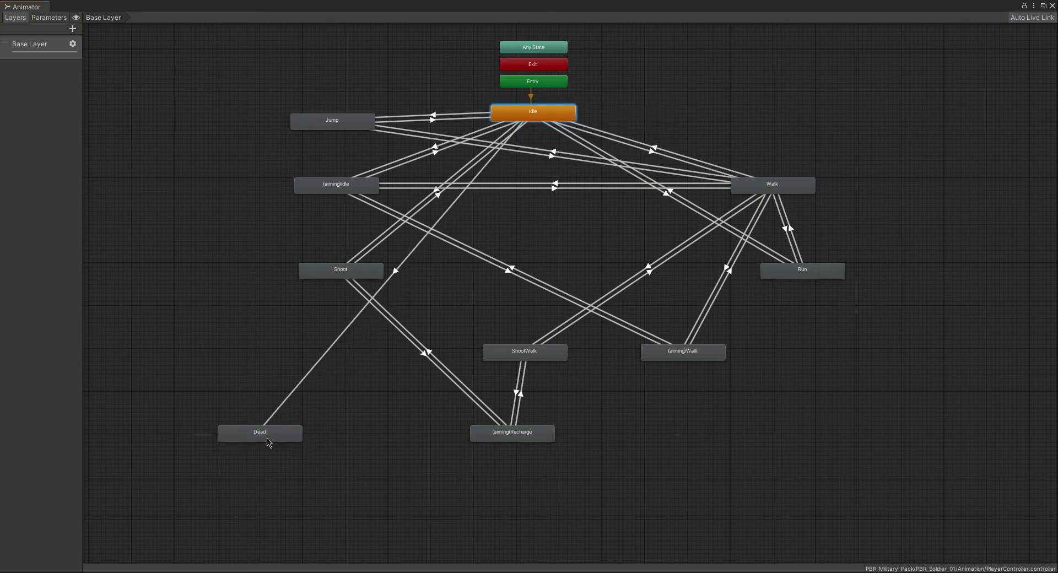
# Step: Create transitions from Shoot to Dead and from (aiming)Idle to Dead
pyautogui.rightClick(326, 272)
pyautogui.click(342, 277)
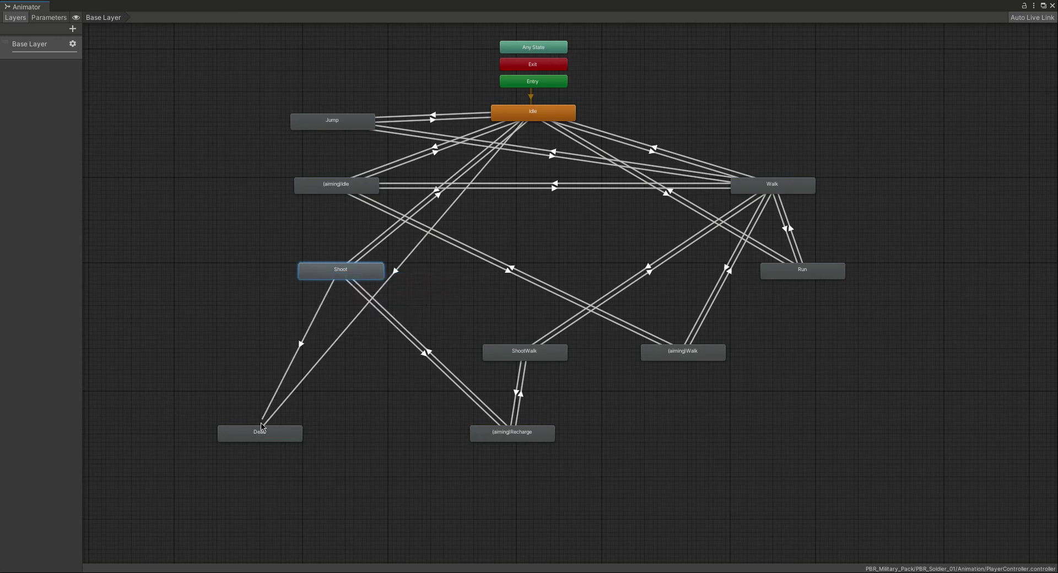
pyautogui.click(261, 427)
pyautogui.rightClick(326, 191)
pyautogui.click(342, 201)
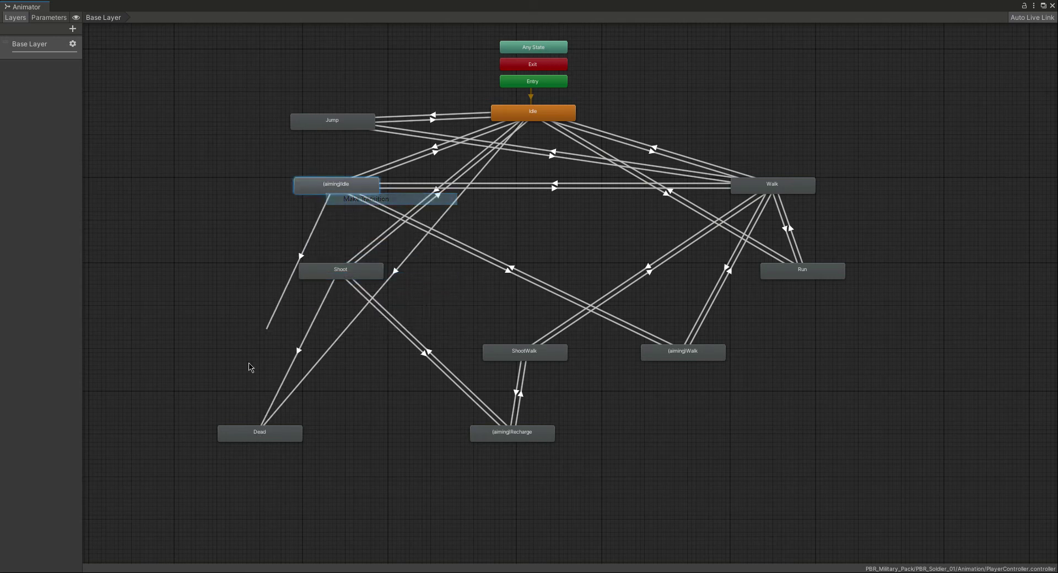
pyautogui.click(233, 433)
# Step: Create transitions from Jump to Dead and from Walk to Dead
pyautogui.rightClick(321, 126)
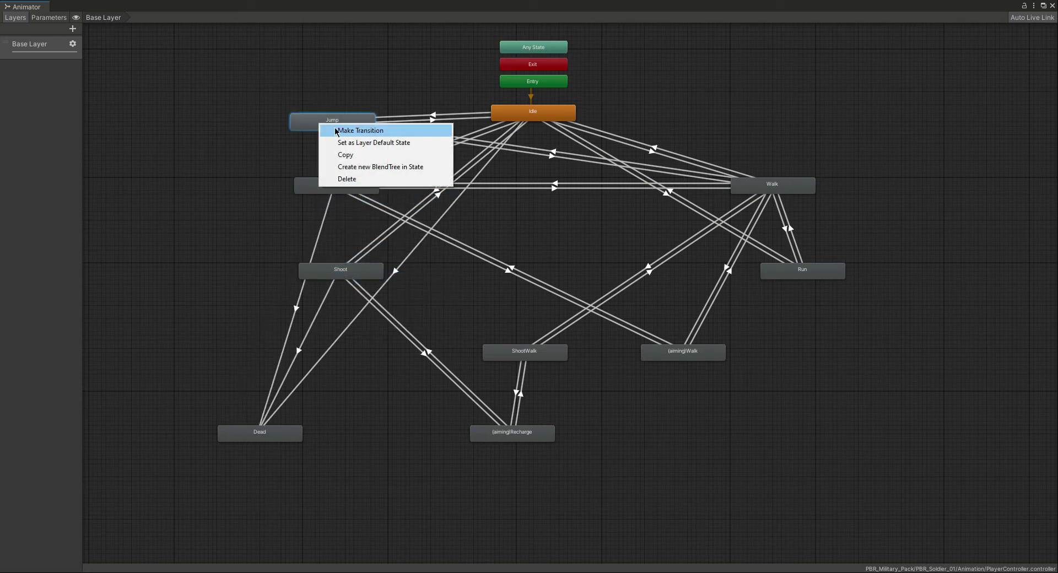
pyautogui.click(338, 131)
pyautogui.click(232, 440)
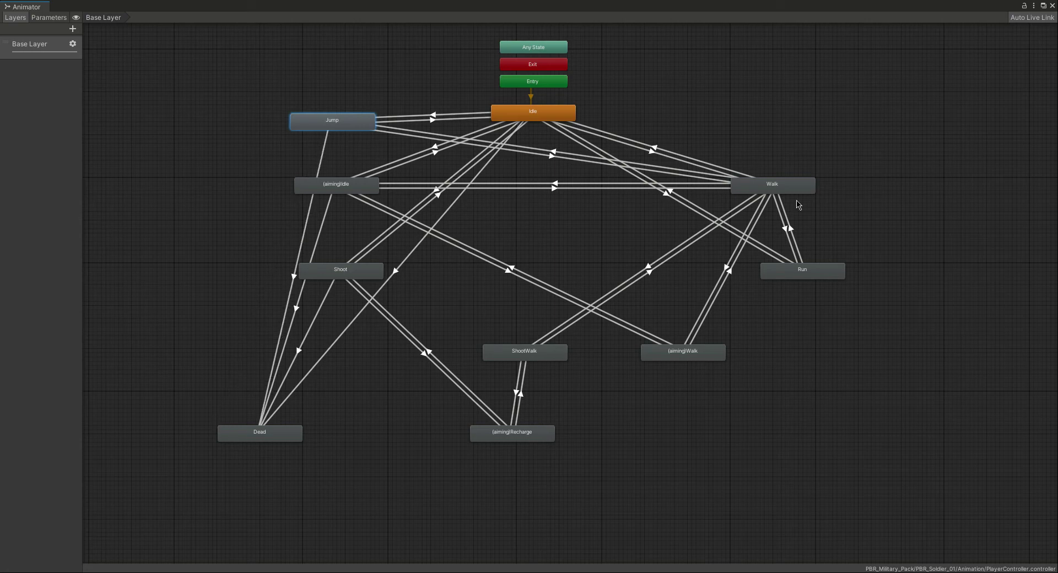
pyautogui.rightClick(778, 195)
pyautogui.click(793, 197)
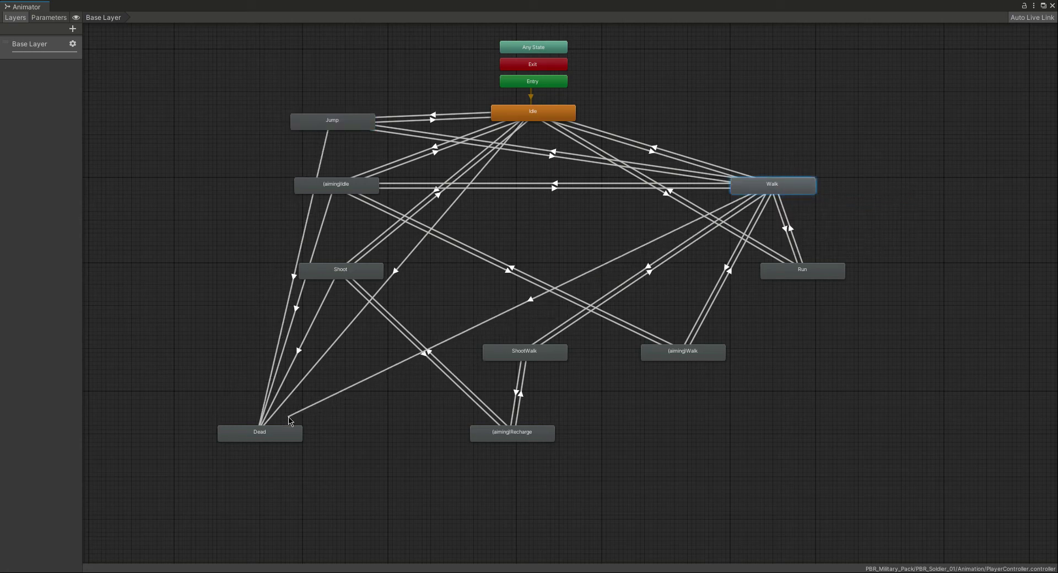
pyautogui.click(255, 436)
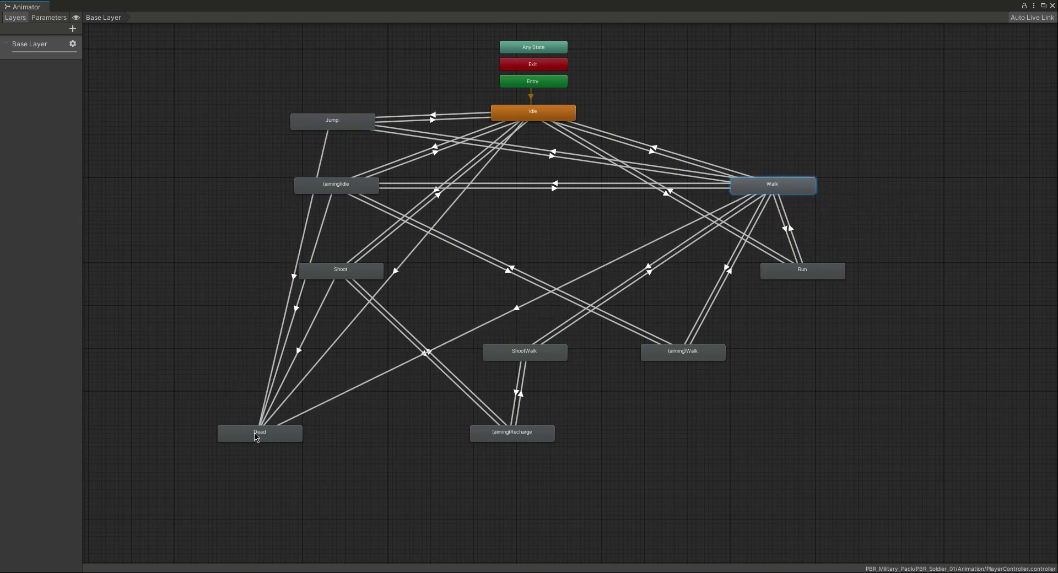
# Step: Create transitions from ShootWalk to Dead and from (aiming)Walk to Dead
pyautogui.rightClick(529, 352)
pyautogui.click(568, 355)
pyautogui.click(277, 436)
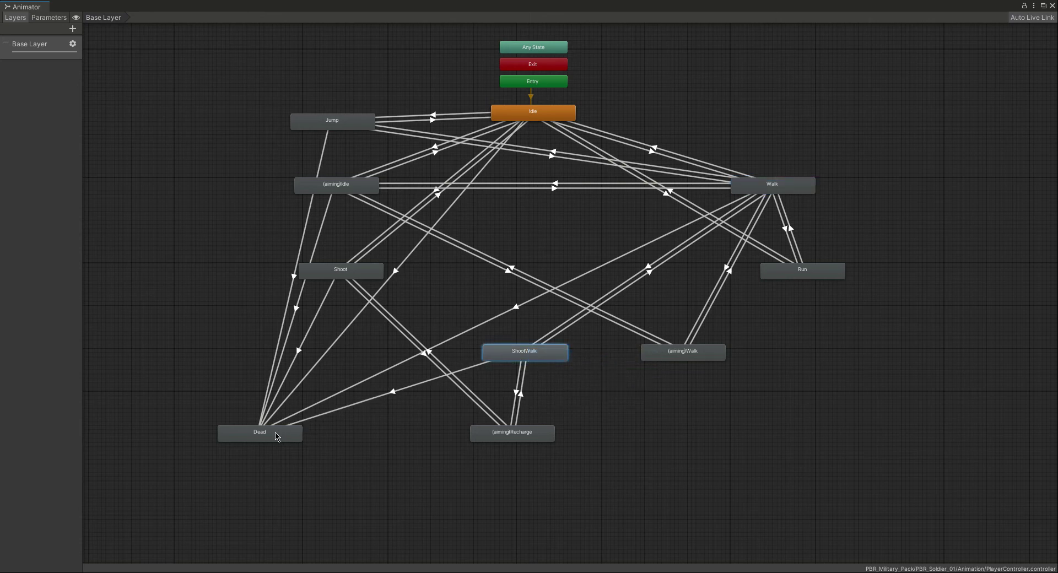
pyautogui.rightClick(692, 357)
pyautogui.click(712, 361)
pyautogui.click(278, 438)
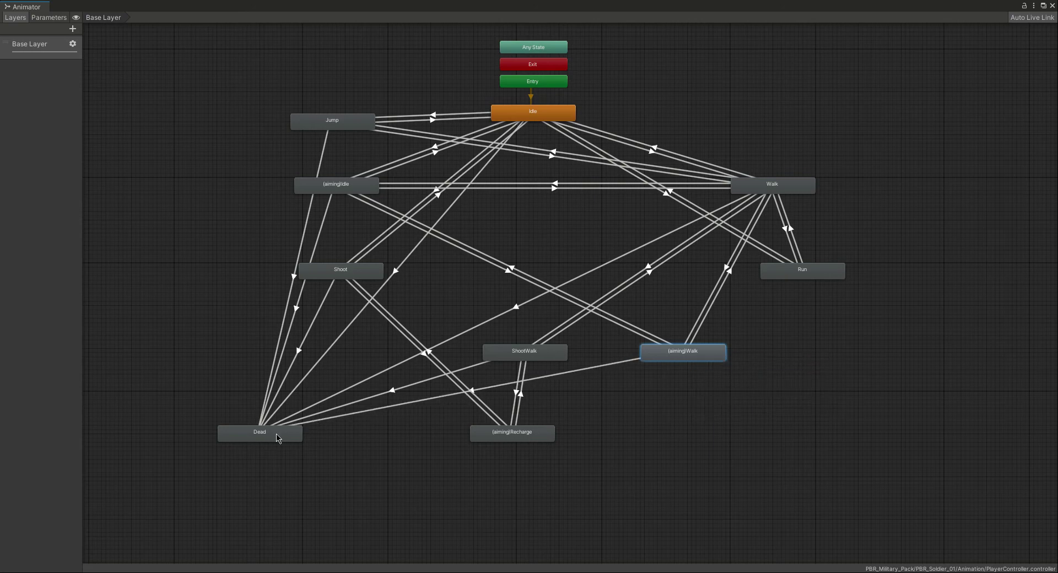
# Step: Create a transition from Run to Dead, and move Dead farther left and slightly down, away from the other states
pyautogui.rightClick(801, 276)
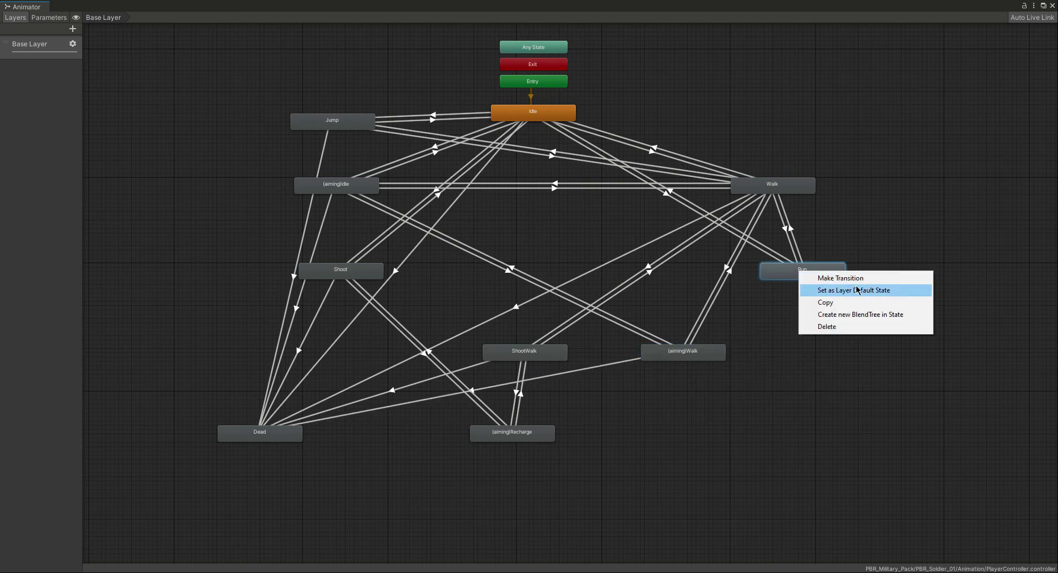
pyautogui.click(826, 276)
pyautogui.click(254, 440)
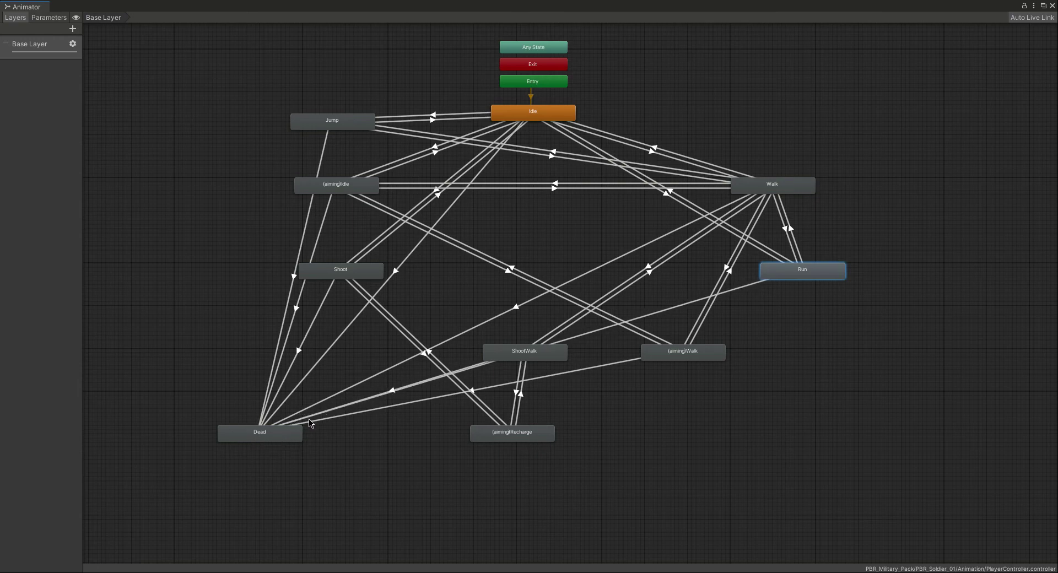
pyautogui.rightClick(770, 189)
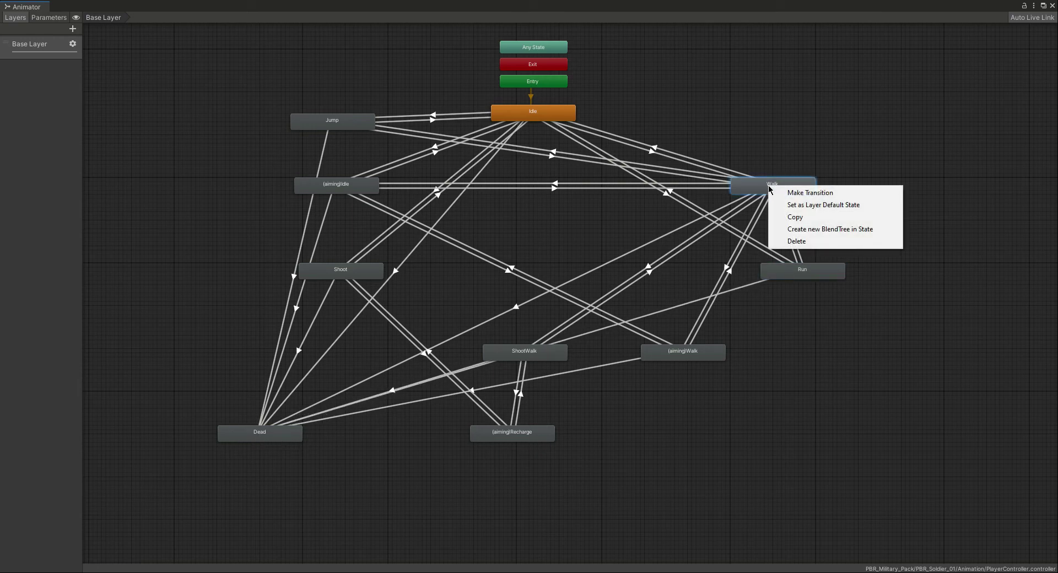
pyautogui.click(942, 373)
pyautogui.moveTo(268, 438); pyautogui.dragTo(170, 446)
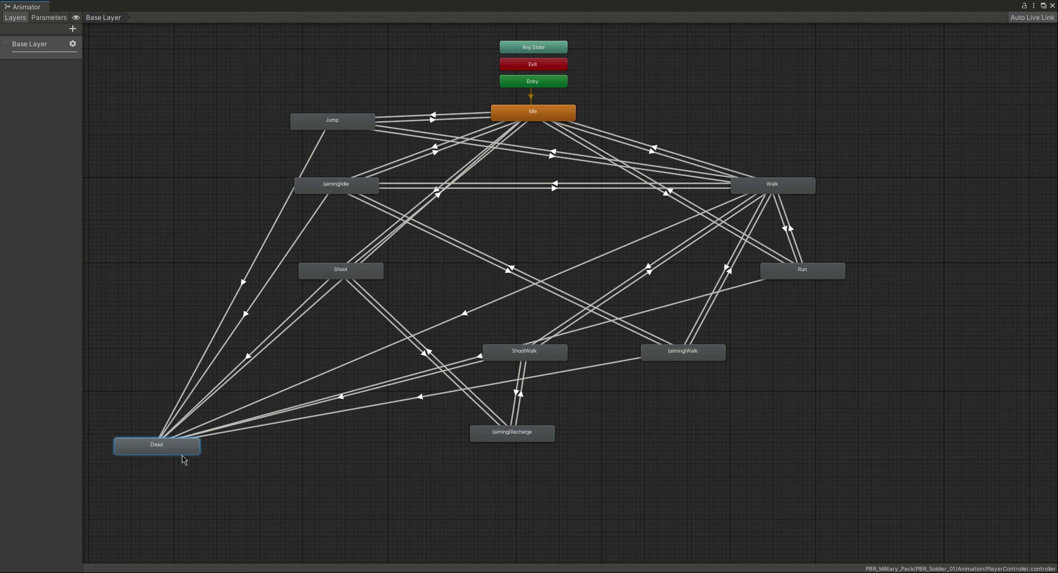
pyautogui.click(529, 440)
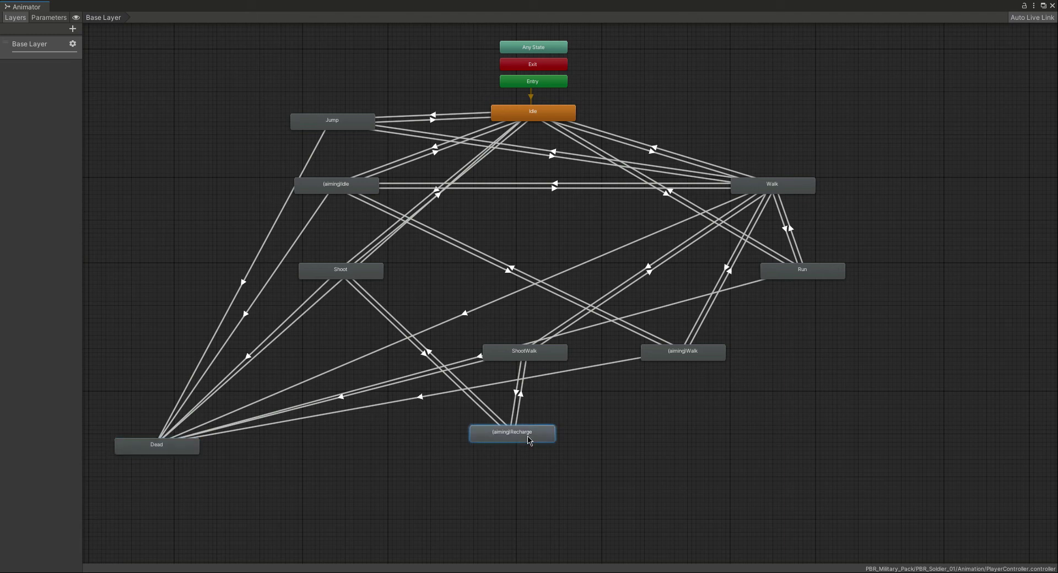
pyautogui.rightClick(528, 439)
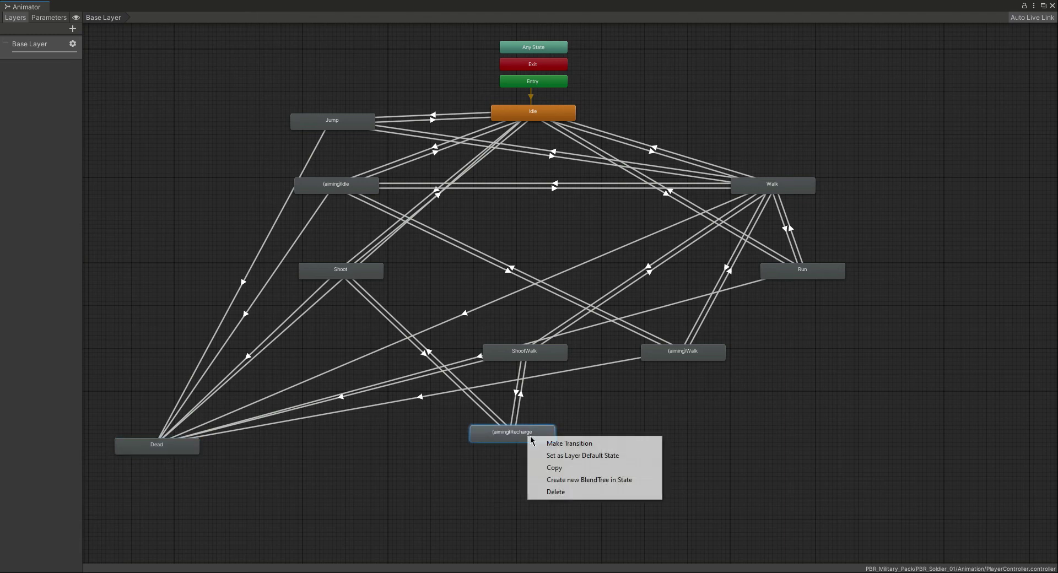
pyautogui.click(306, 479)
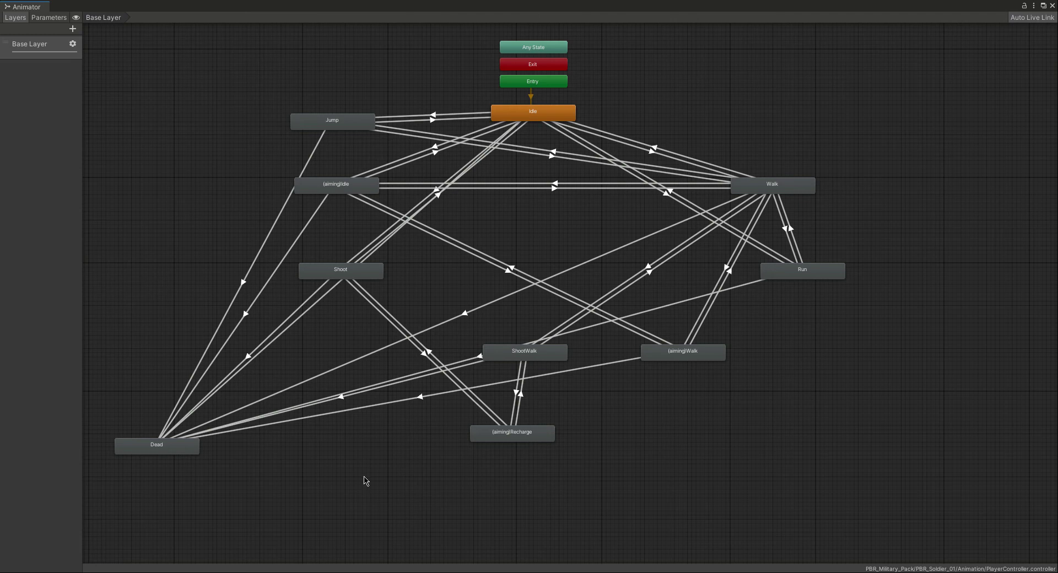
# Step: Restore the Animator window from full size and dock Animator and Game beside Scene, with the whole state graph in view
pyautogui.click(543, 118)
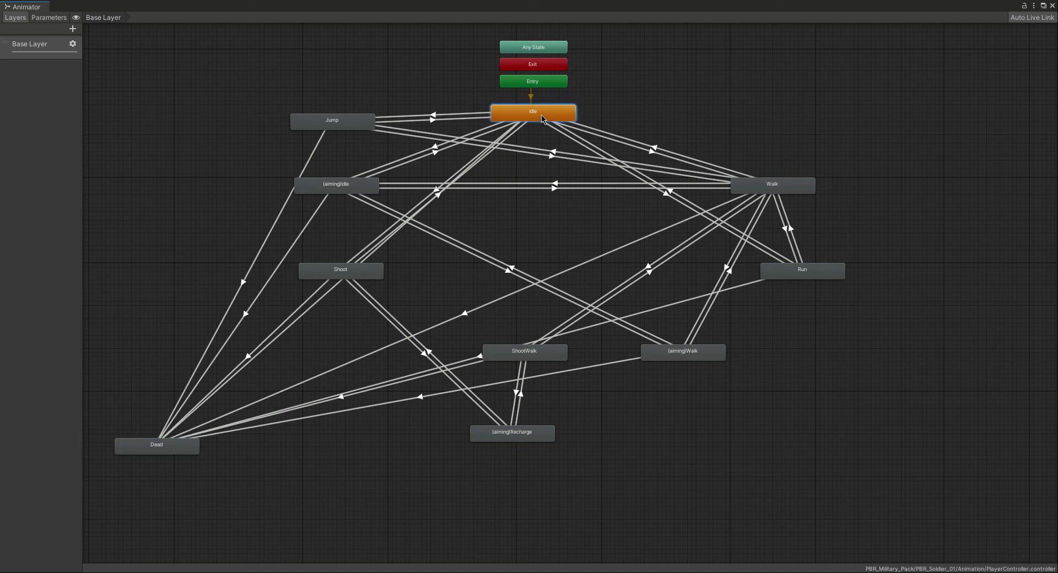
pyautogui.click(1042, 7)
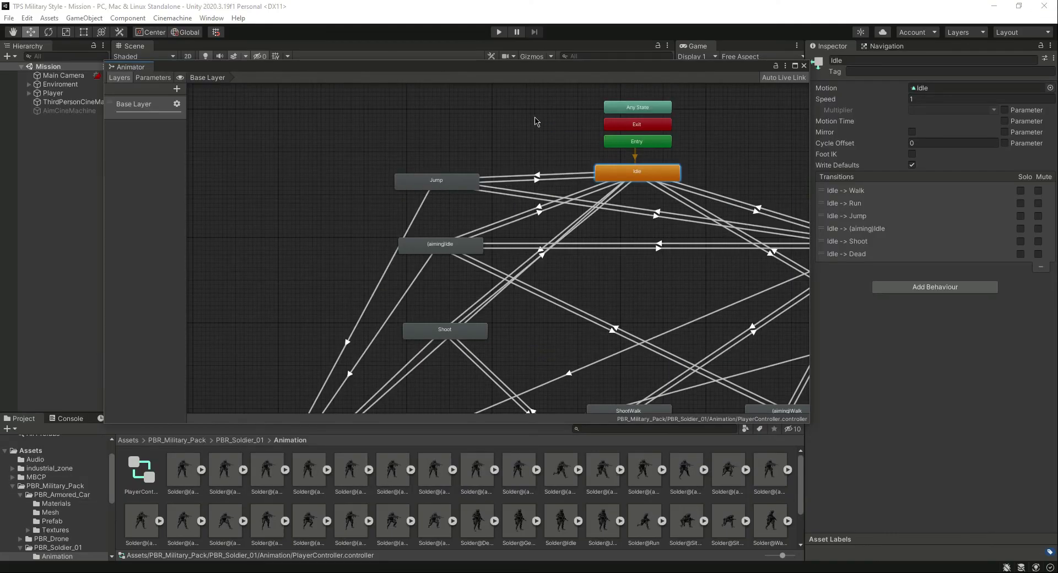
pyautogui.moveTo(121, 68); pyautogui.dragTo(342, 53)
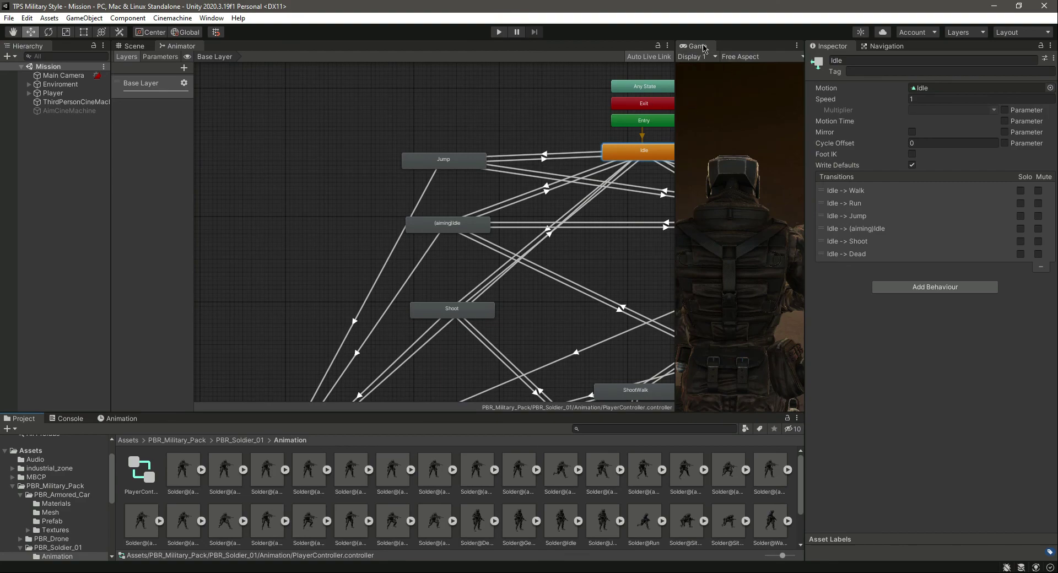
pyautogui.moveTo(704, 48); pyautogui.dragTo(347, 52)
pyautogui.click(193, 49)
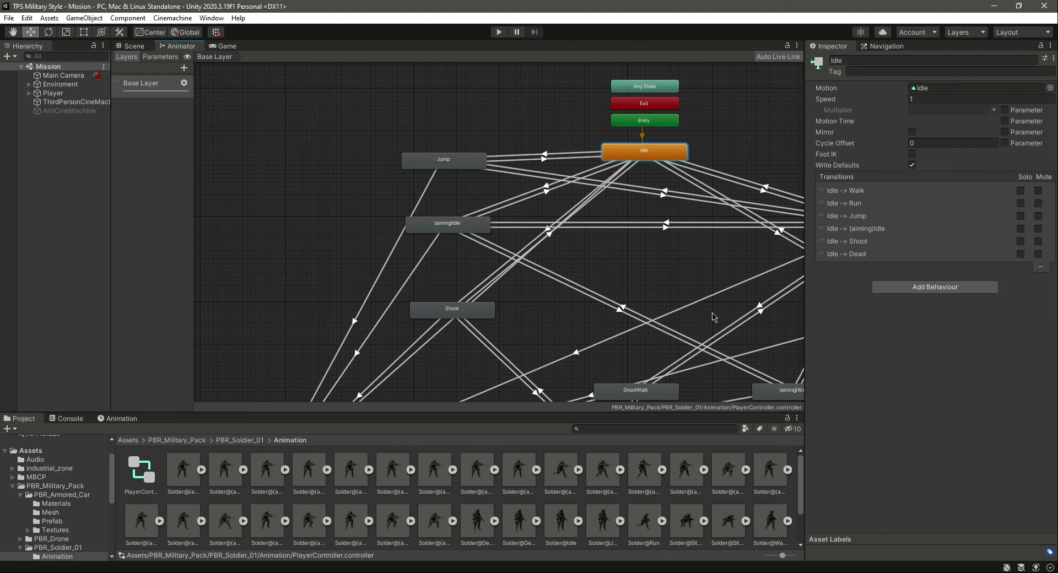
pyautogui.scroll(-5, 713, 314)
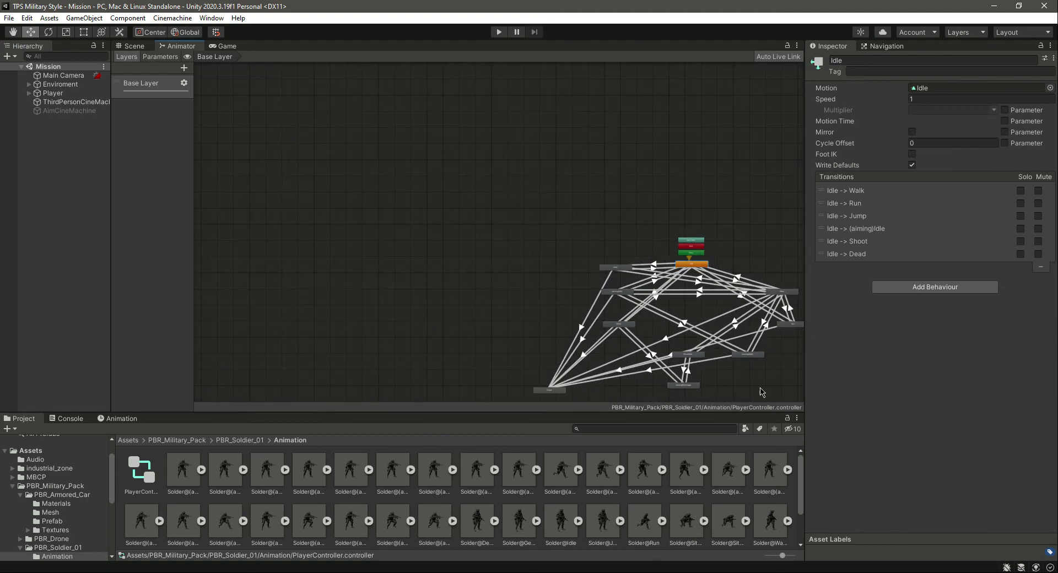
pyautogui.scroll(4, 793, 398)
pyautogui.scroll(-2, 793, 398)
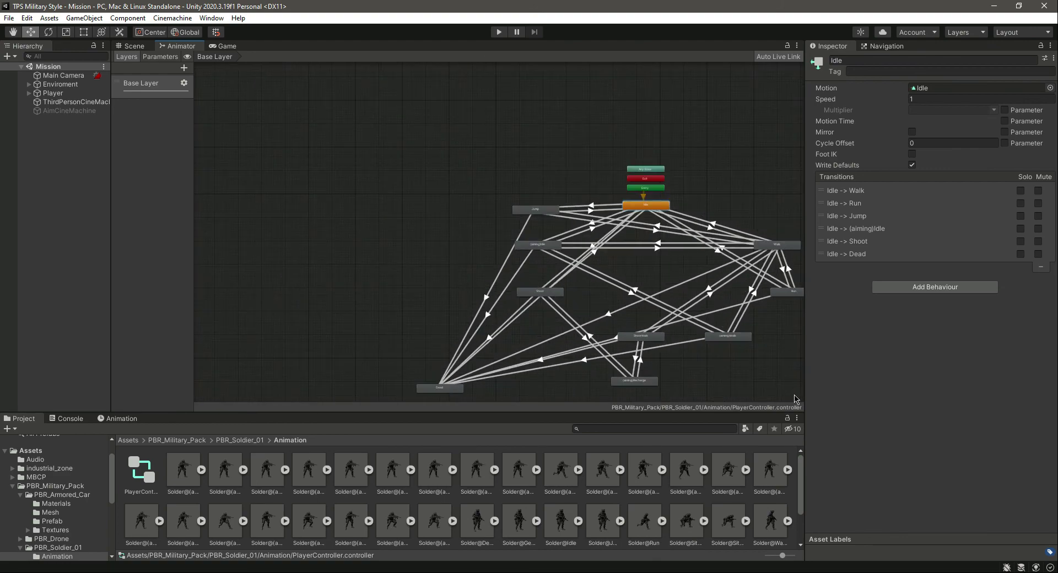
pyautogui.scroll(2, 797, 401)
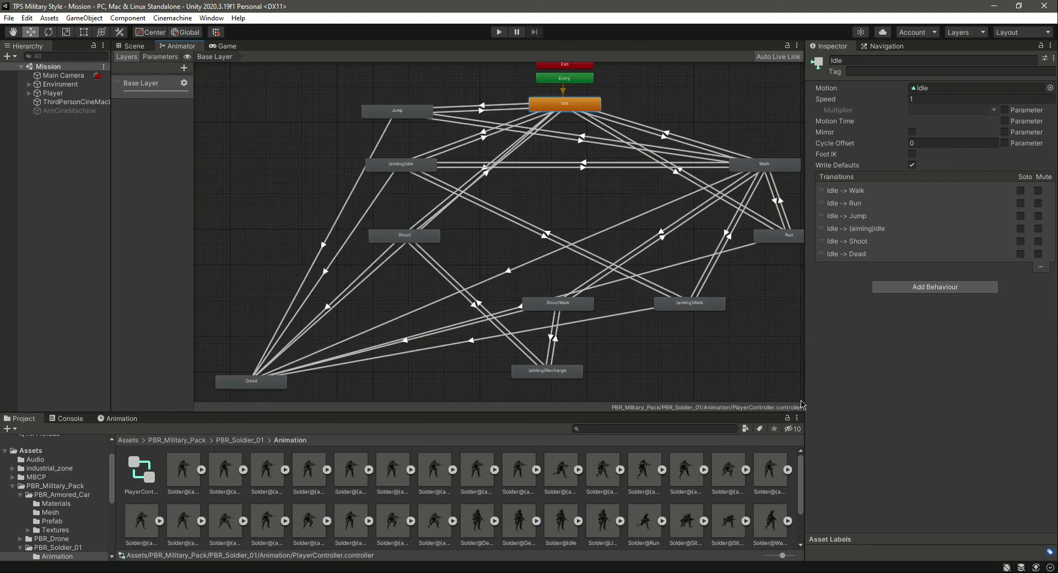
# Step: Check Loop Time on the Idle state's clip, and enable and apply Loop Time on the Walk state's clip
pyautogui.doubleClick(573, 107)
pyautogui.scroll(-5, 984, 289)
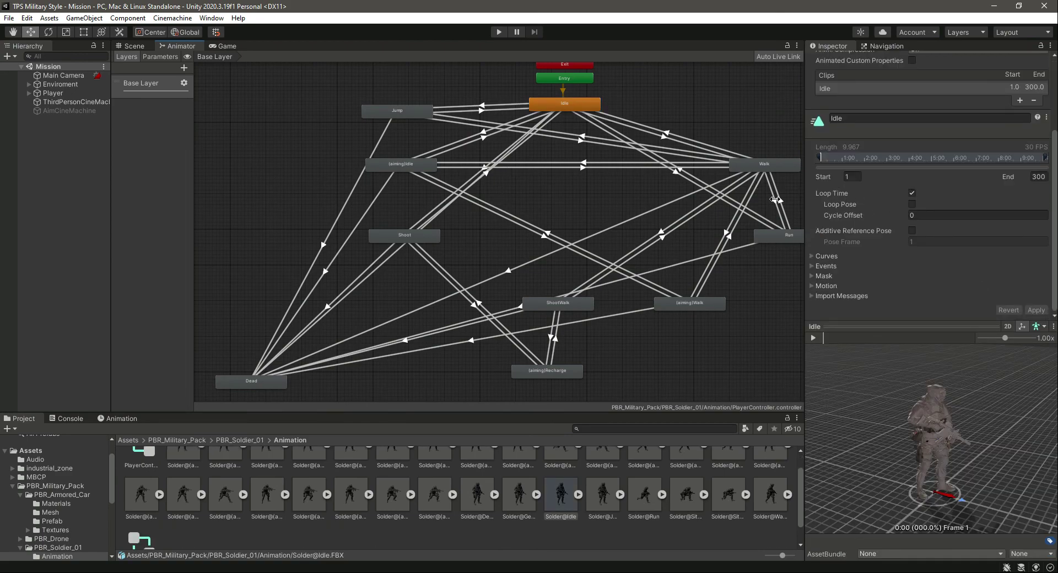
pyautogui.doubleClick(744, 168)
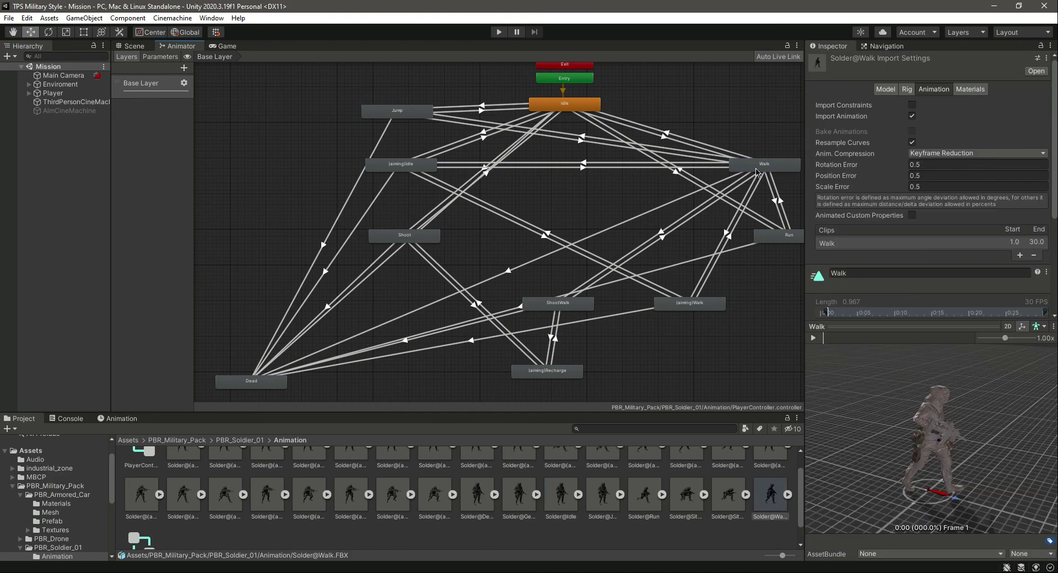
pyautogui.scroll(-5, 898, 237)
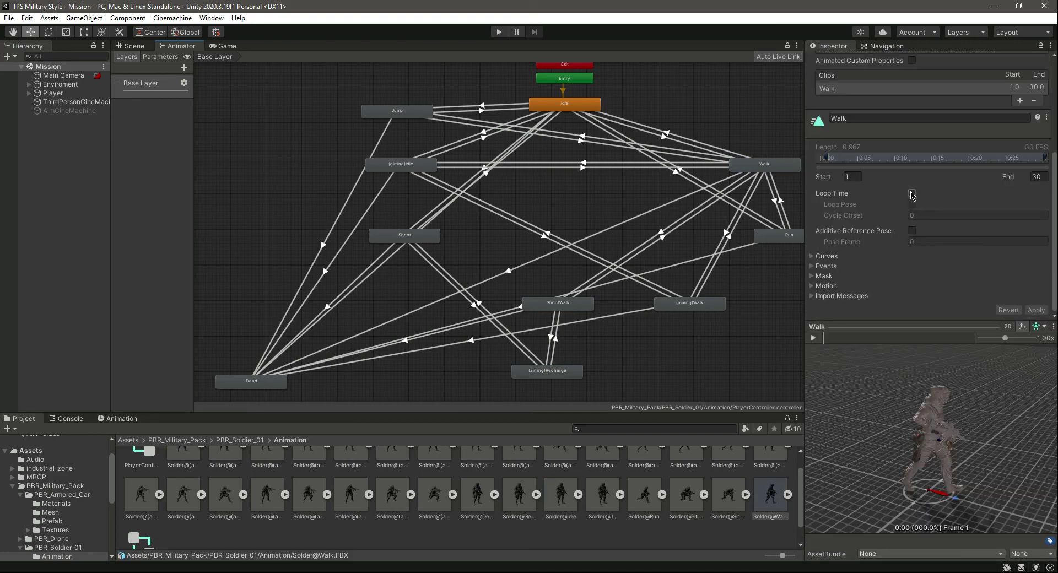
pyautogui.click(1030, 308)
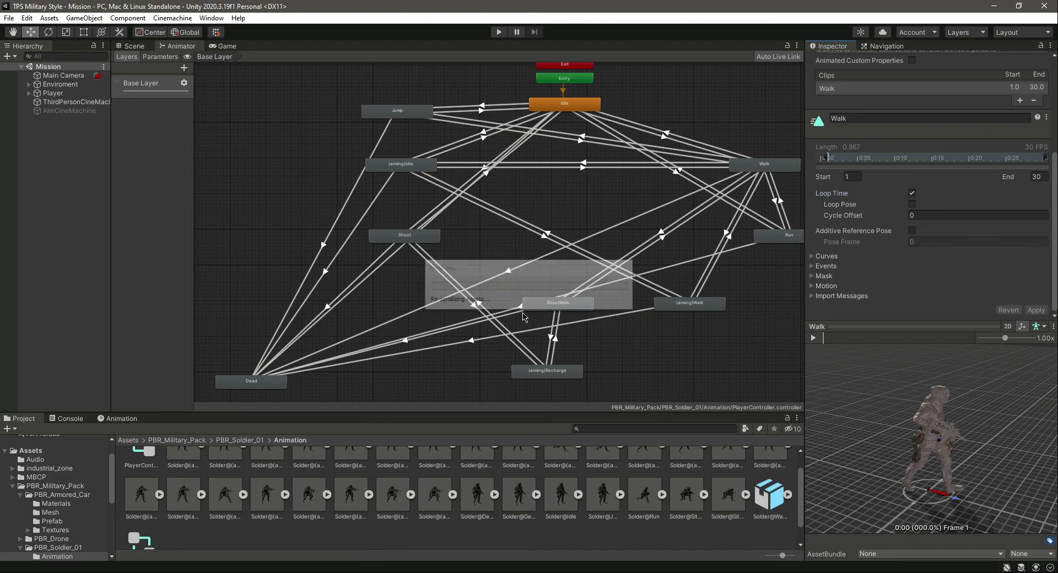
# Step: Enable Loop Time in the import settings of the Run state's clip and apply the change
pyautogui.doubleClick(789, 237)
pyautogui.scroll(-4, 956, 306)
pyautogui.click(911, 193)
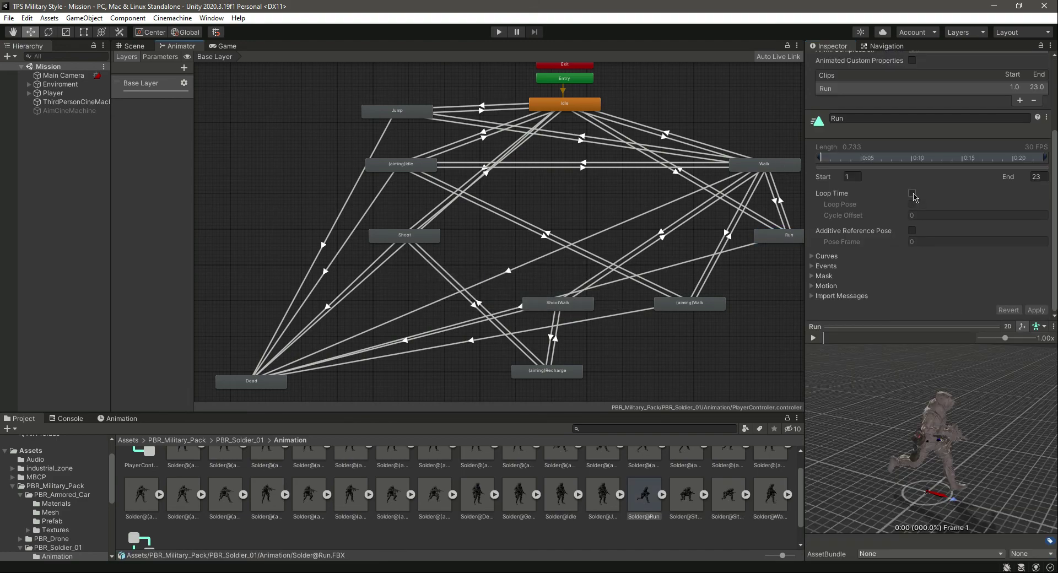
pyautogui.click(1035, 310)
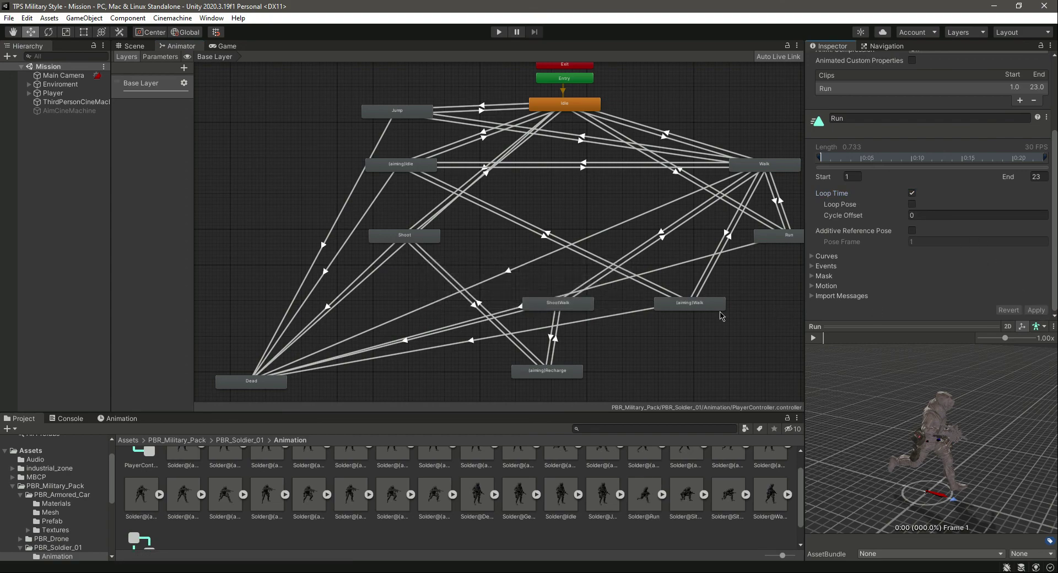
# Step: Enable Loop Time in the import settings of the (aiming)Walk clip and apply the change
pyautogui.doubleClick(705, 304)
pyautogui.scroll(-4, 949, 270)
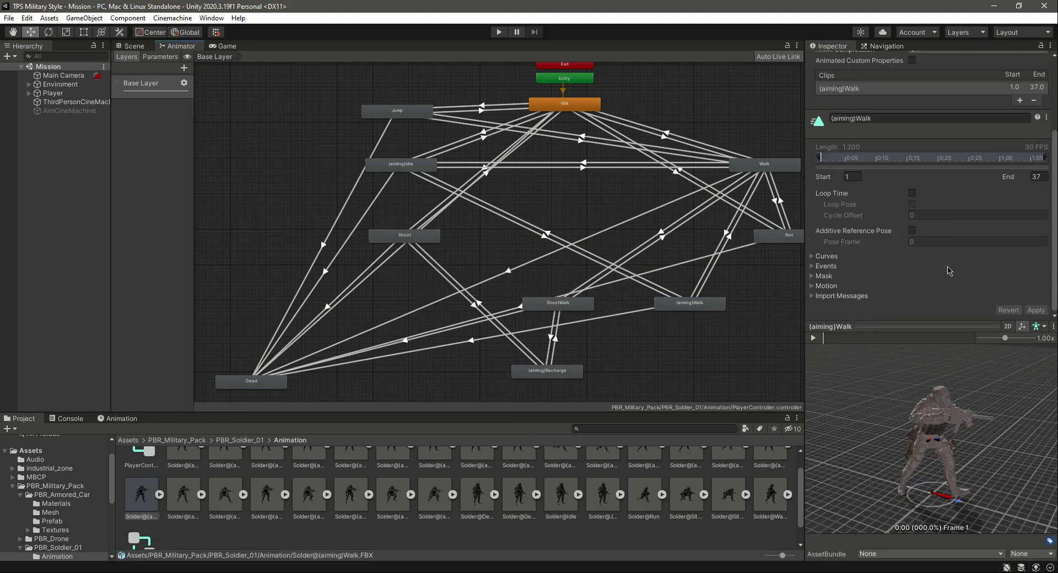
pyautogui.click(912, 193)
pyautogui.click(1036, 309)
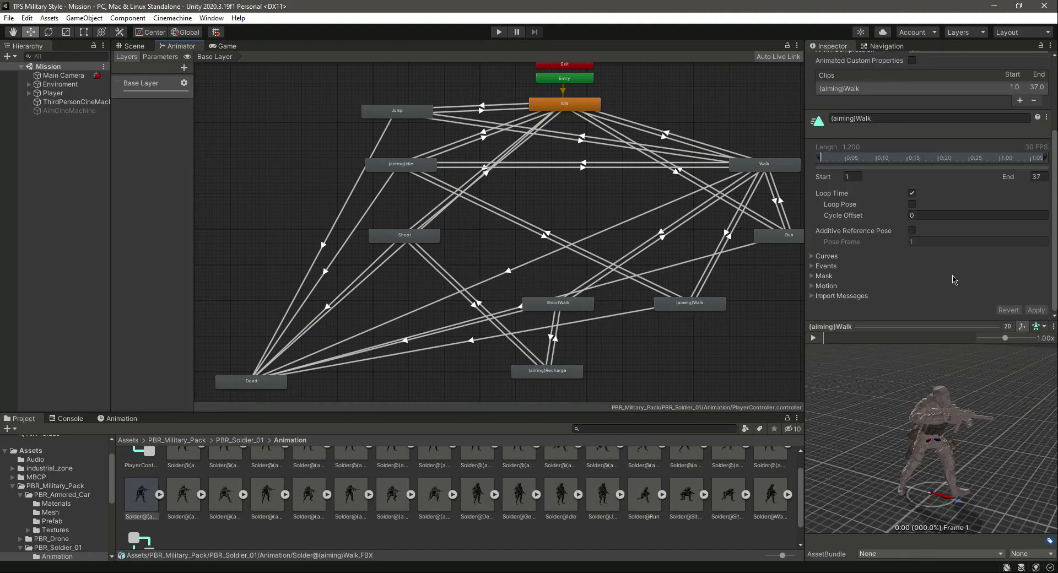
# Step: Enable Loop Time in the import settings of the (aiming)Recharge clip and apply the change
pyautogui.click(562, 376)
pyautogui.doubleClick(939, 281)
pyautogui.click(912, 193)
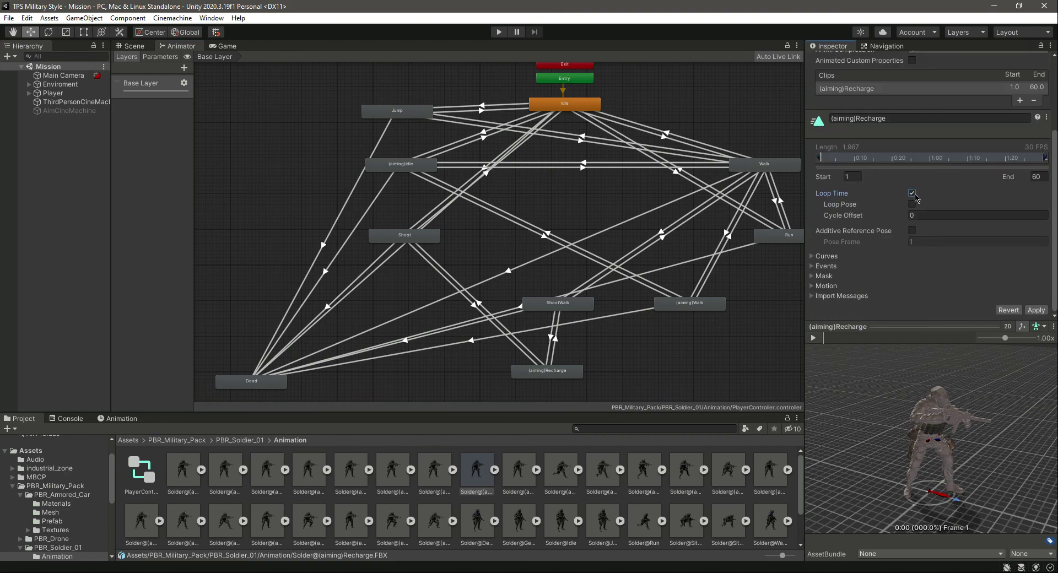
pyautogui.click(1036, 310)
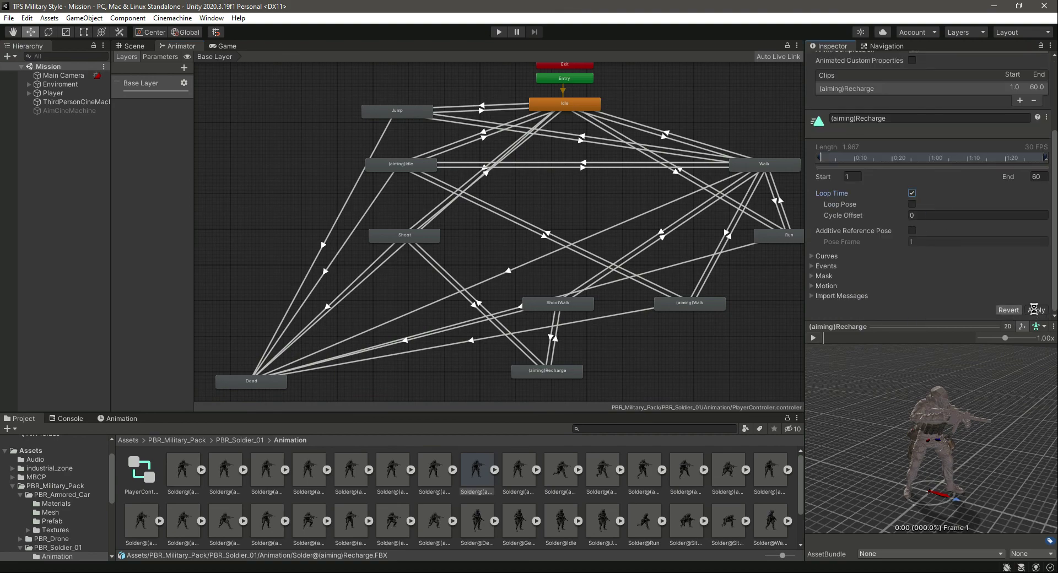
# Step: Enable Loop Time in the import settings of the (aiming)Idle clip and apply the change
pyautogui.click(263, 386)
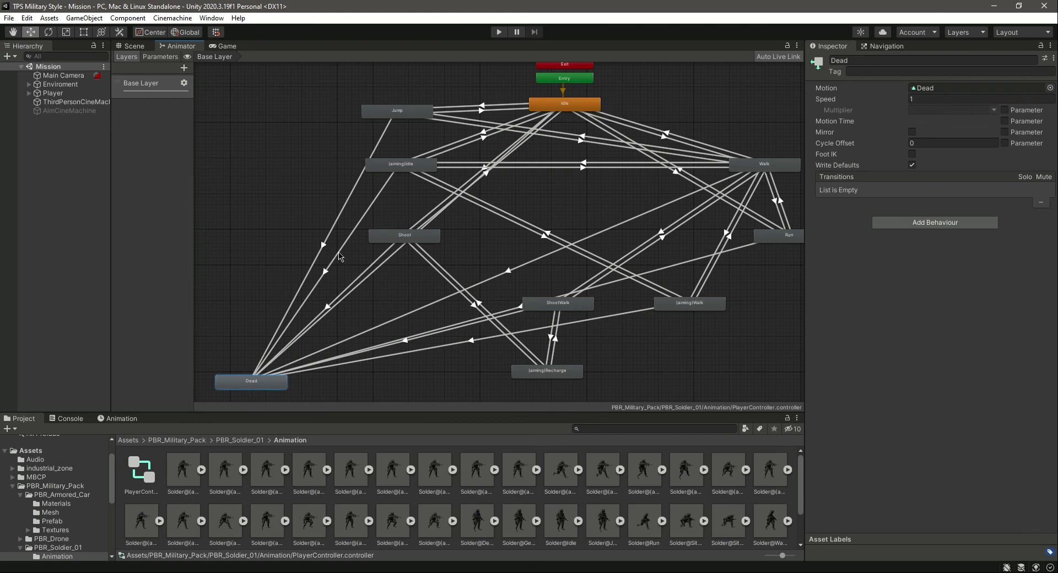
pyautogui.click(396, 240)
pyautogui.doubleClick(396, 240)
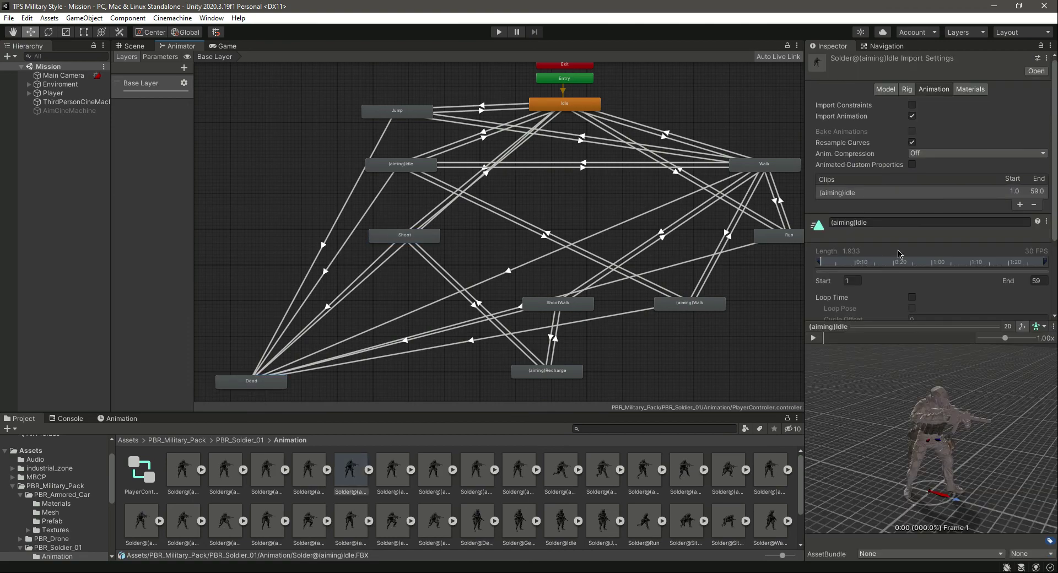
pyautogui.scroll(-5, 904, 255)
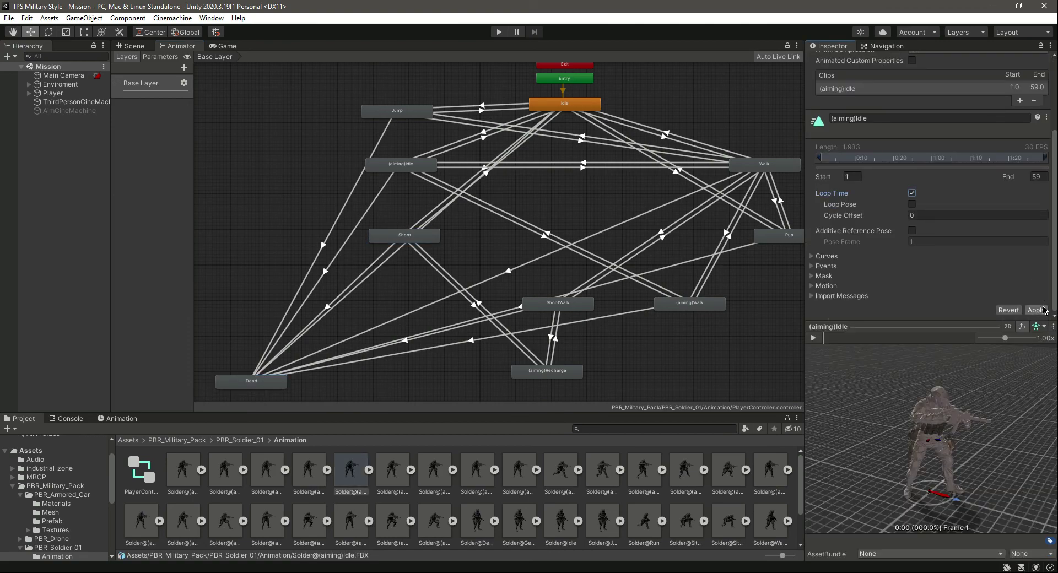
pyautogui.click(1036, 310)
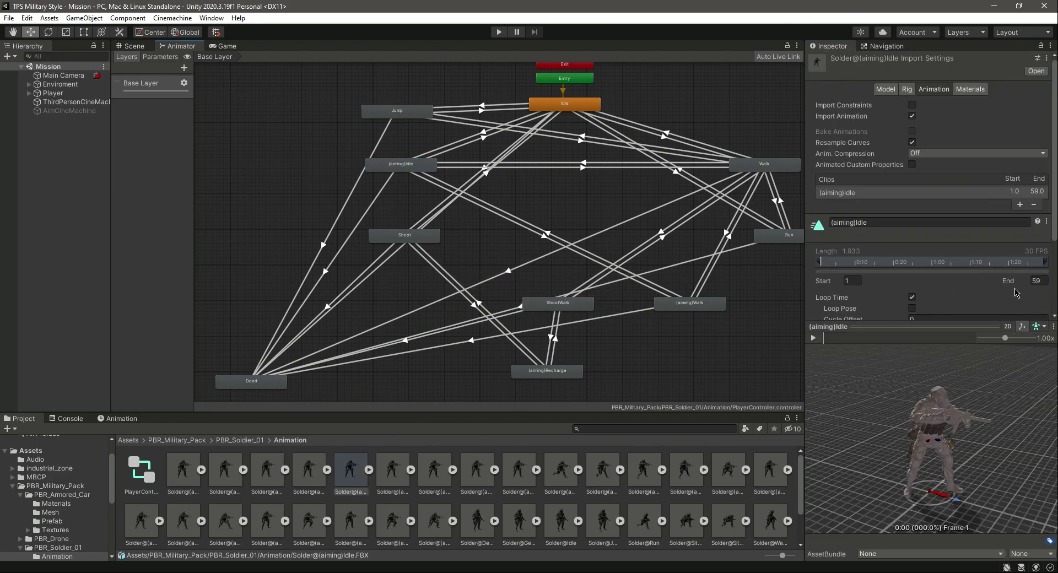
pyautogui.scroll(-4, 1017, 292)
# Step: Enable and apply Loop Time on the Jump state's clip, and show the Animator Controller's parameter list
pyautogui.doubleClick(386, 112)
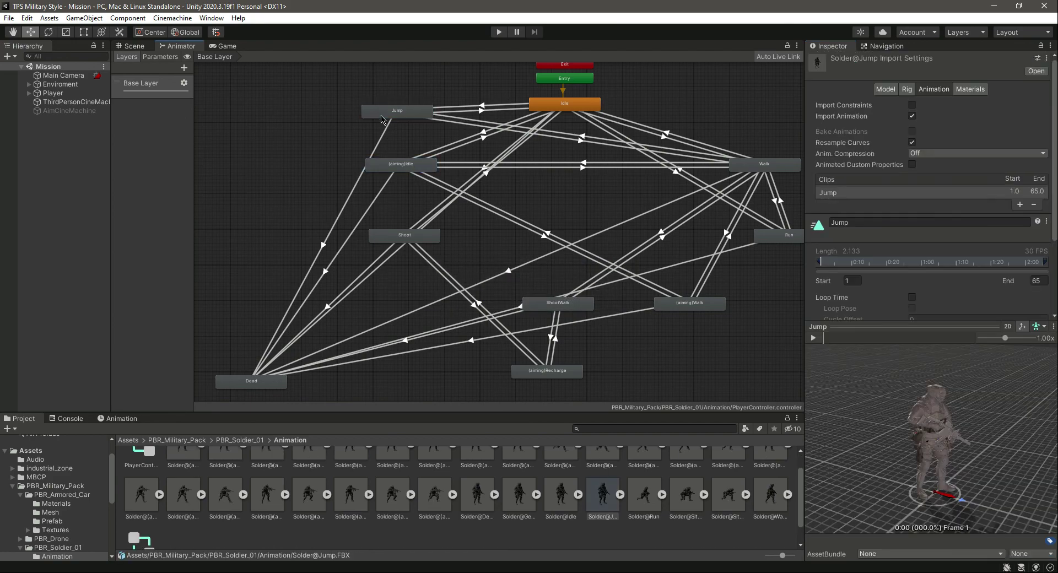
pyautogui.click(912, 193)
pyautogui.click(1036, 310)
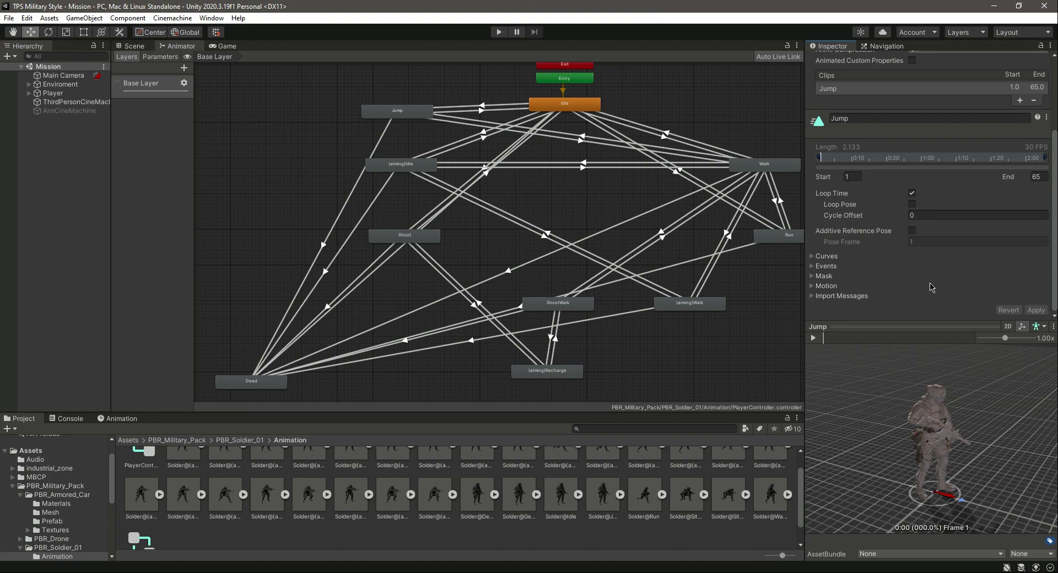
pyautogui.click(160, 57)
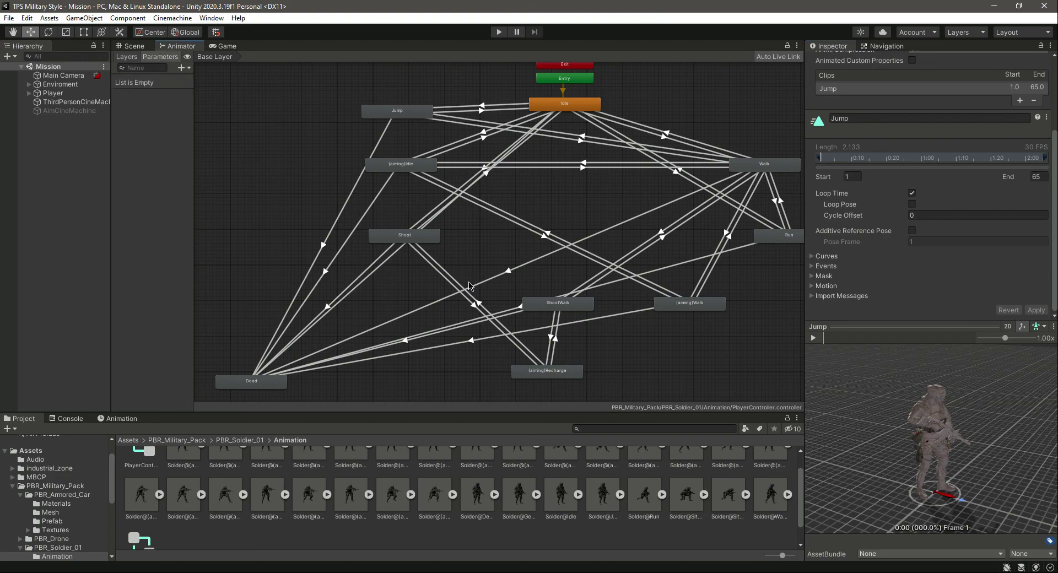